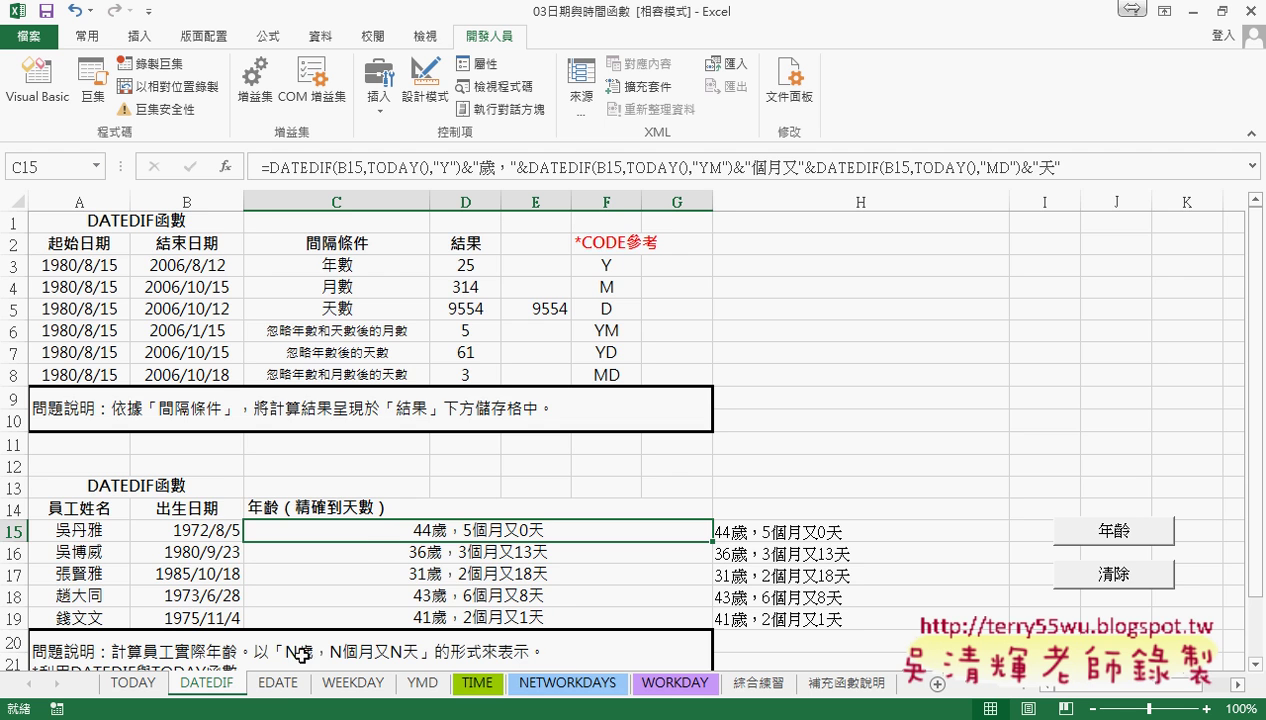
- Switch to the EDATE sheet, where C9 shows 2023/8/1 from =EDate_Y(D1,3)
click(279, 683)
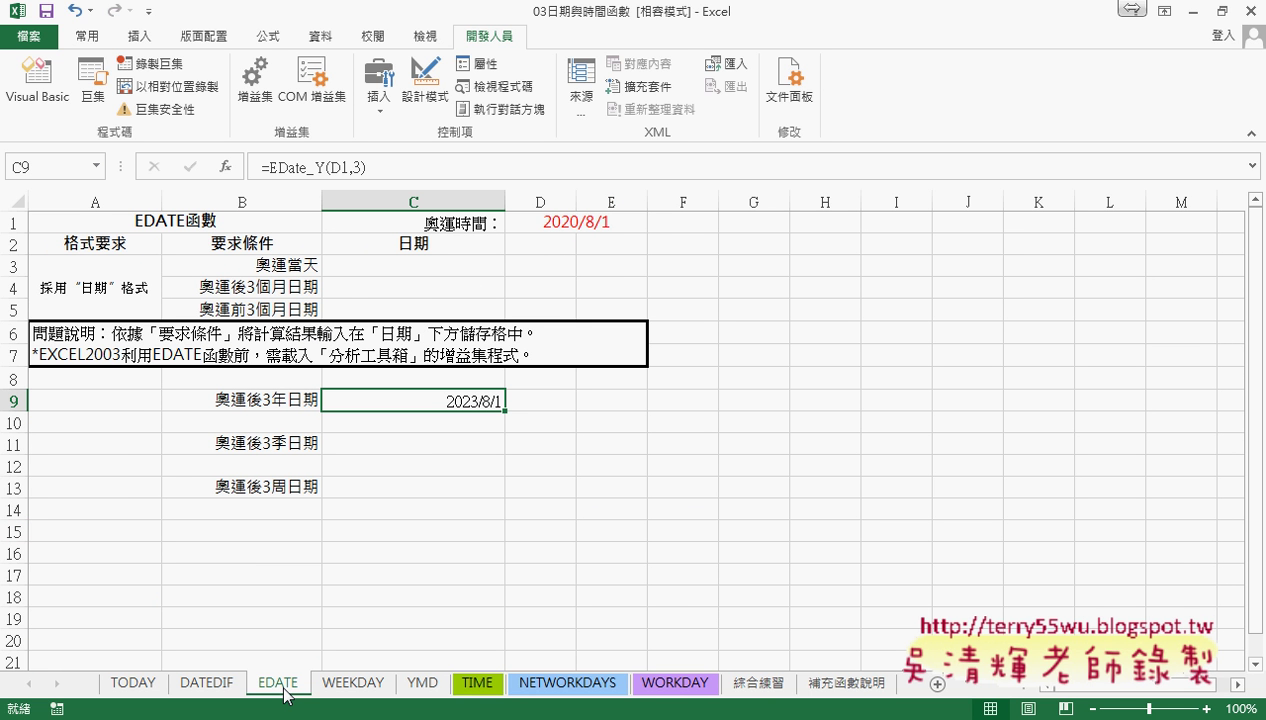
- Enter =D1 in C3 so it shows the Olympic opening date 2020年8月1日
click(457, 266)
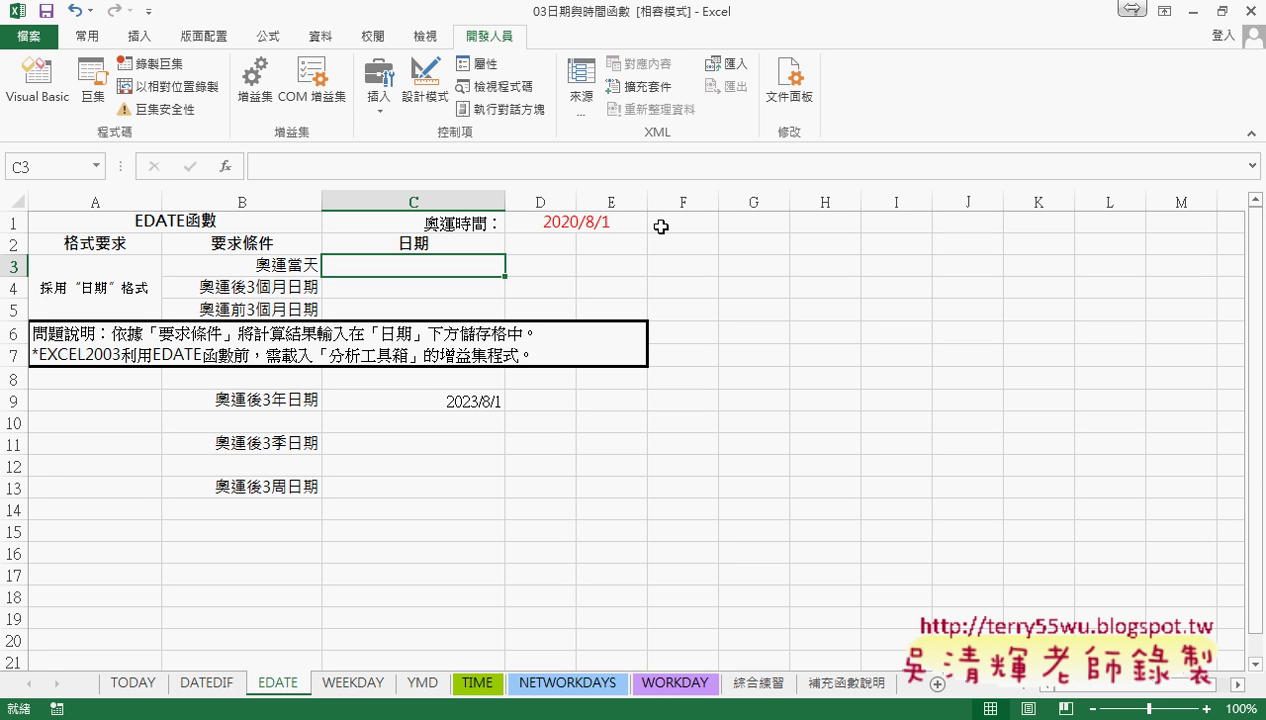
click(467, 162)
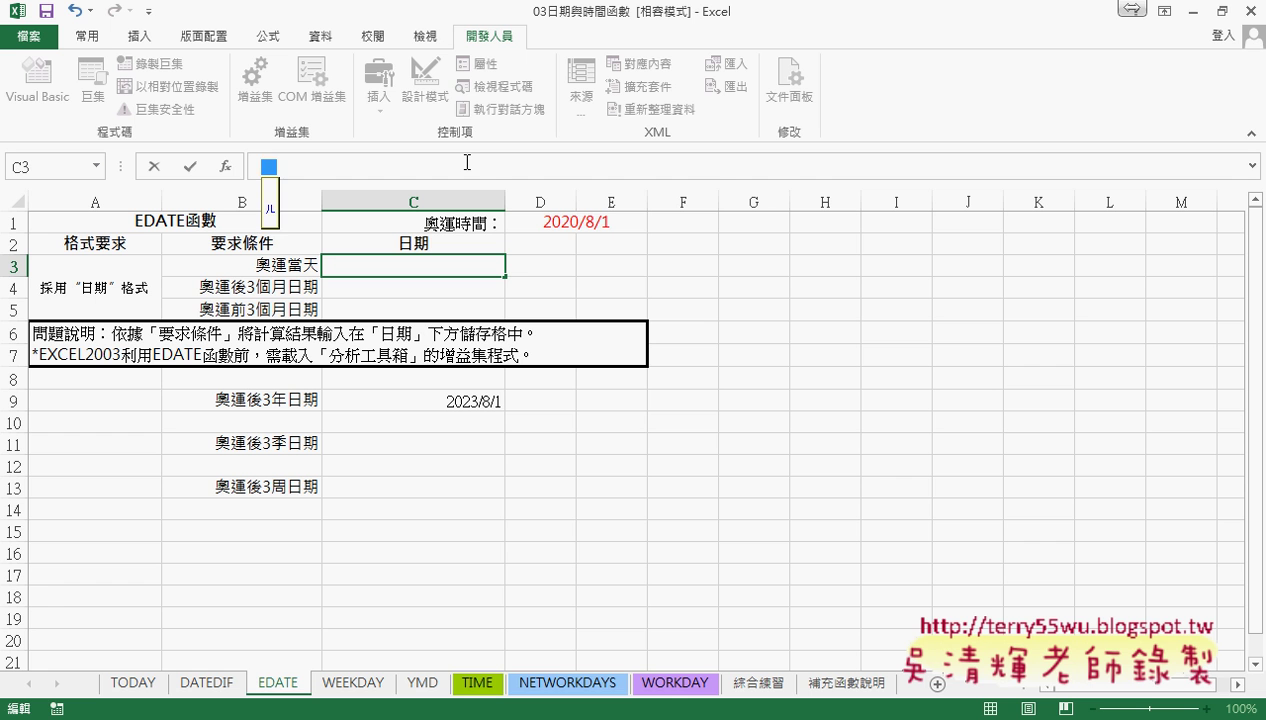
text(=)
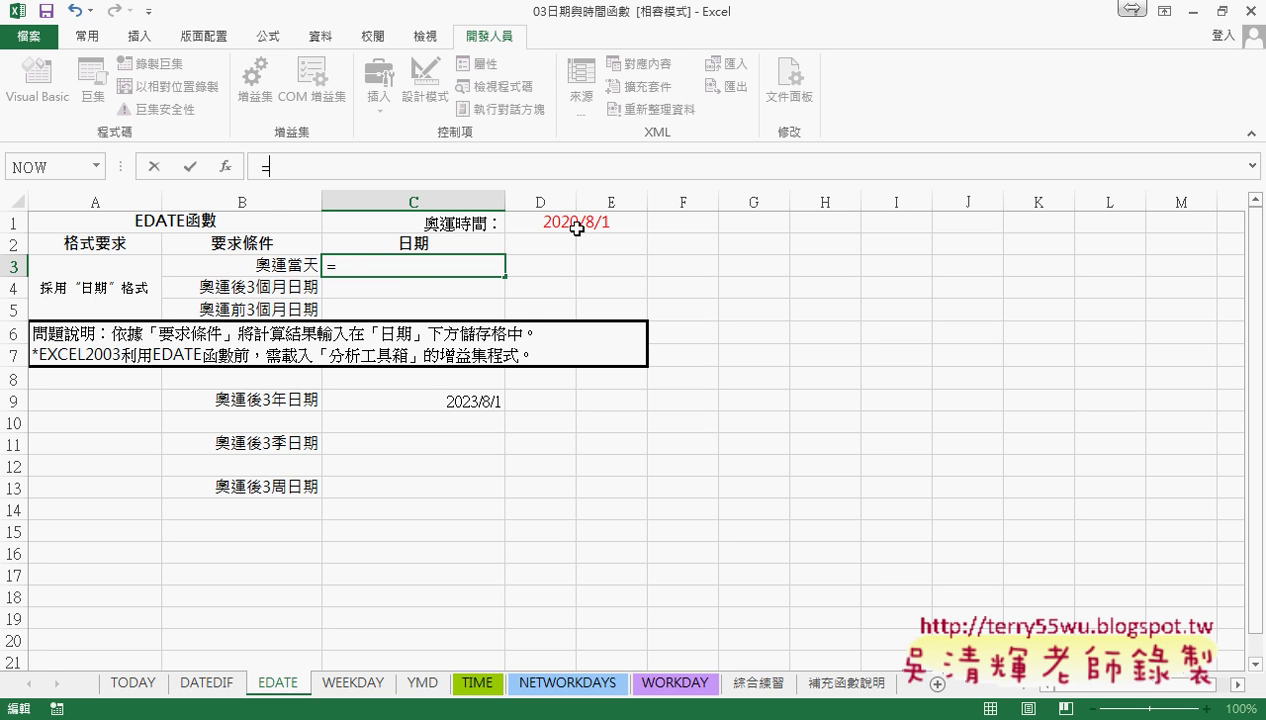
click(577, 224)
click(190, 167)
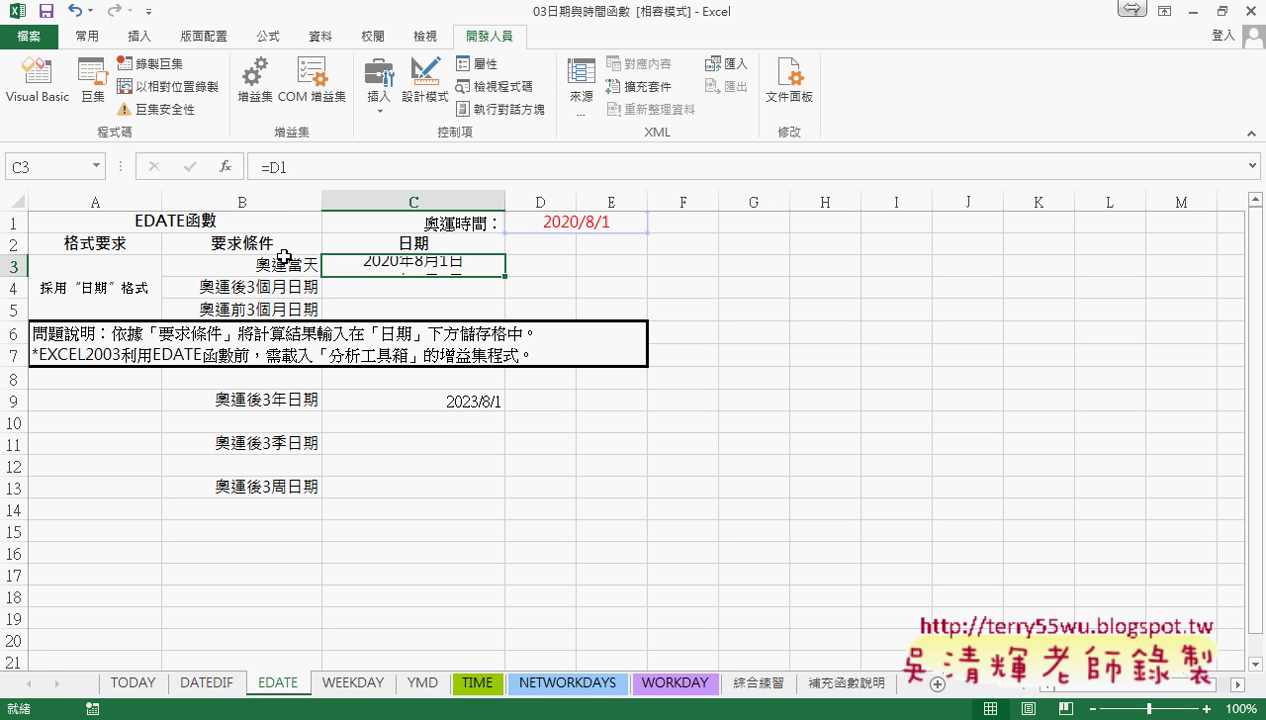
click(448, 289)
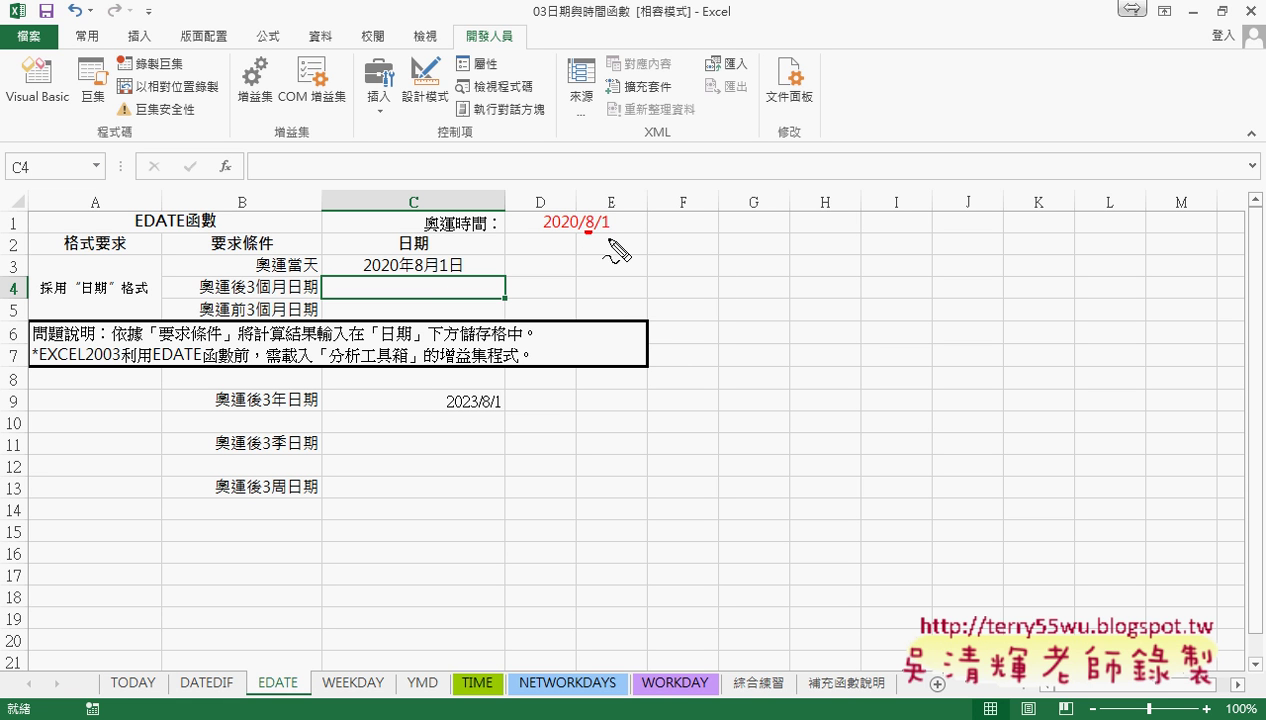
- Clear the date annotation and bring up Insert Function for cell C4
drag(600, 234, 611, 233)
key(Escape)
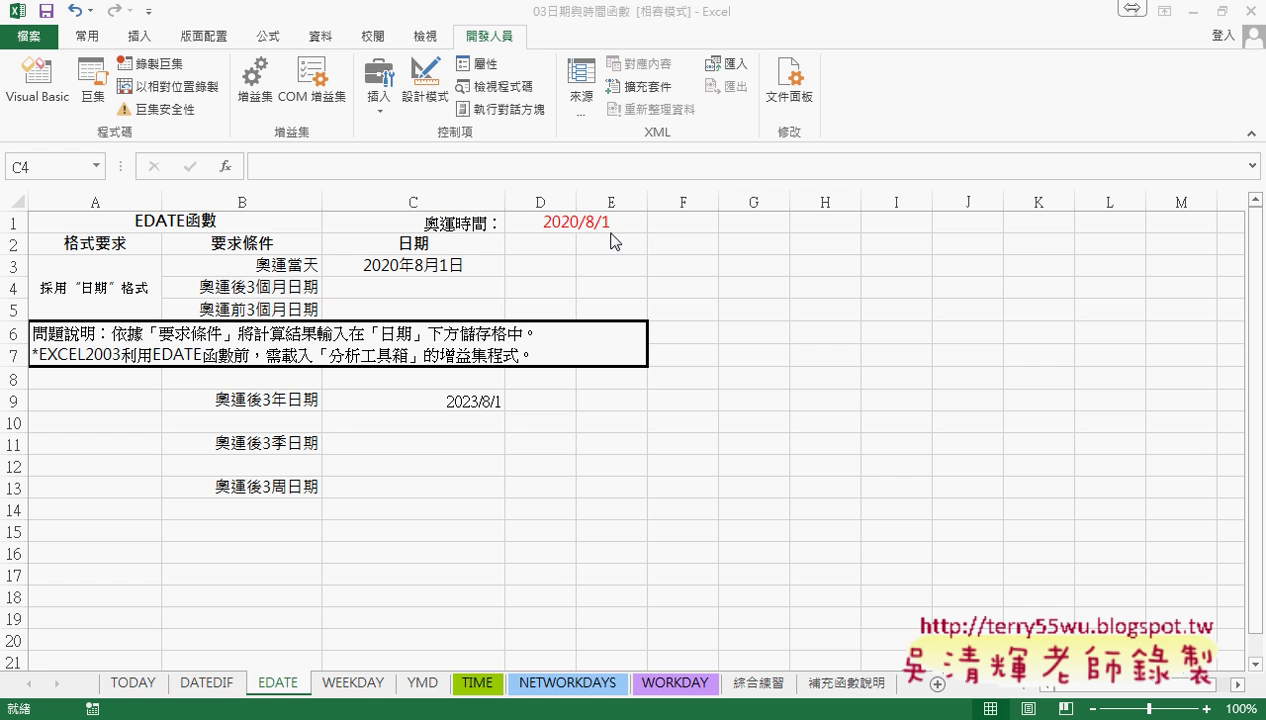
click(452, 288)
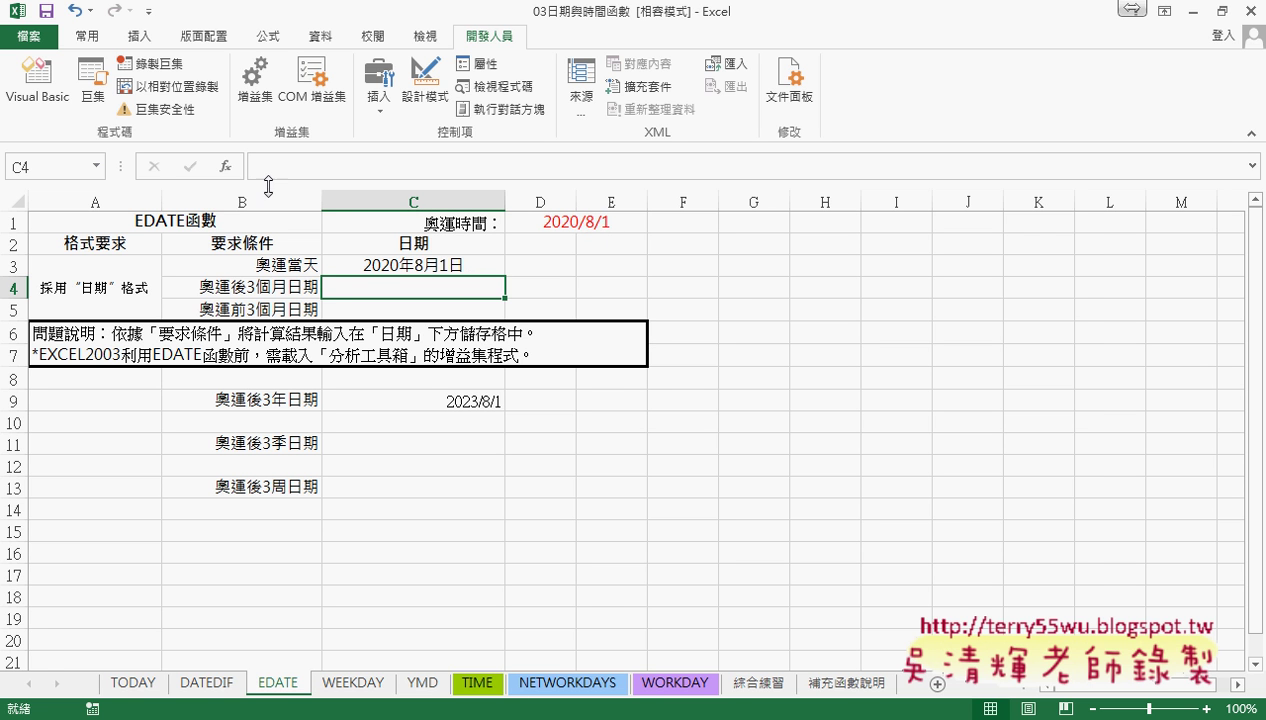
click(225, 166)
- Insert the DATE function from the 日期及時間 category into C4
click(835, 302)
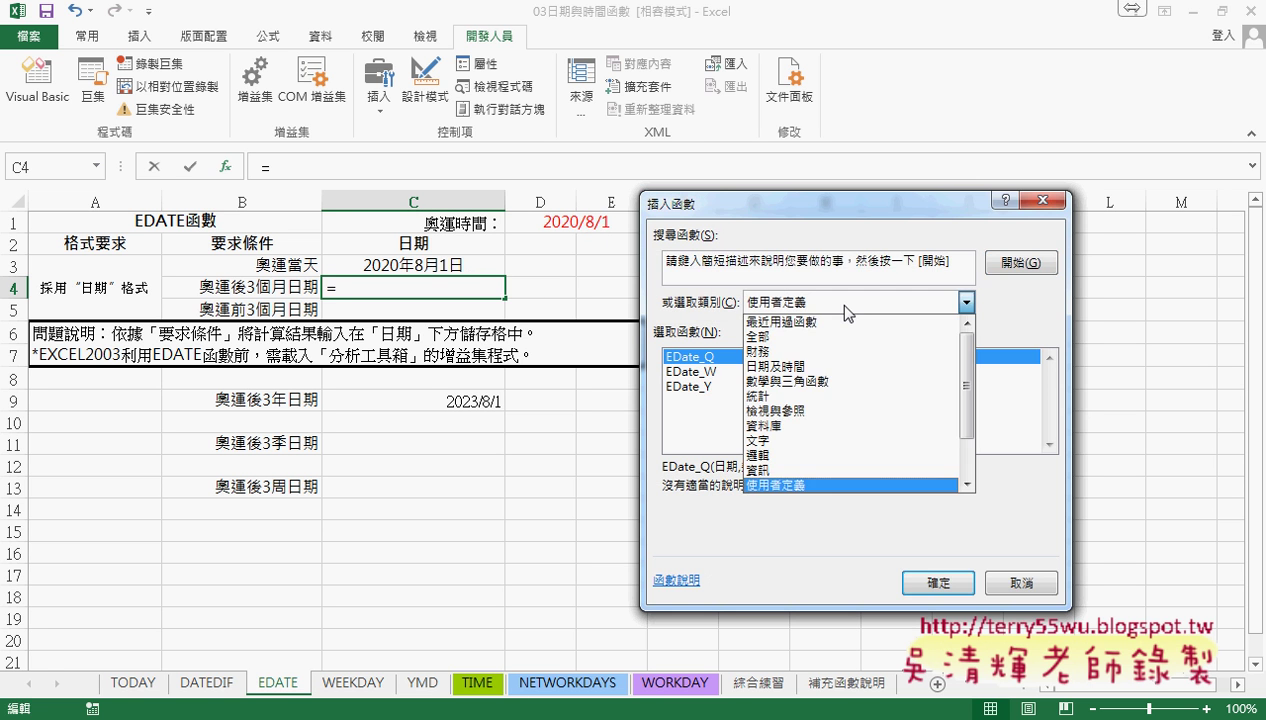
click(836, 367)
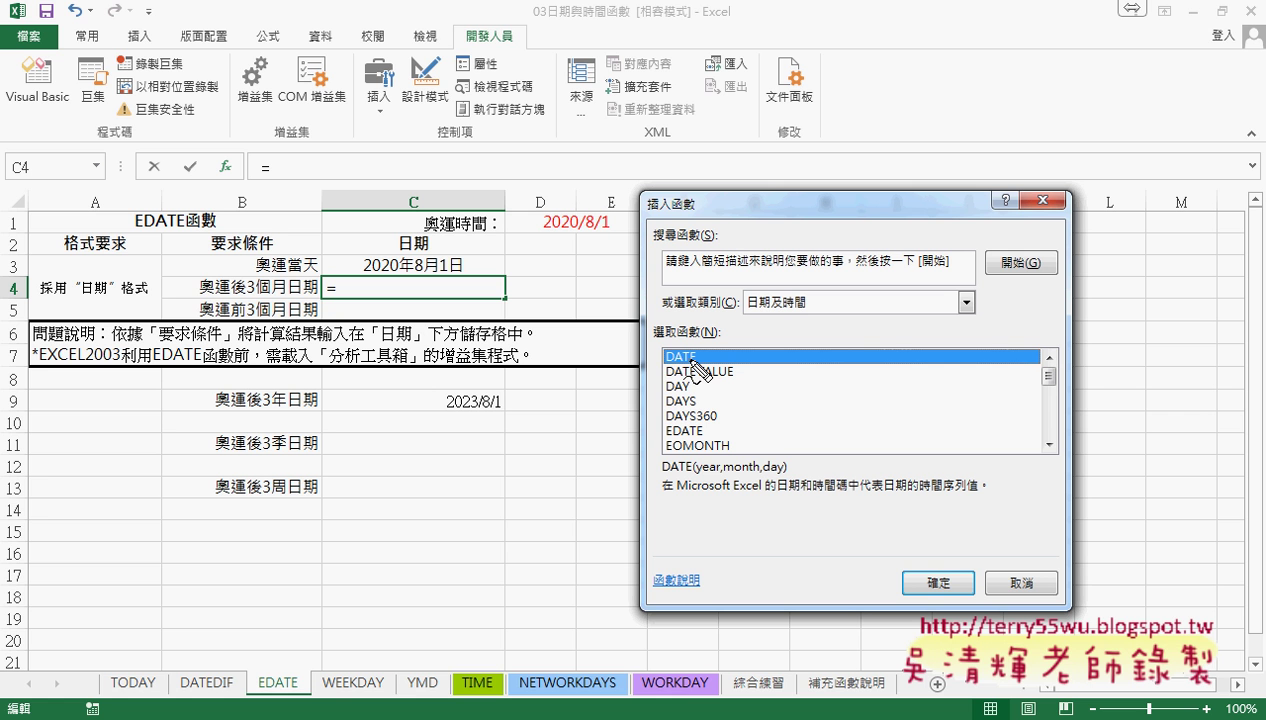
drag(657, 369, 697, 364)
drag(697, 476, 775, 474)
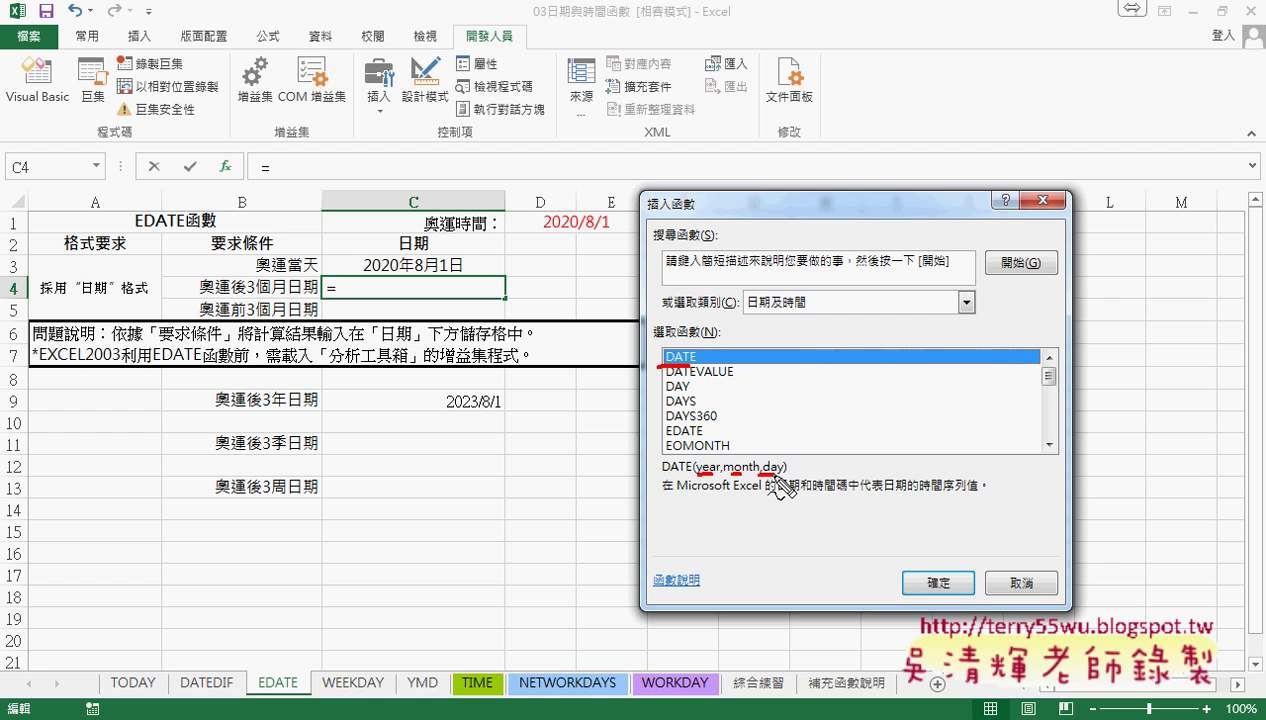
key(Escape)
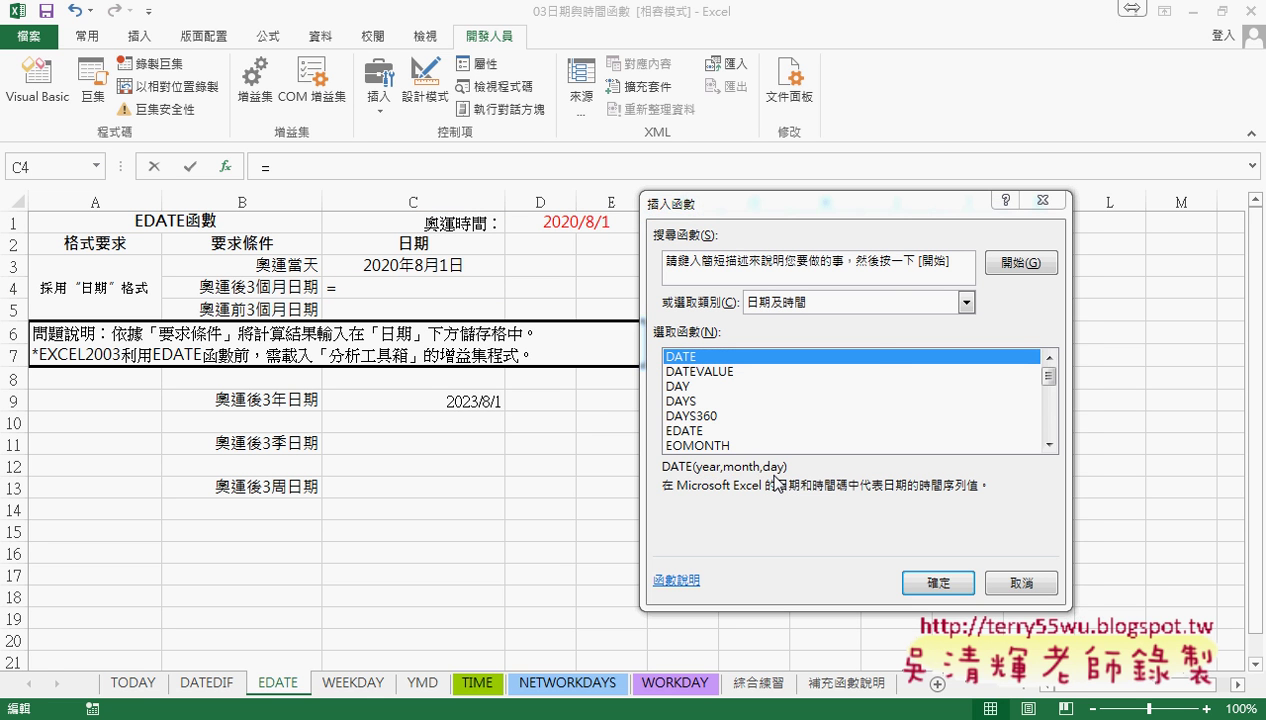
click(935, 580)
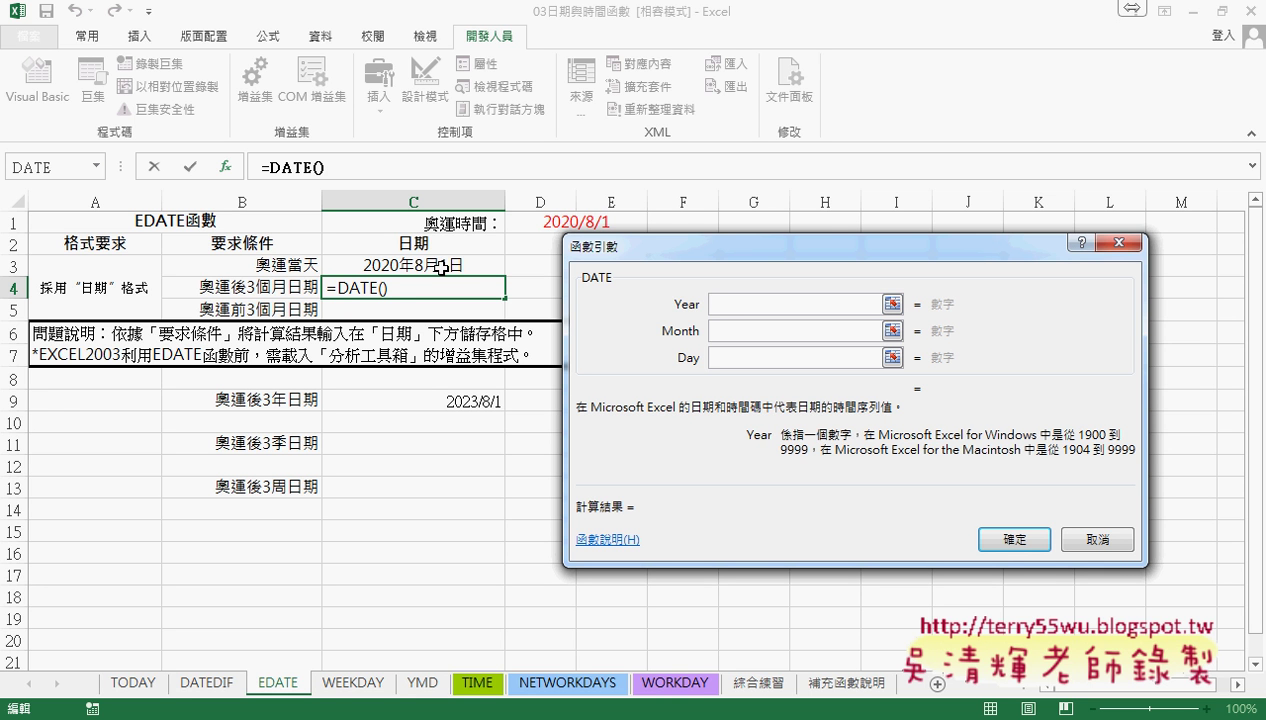
- Fill the DATE Year argument with year(C3) and Month with month(C3)
click(450, 268)
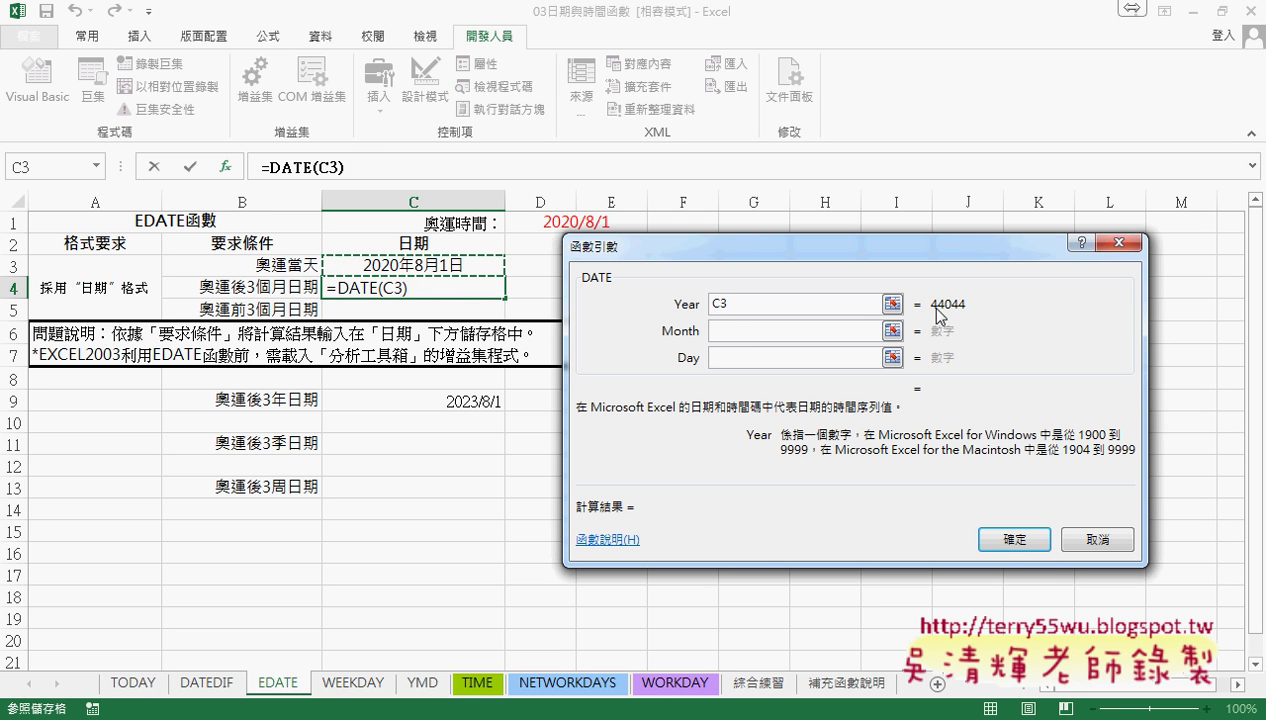
click(709, 304)
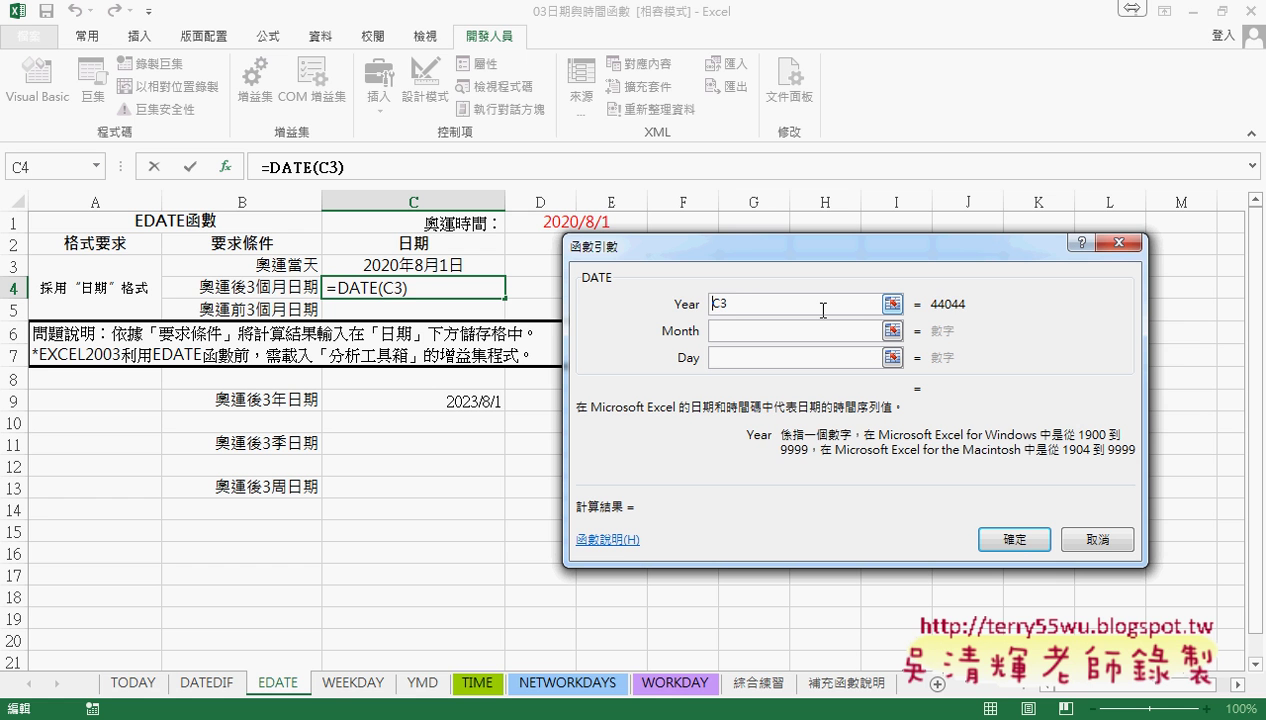
text(ye)
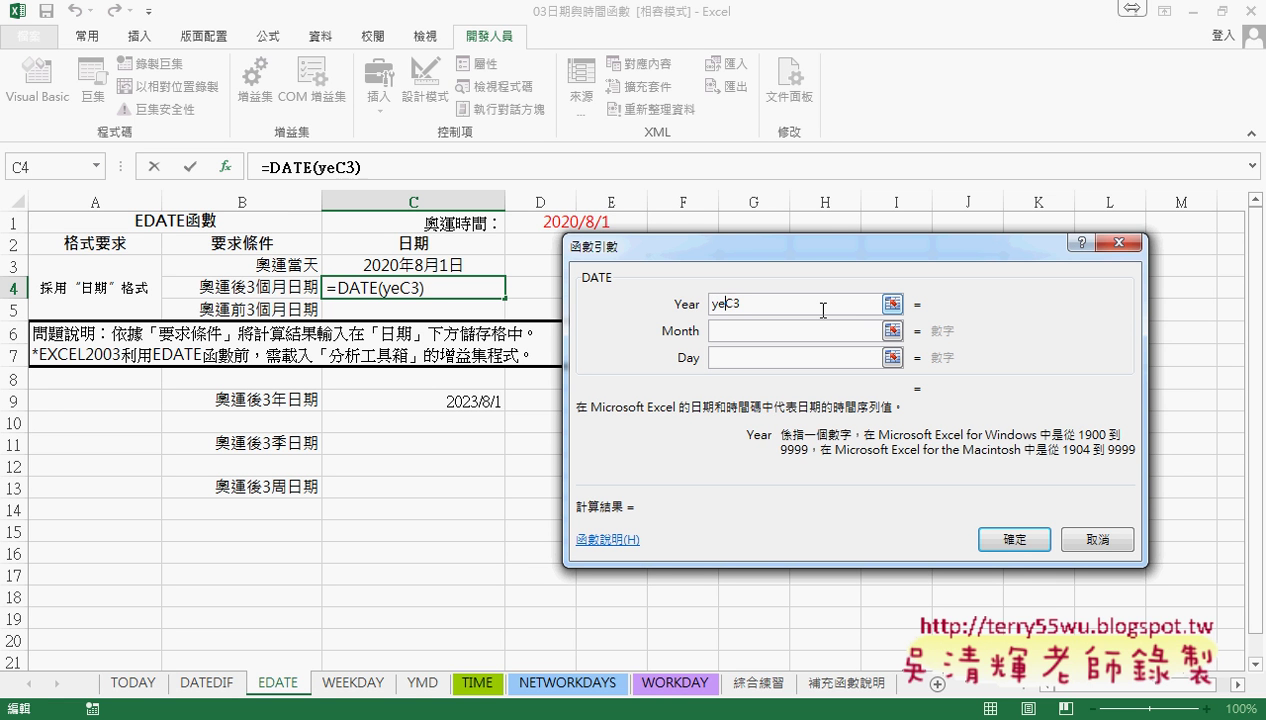
text(ar(C3)
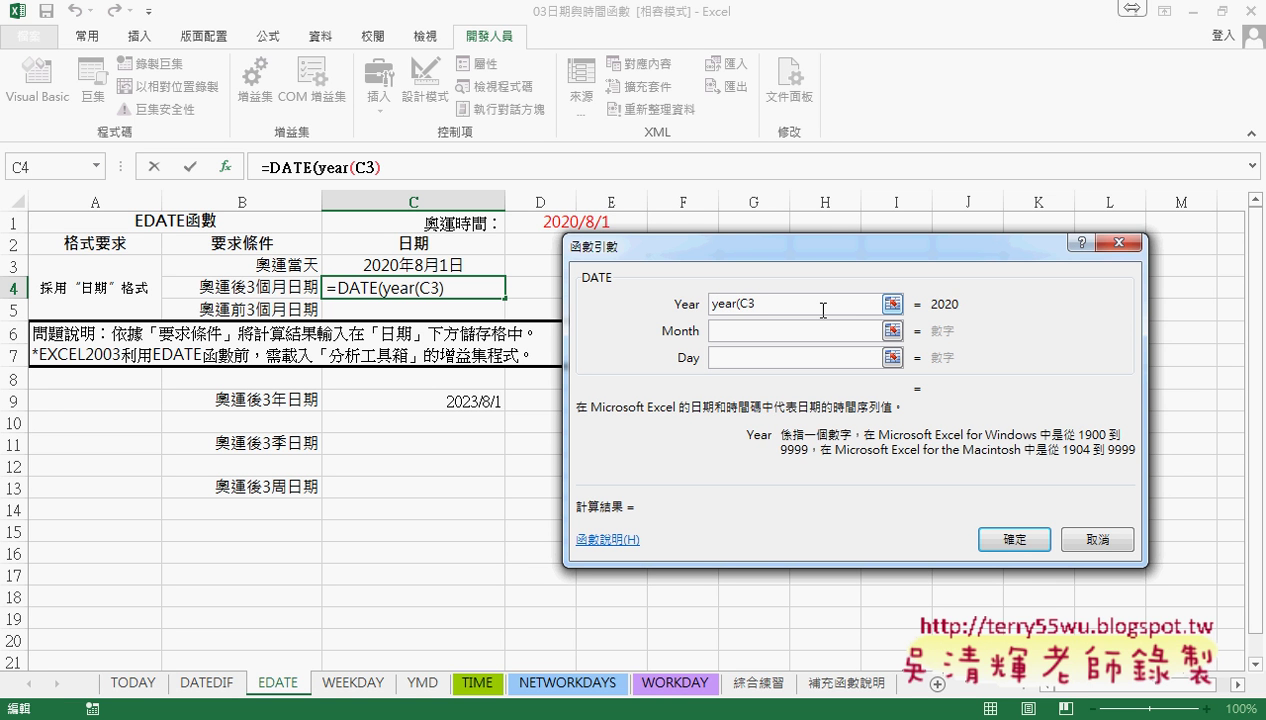
text())
click(812, 331)
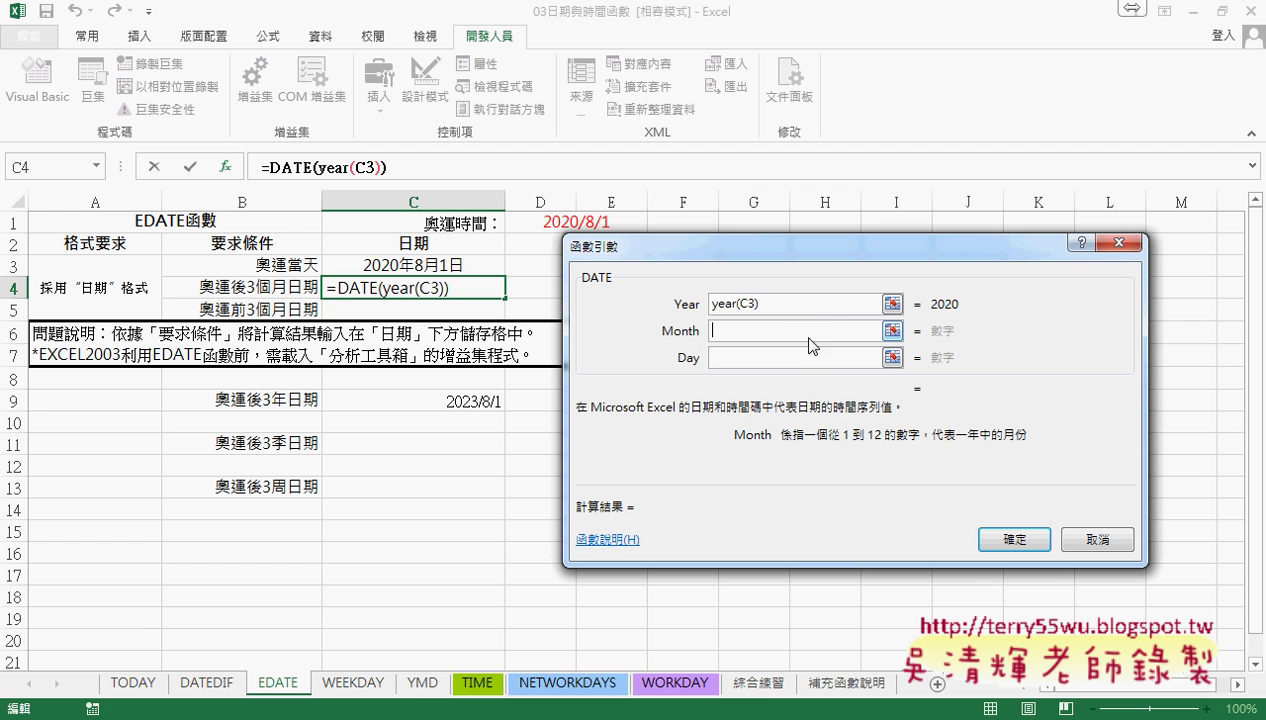
click(453, 266)
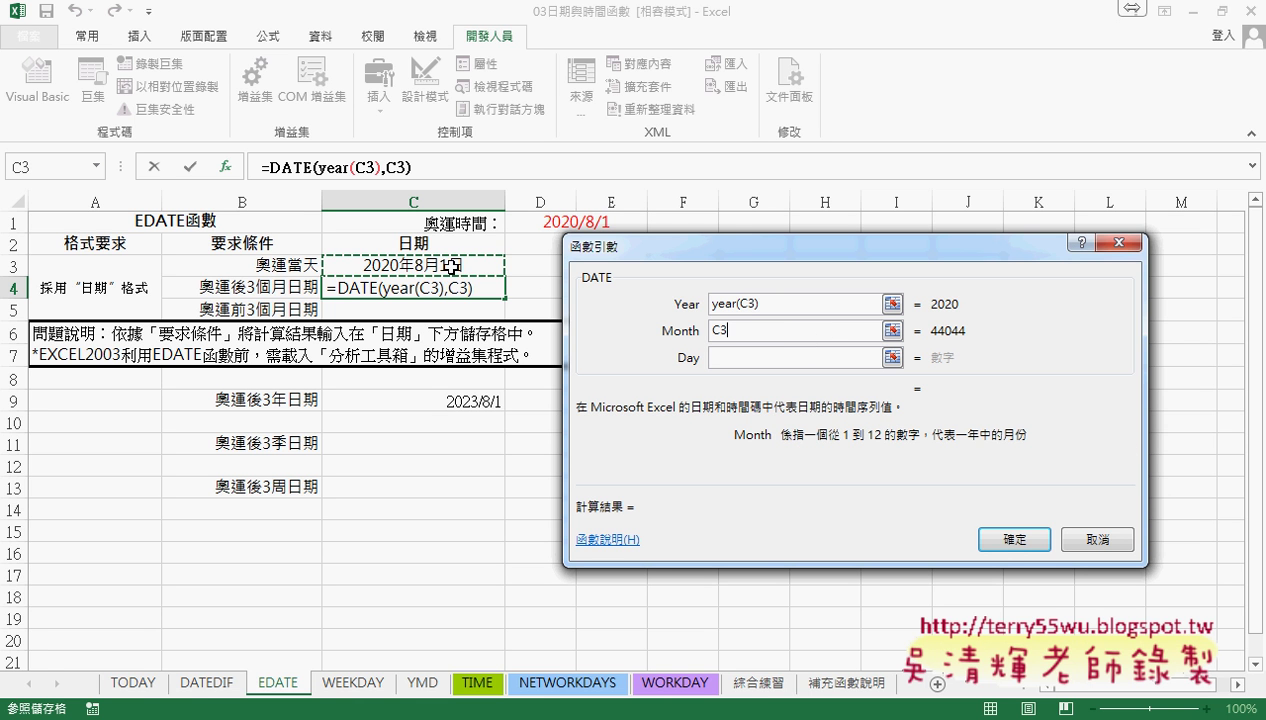
click(720, 330)
text(mon)
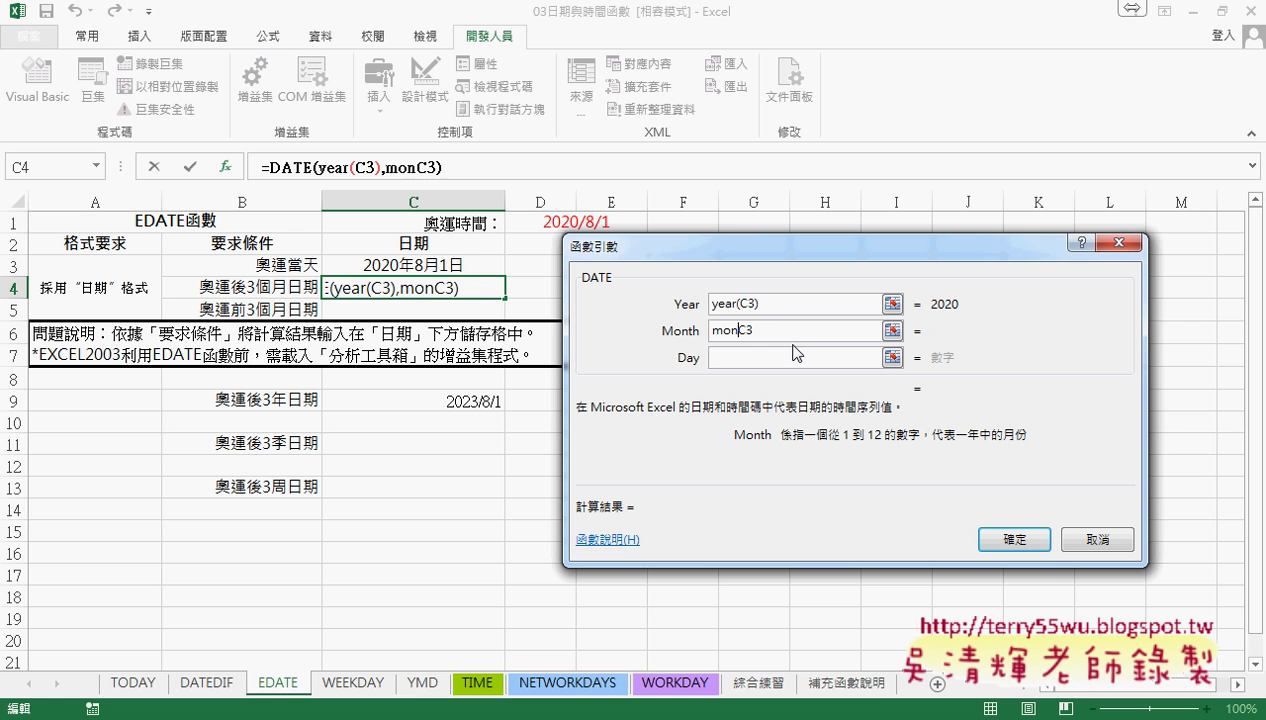
text(th)
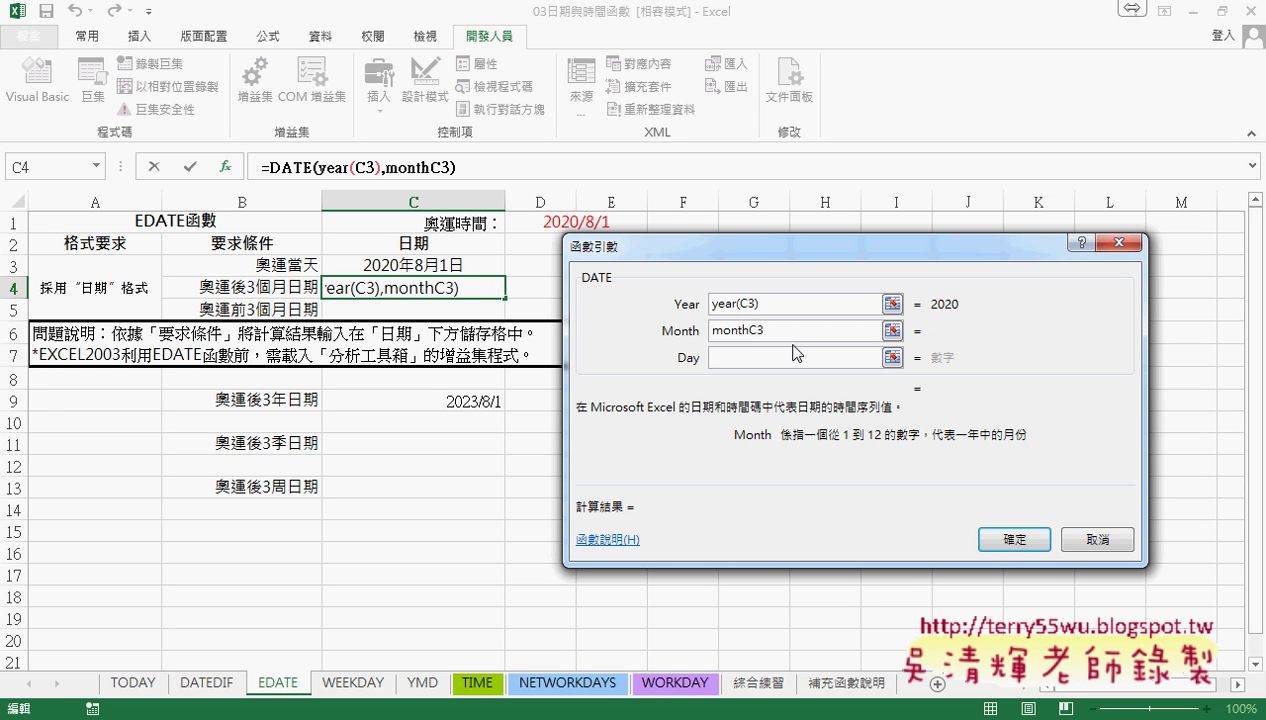
text((C3))
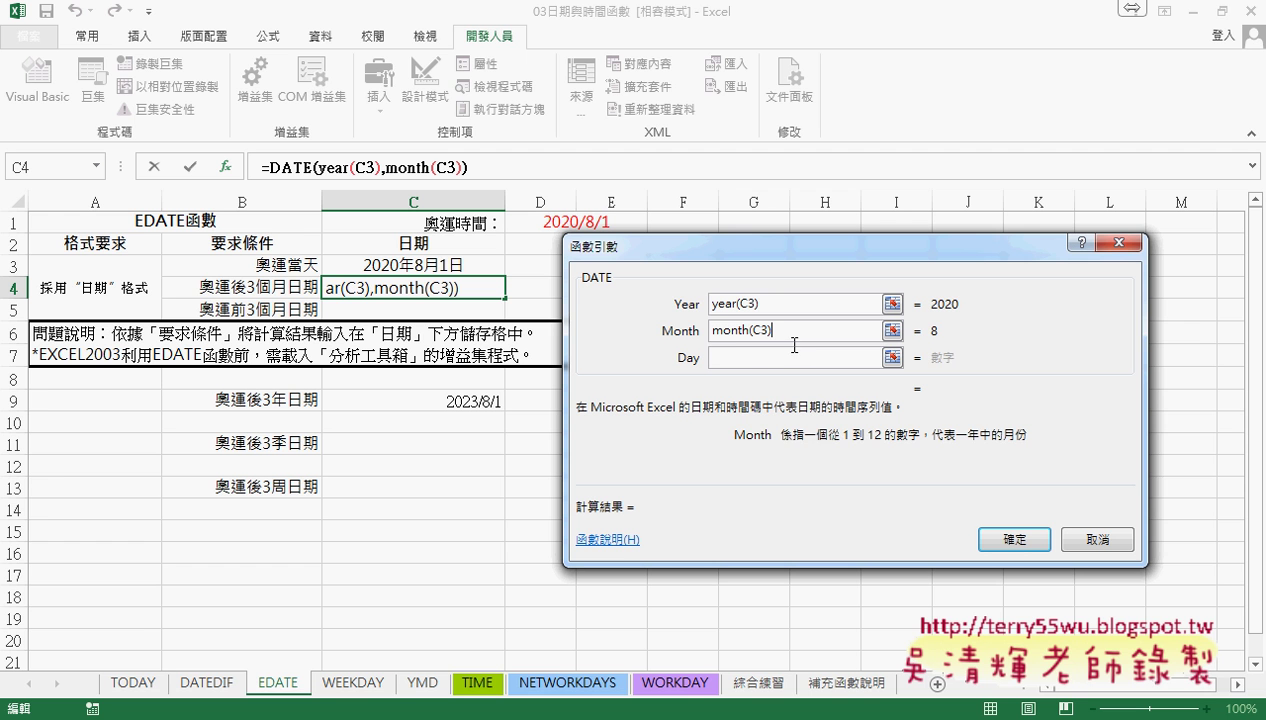
- Set Day to day(C3), add +3 to the month and confirm, giving 2020年11月1日
click(731, 351)
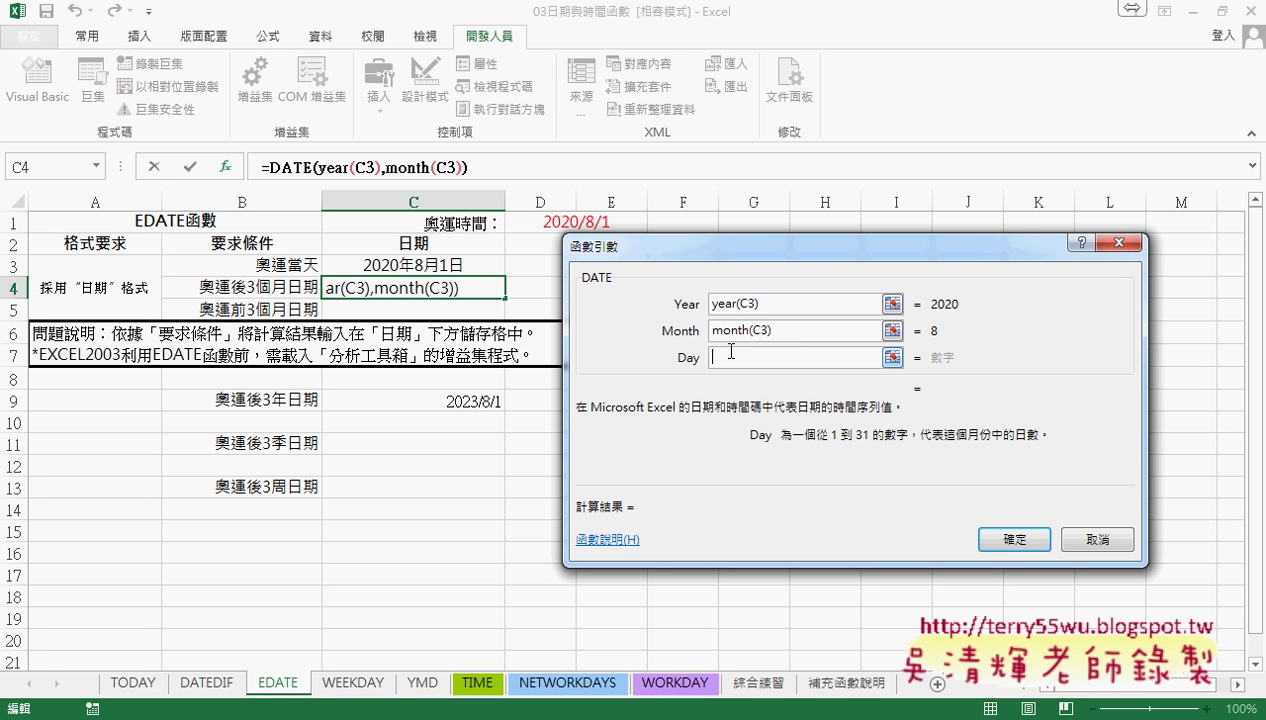
click(452, 268)
click(715, 356)
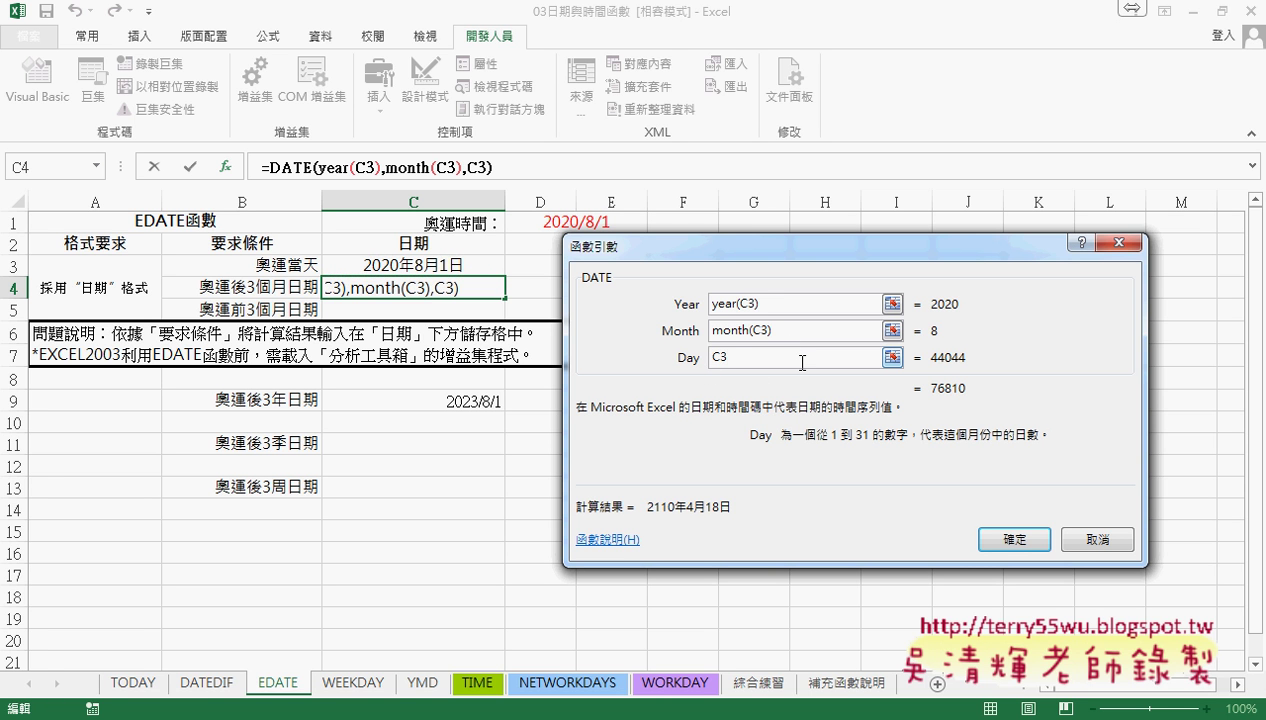
text(day(C3)
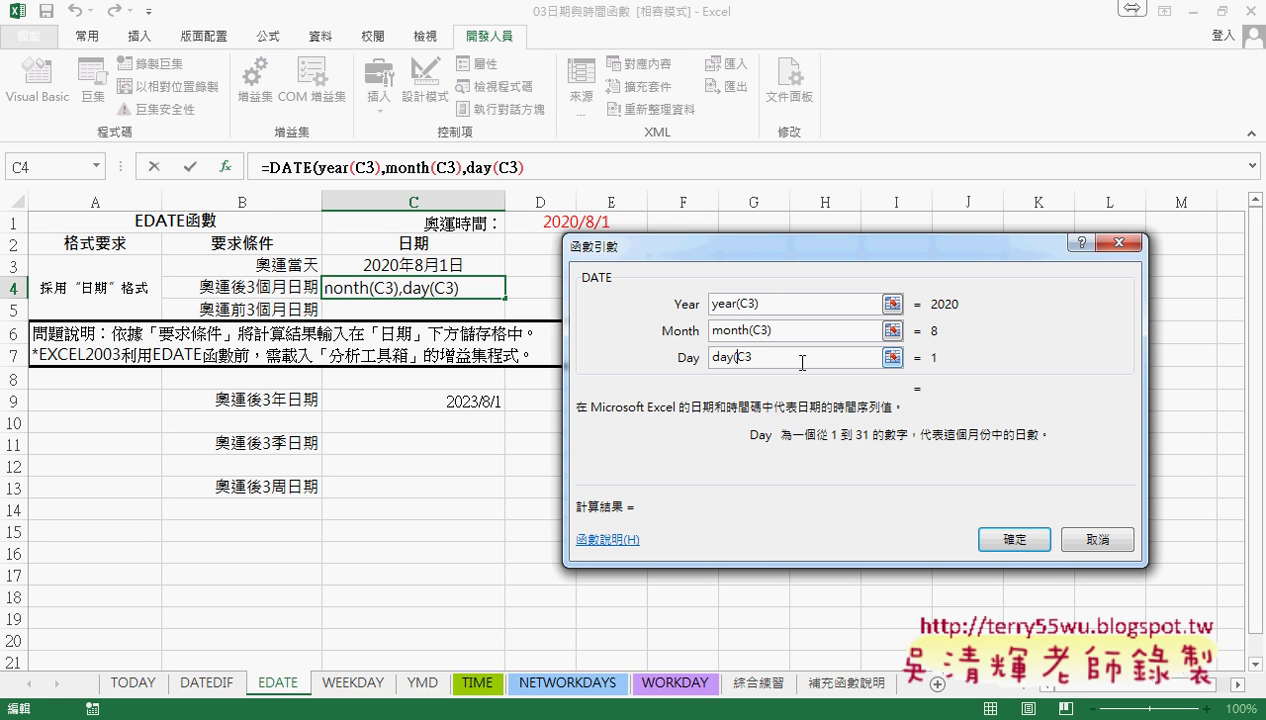
text())
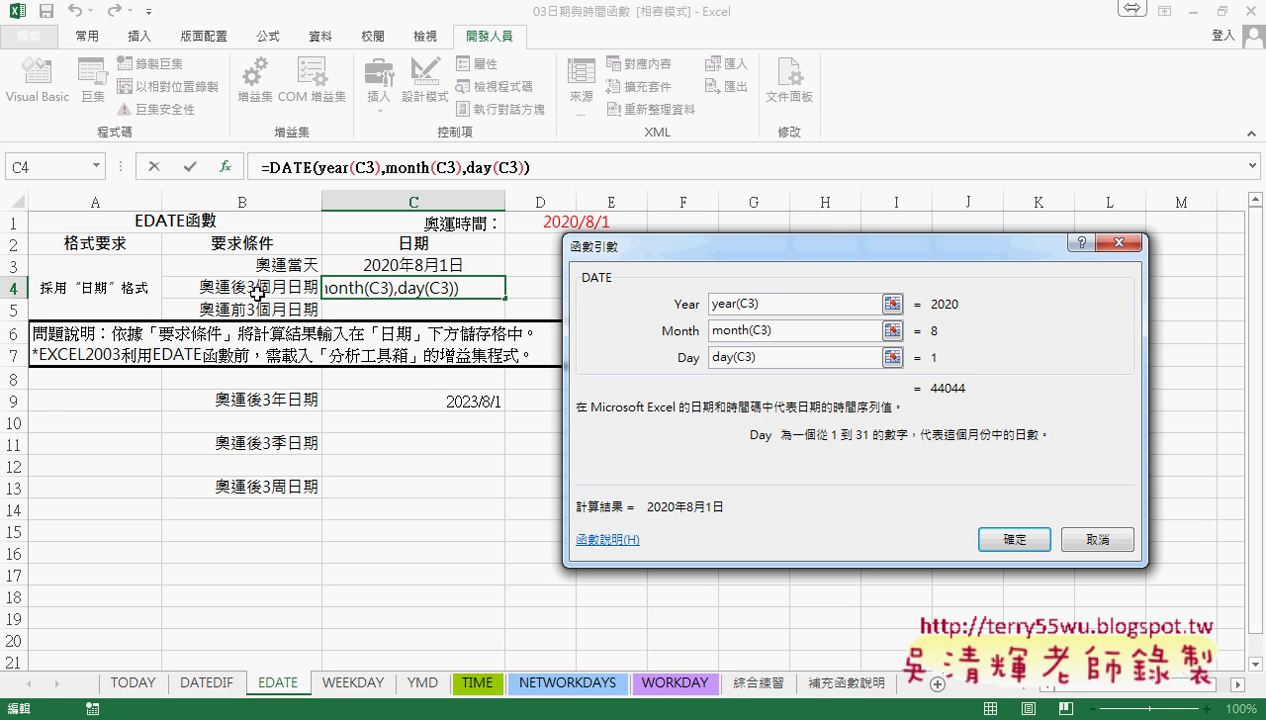
click(825, 331)
text(+3)
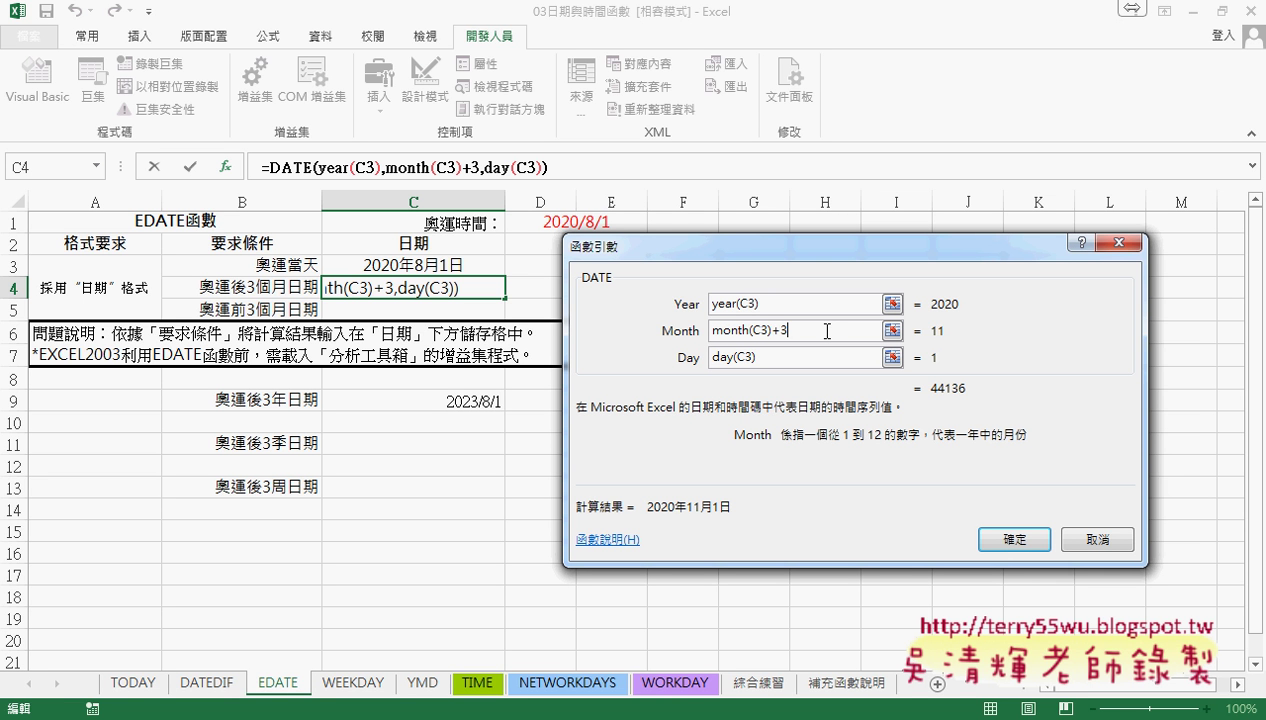
click(1015, 540)
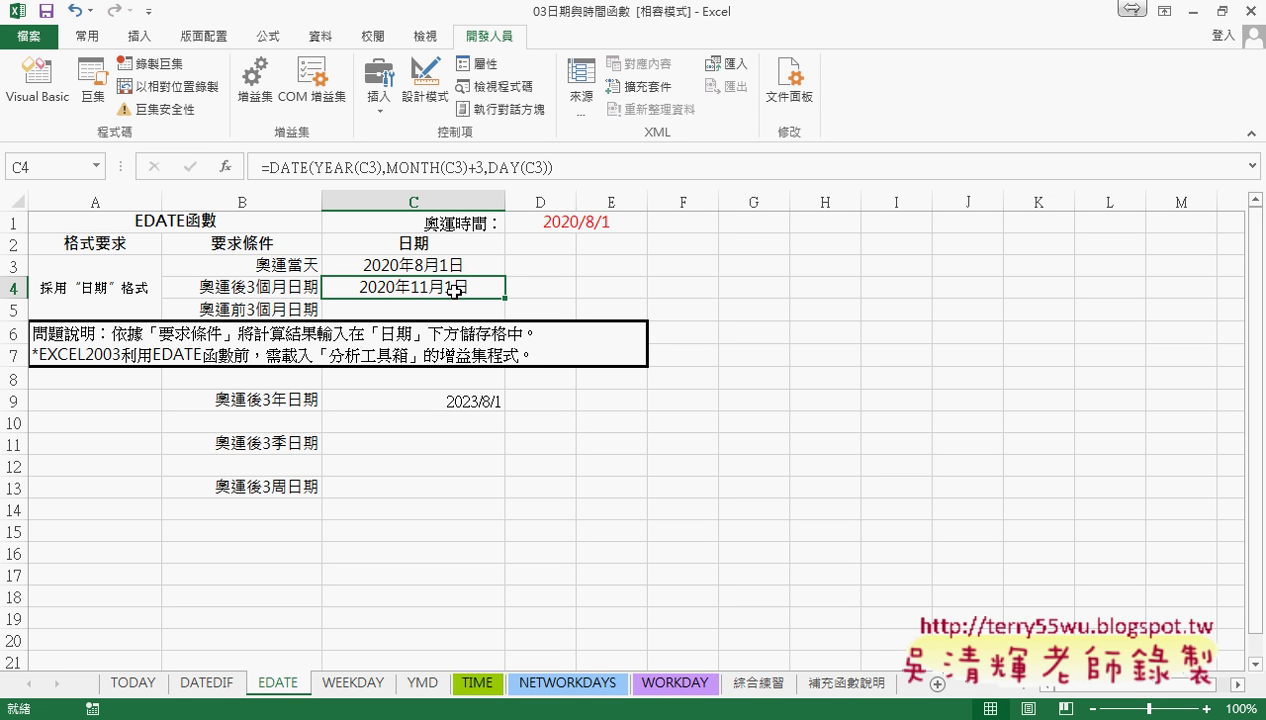
- Insert the EDATE function into cell D4 from the date functions
click(552, 290)
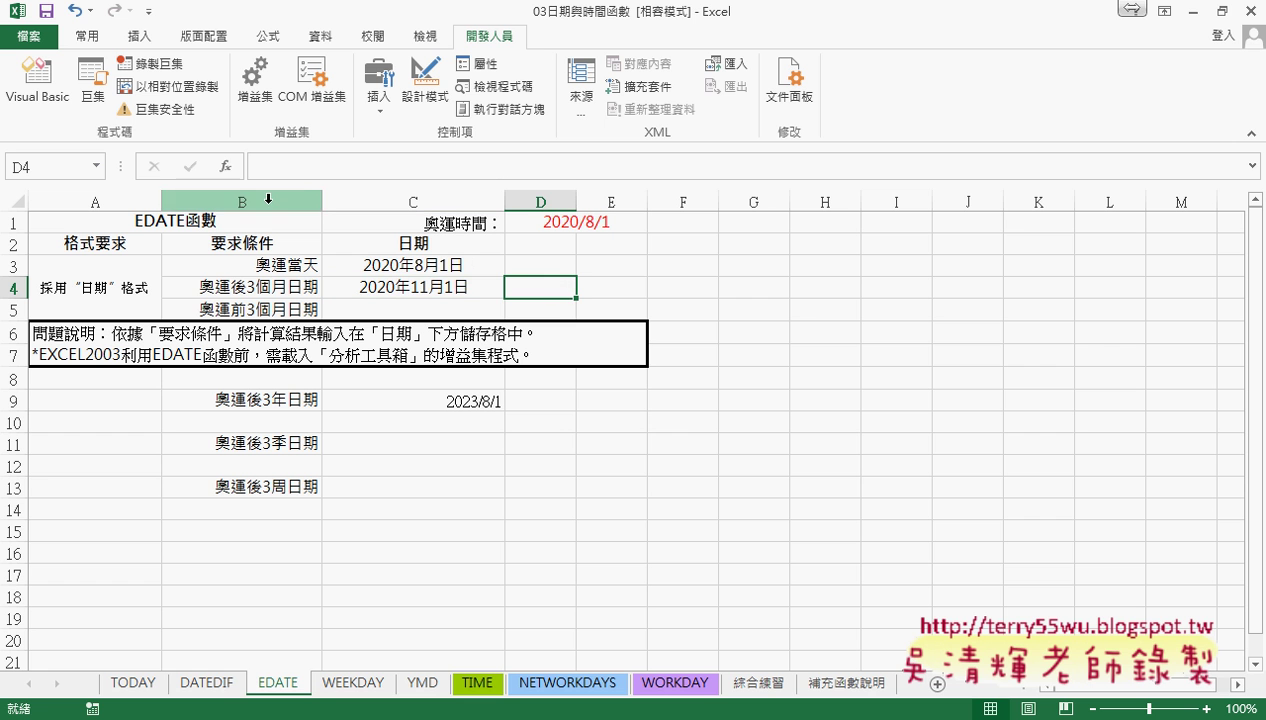
click(229, 169)
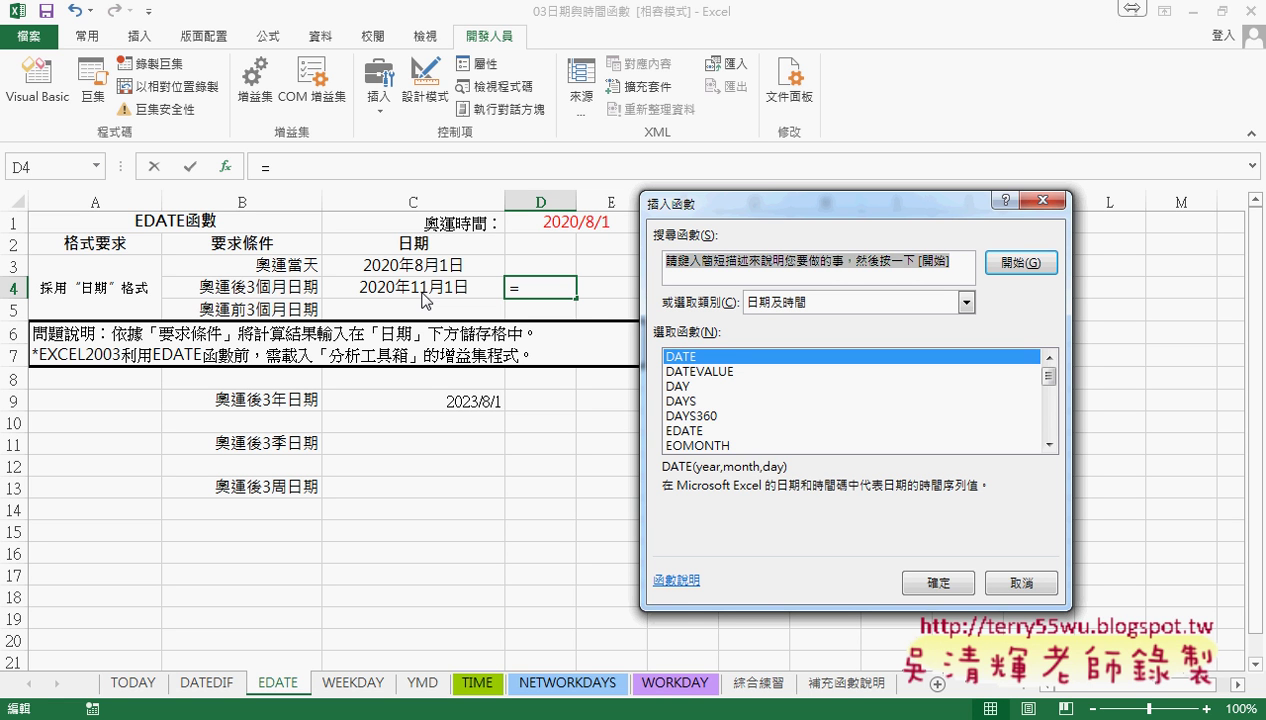
click(697, 432)
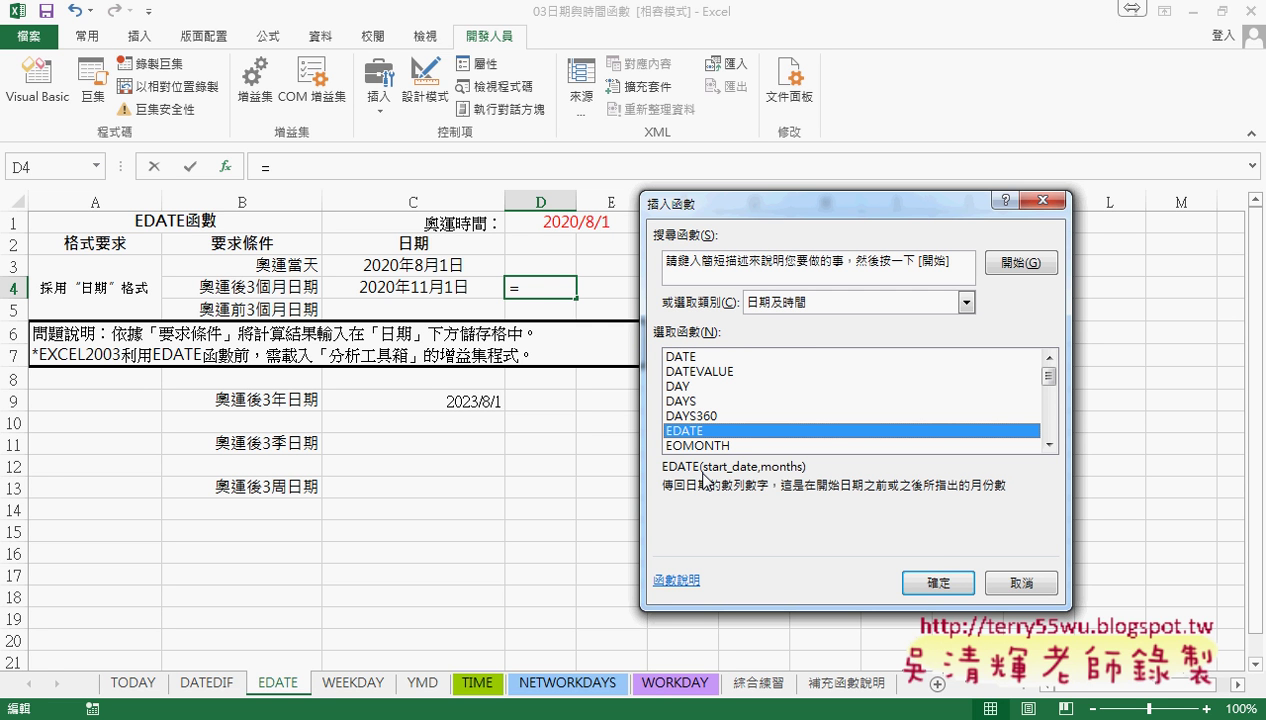
click(936, 581)
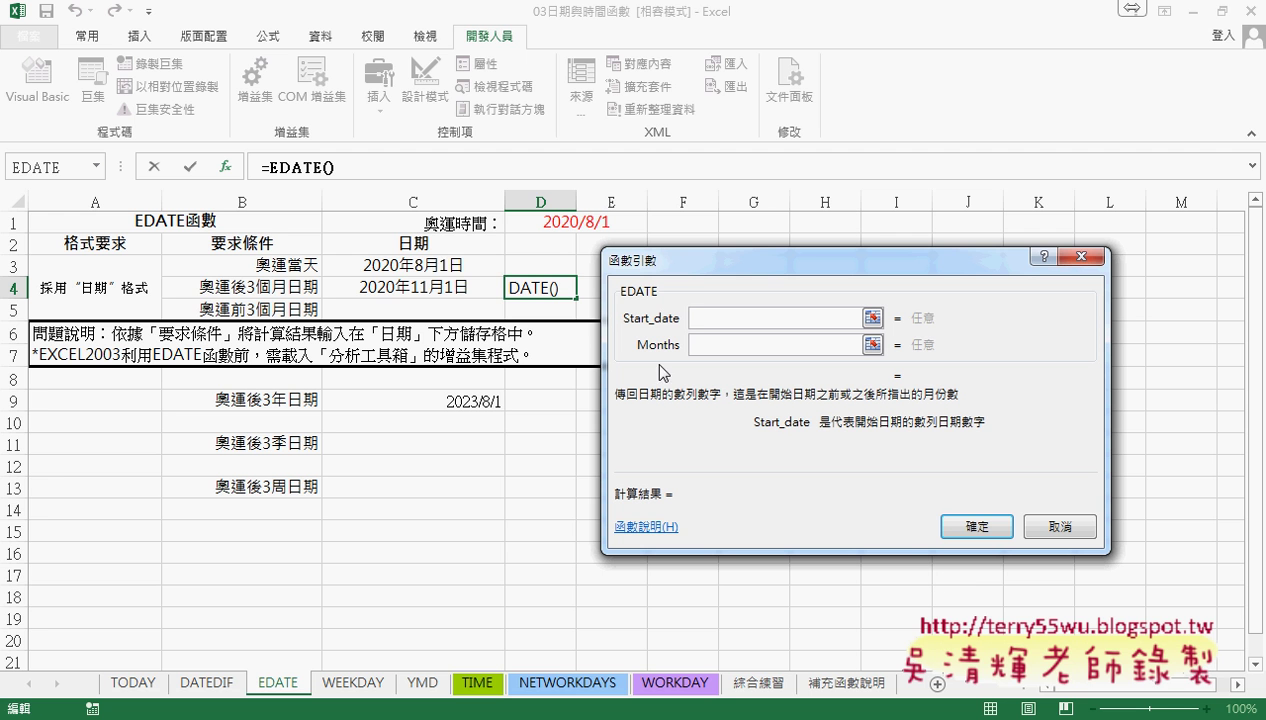
- Enter =EDATE(C3,3) in D4, returning 44136, and widen column D slightly
click(425, 263)
click(720, 350)
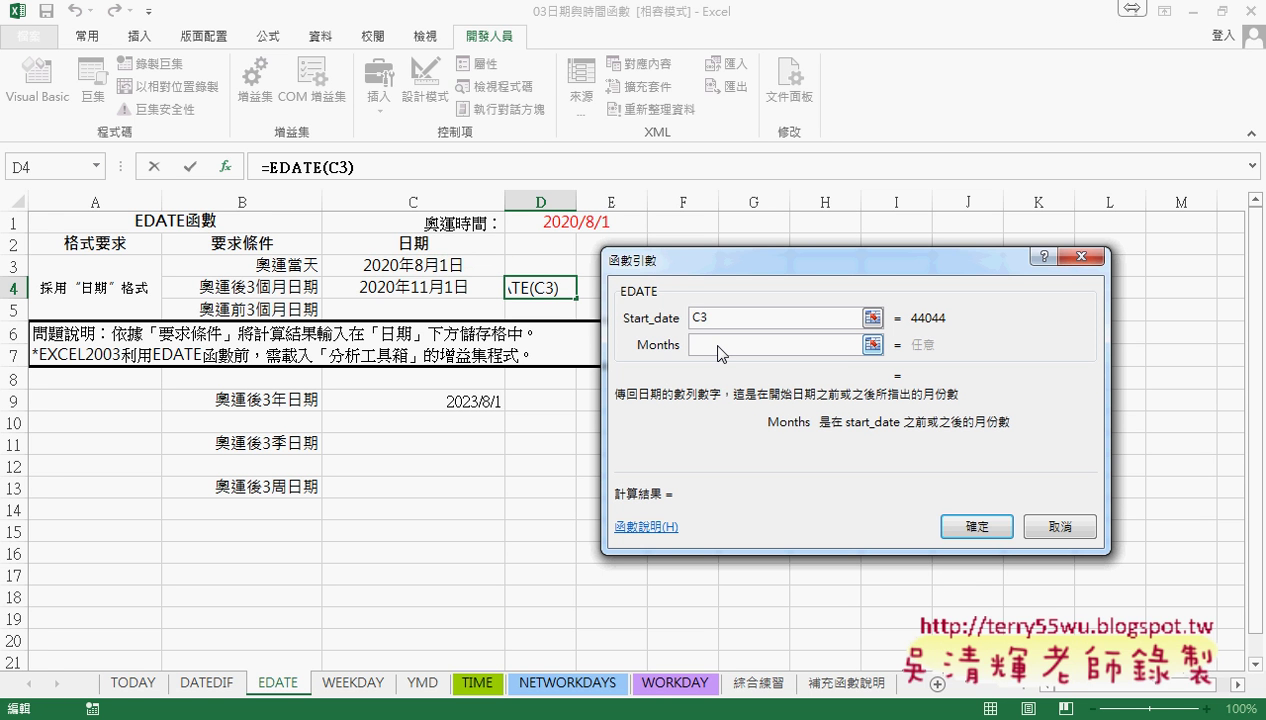
text(3)
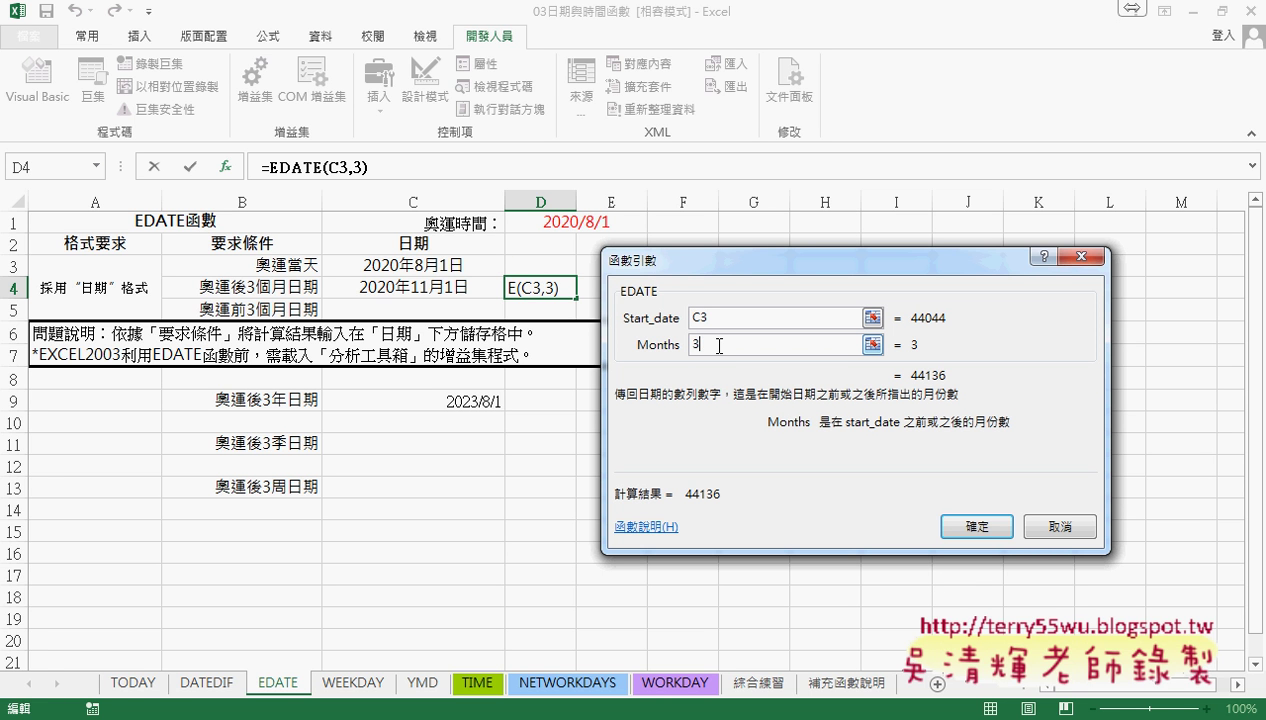
click(988, 527)
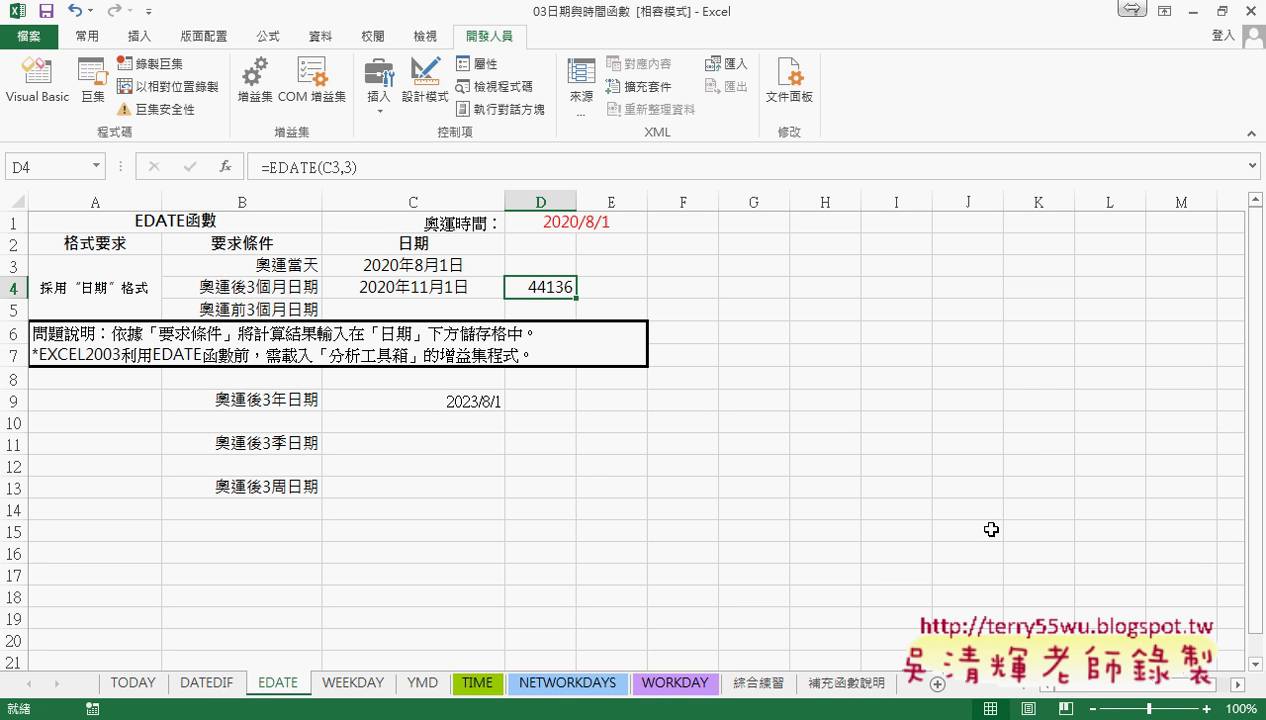
drag(577, 203, 603, 203)
- Format D4 with the Date category so it shows 2020/11/1
right_click(593, 286)
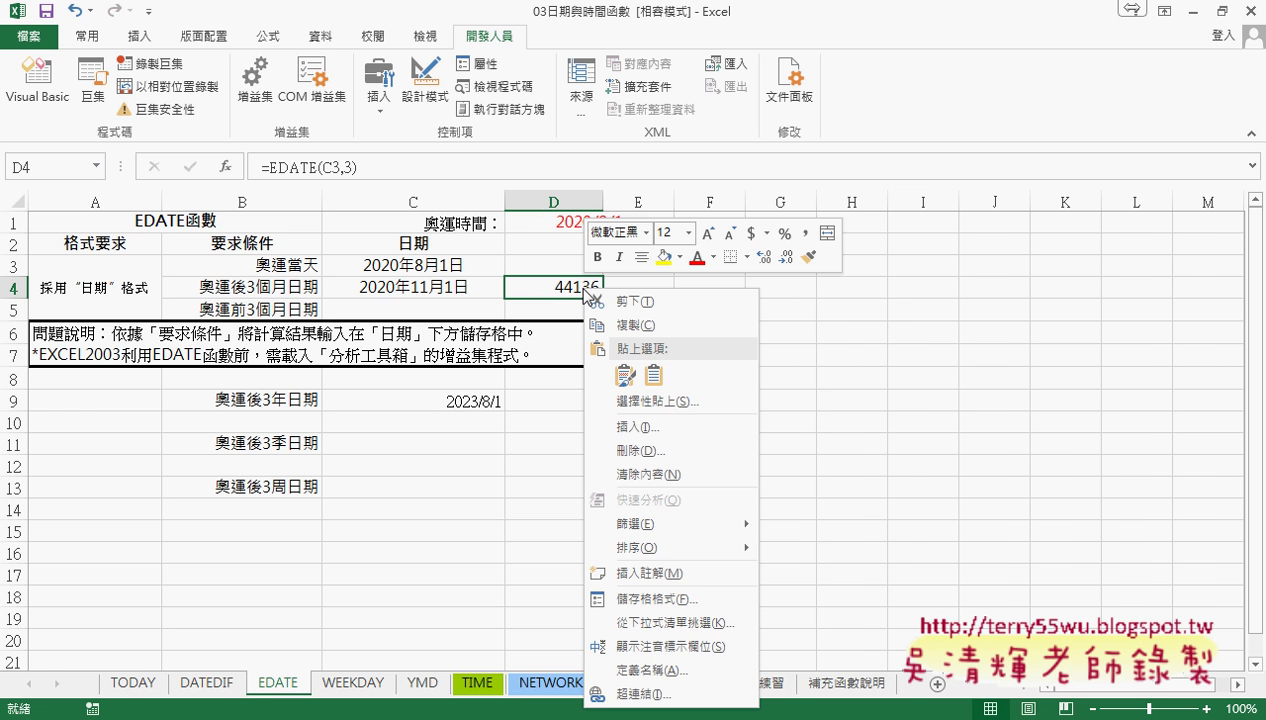
click(680, 596)
click(436, 352)
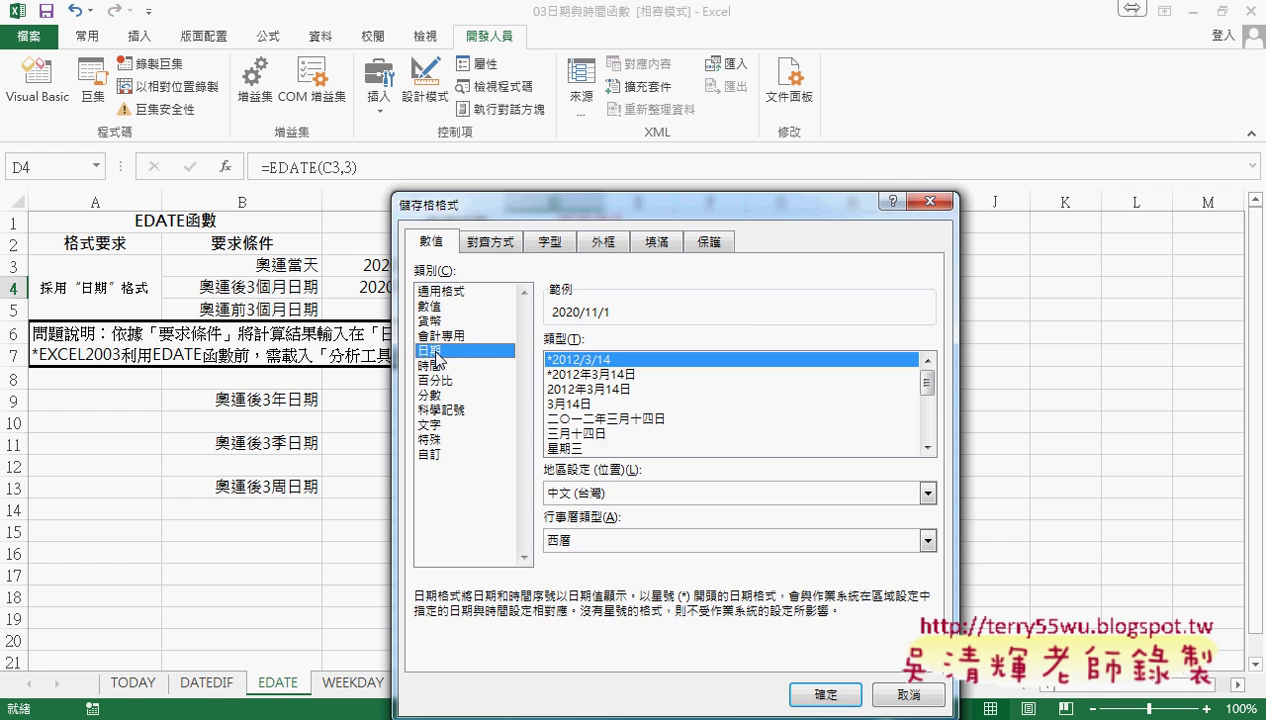
click(818, 689)
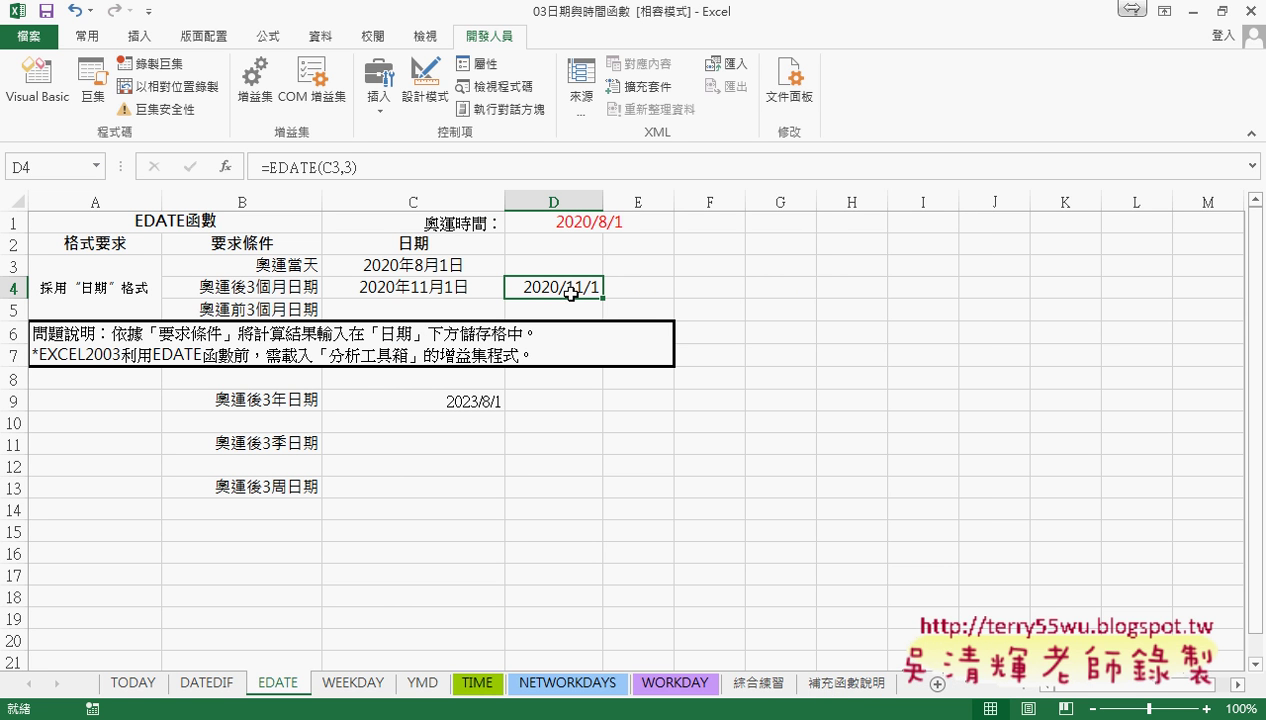
- Compare the DATE formula in C4 with the EDATE formula in D4
click(429, 292)
click(565, 288)
click(432, 286)
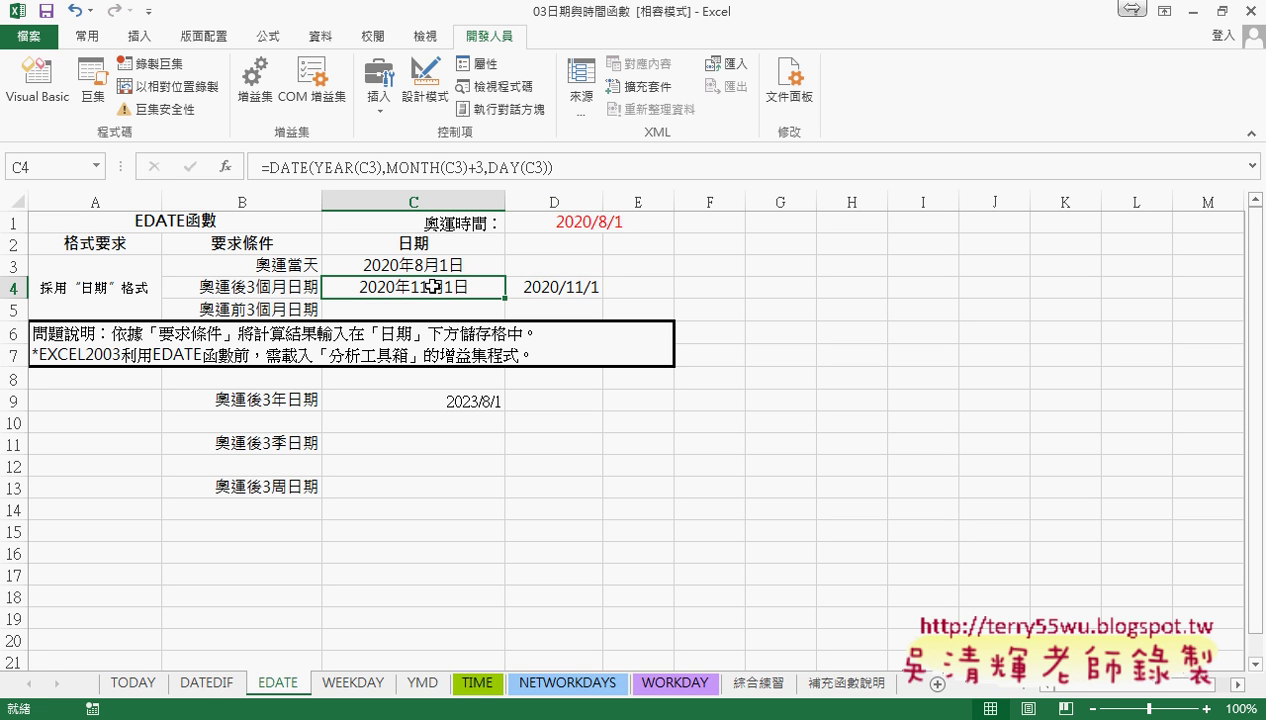
click(544, 288)
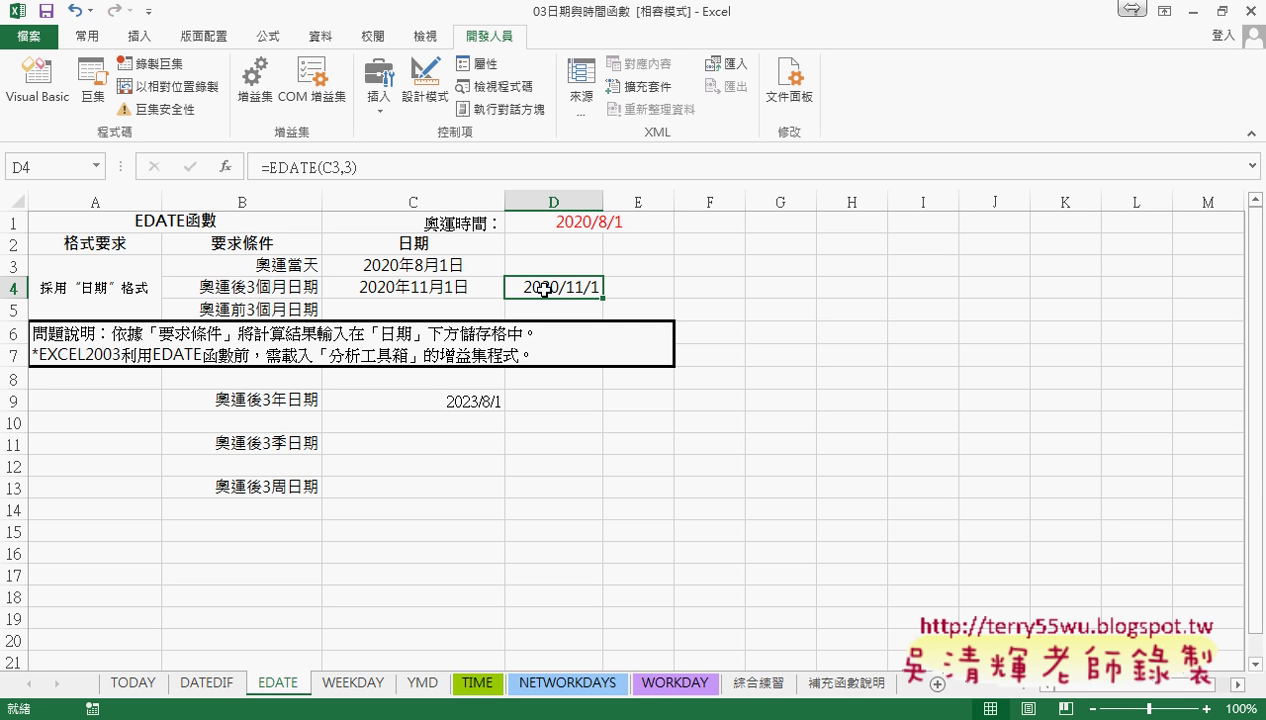
click(288, 166)
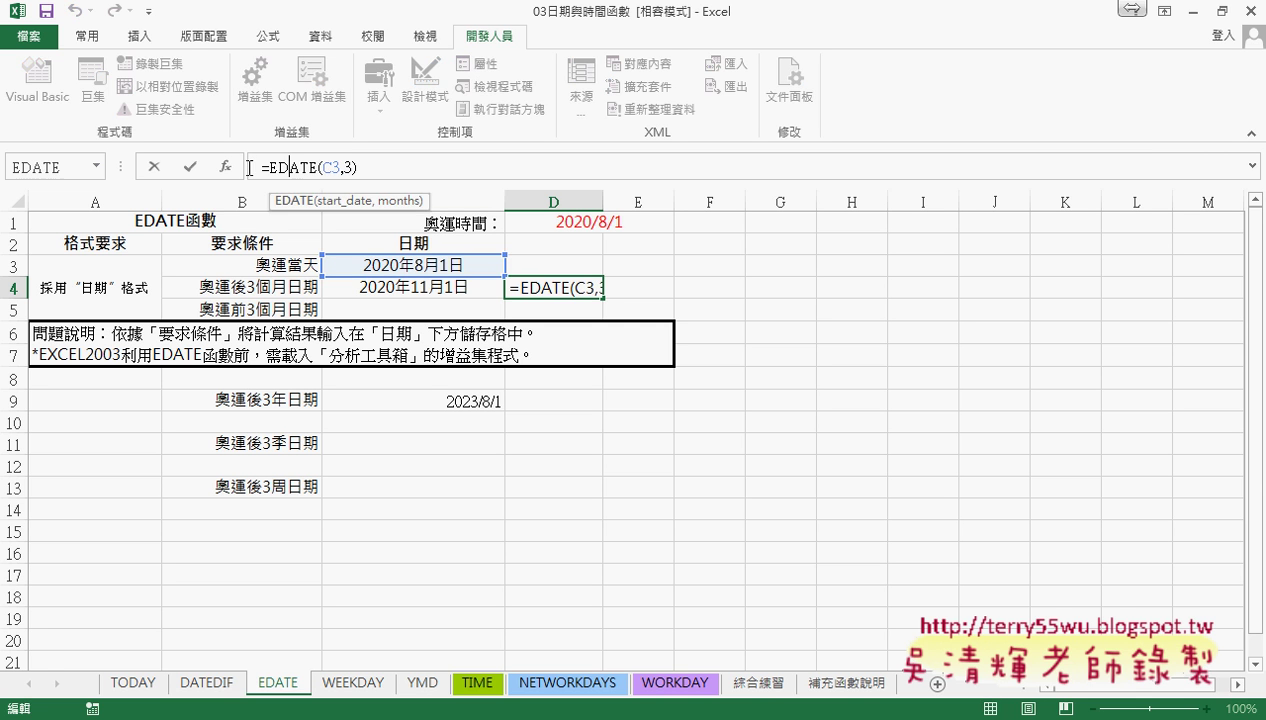
click(226, 167)
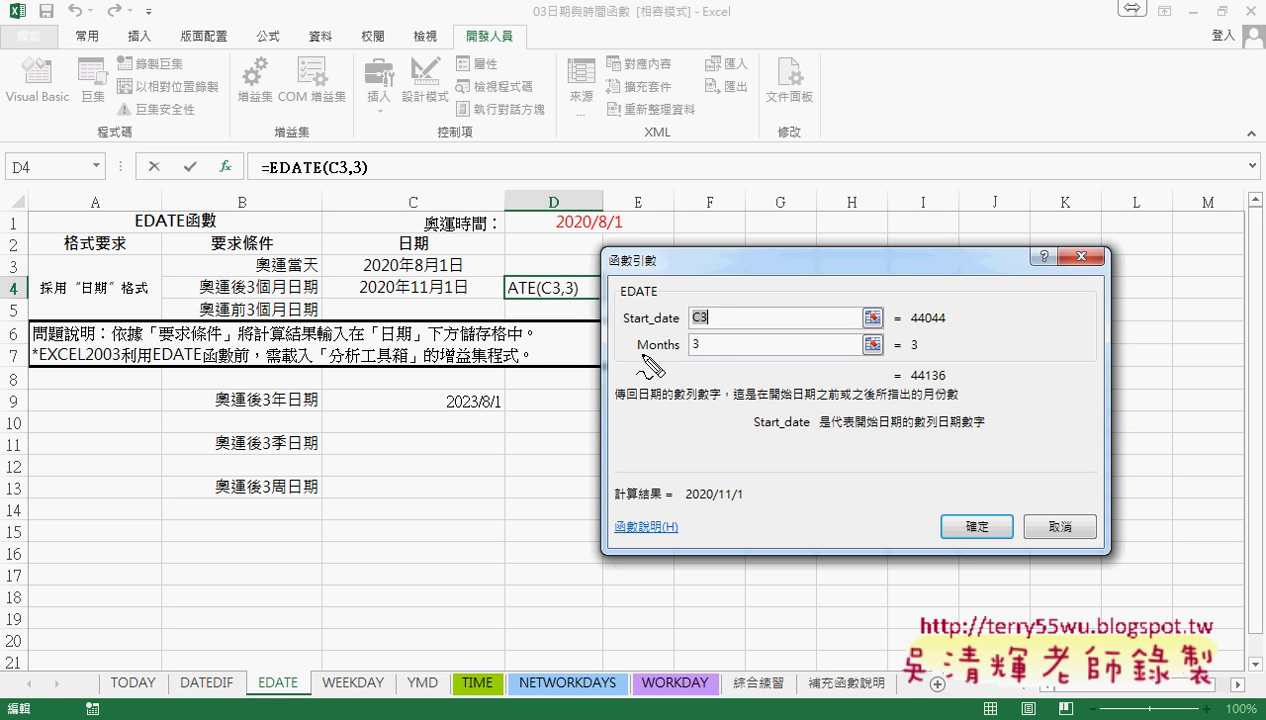
drag(637, 352, 674, 350)
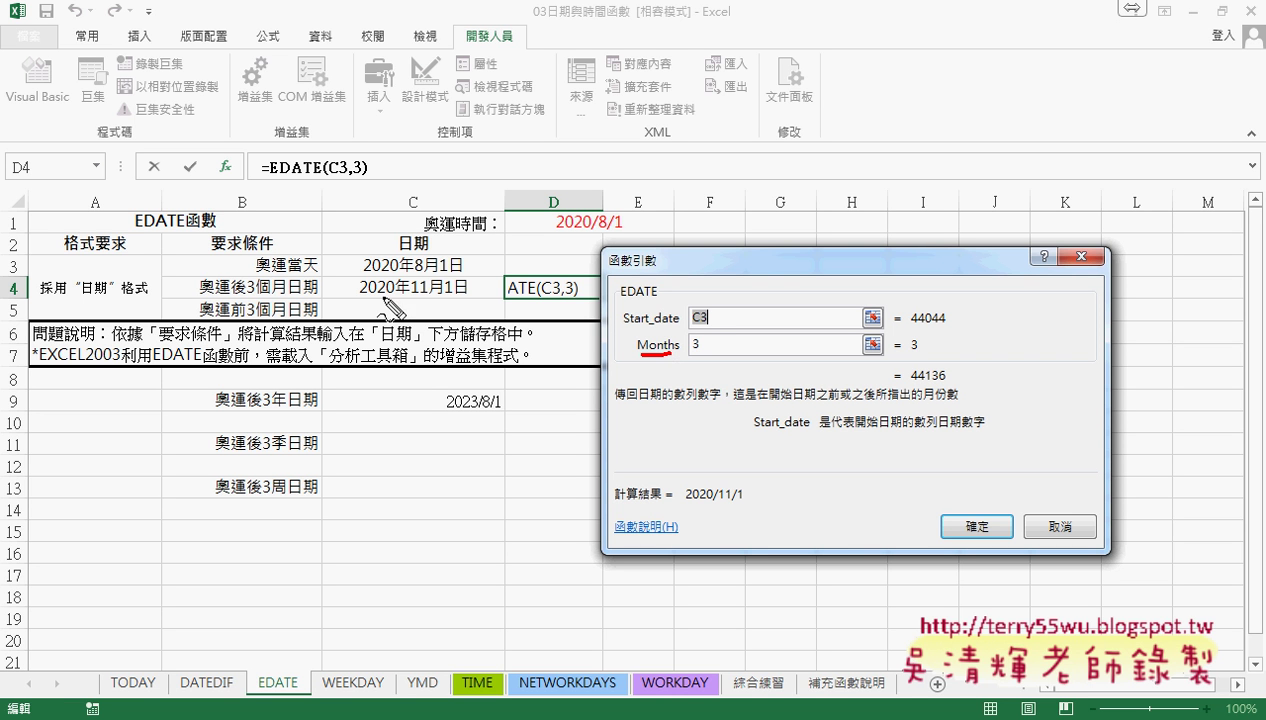
drag(360, 296, 473, 295)
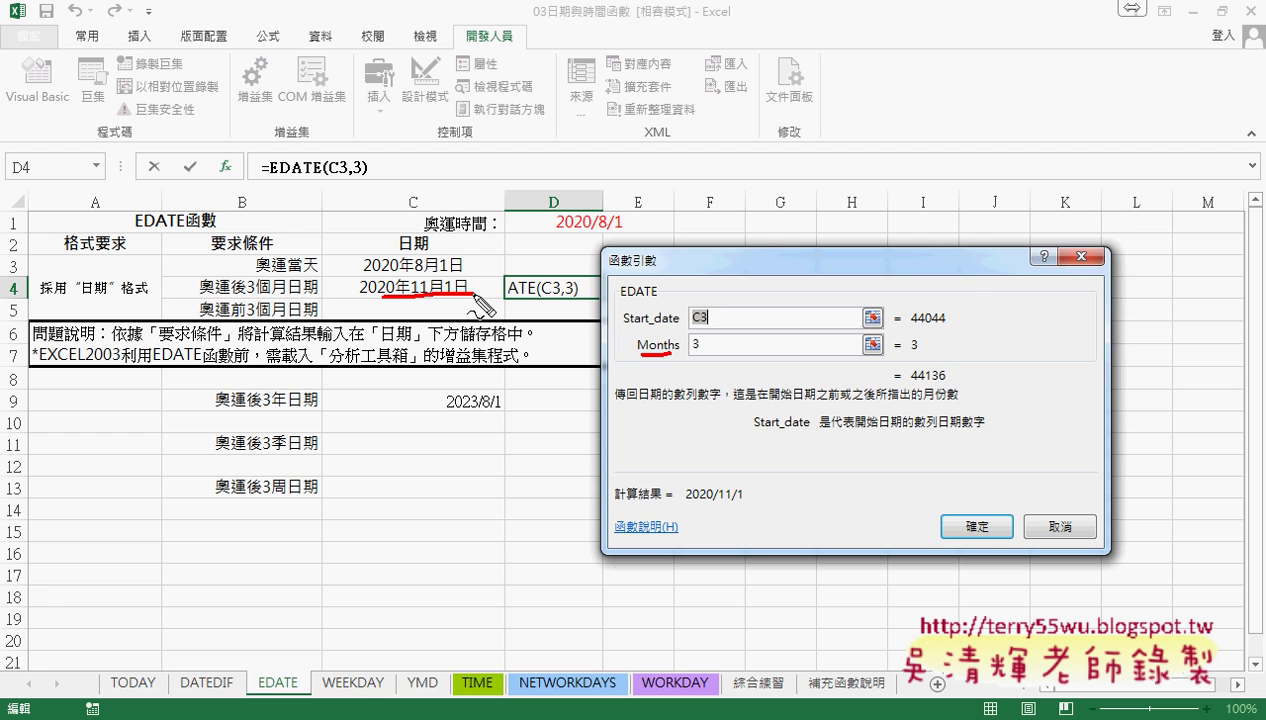
key(Escape)
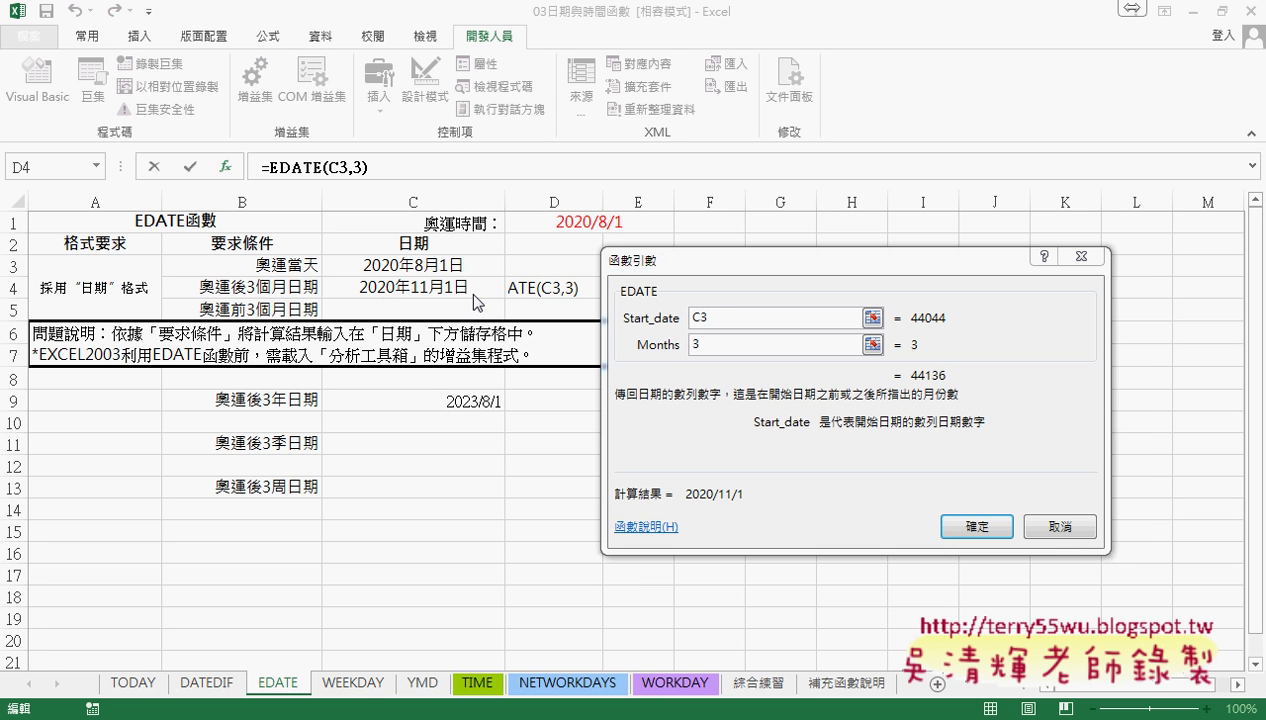
- Close the EDATE arguments and clear the existing EDate_Y formula from C9
key(Return)
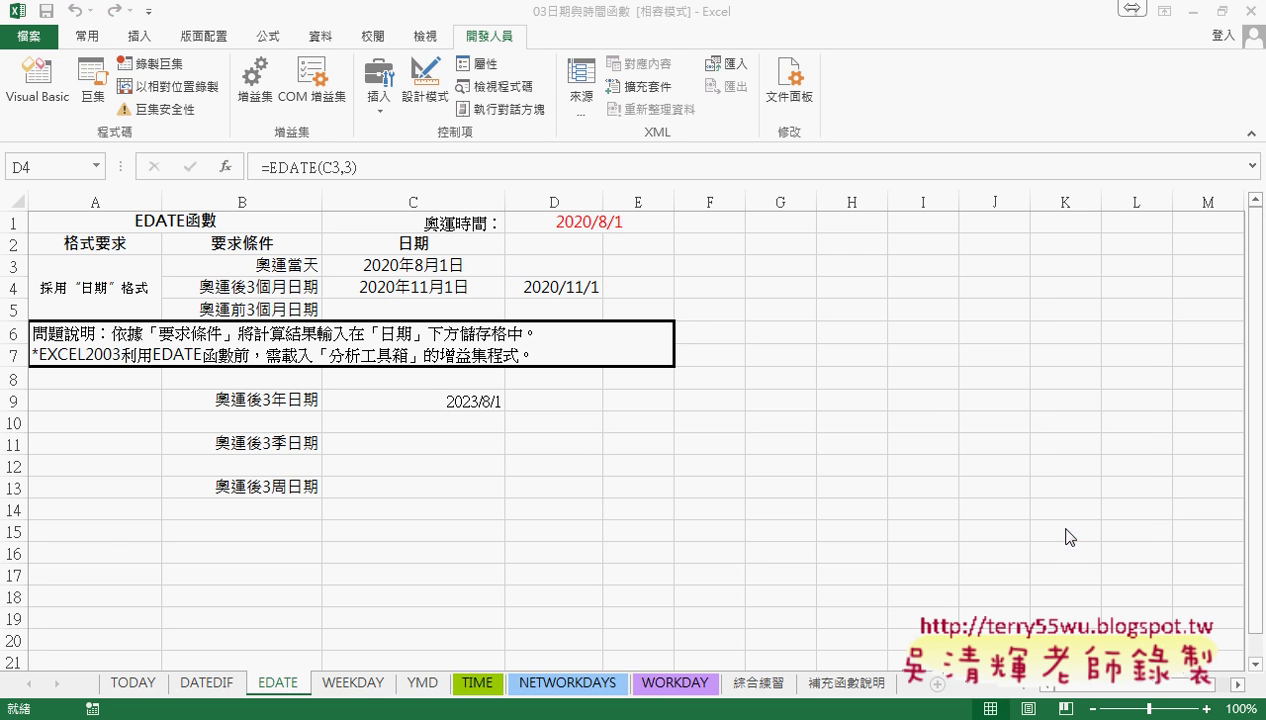
click(252, 400)
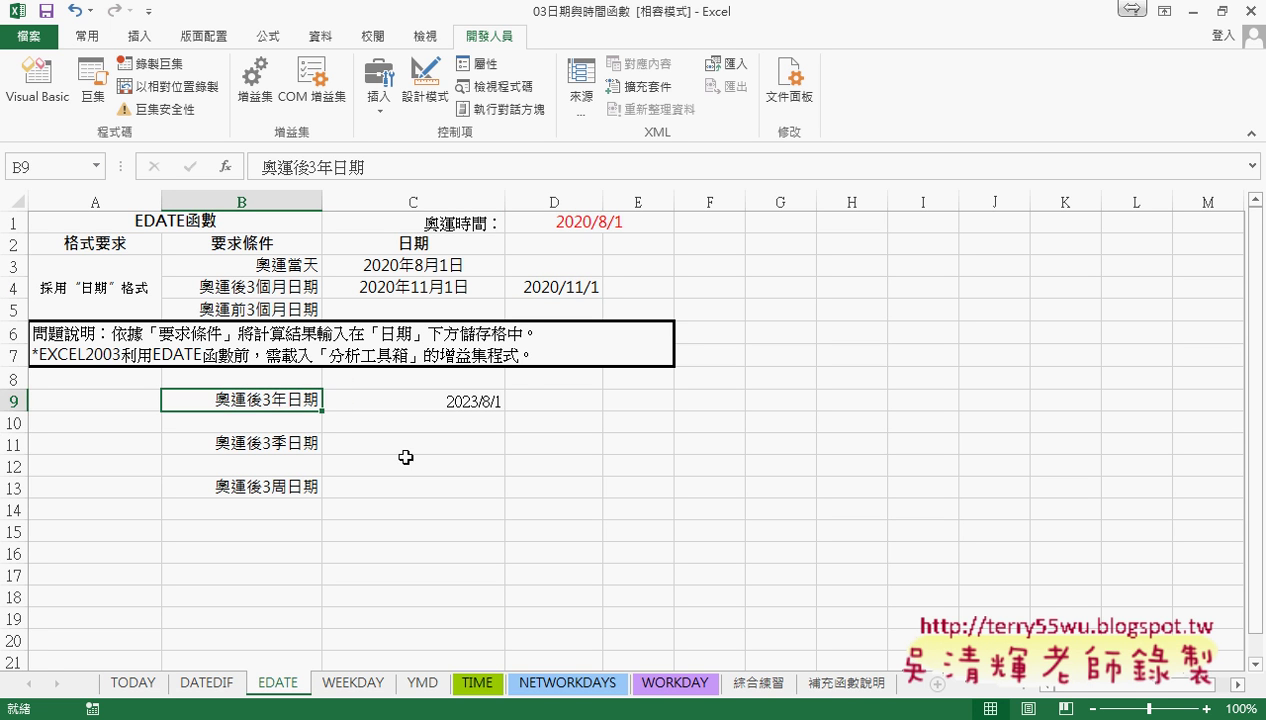
click(290, 447)
click(285, 486)
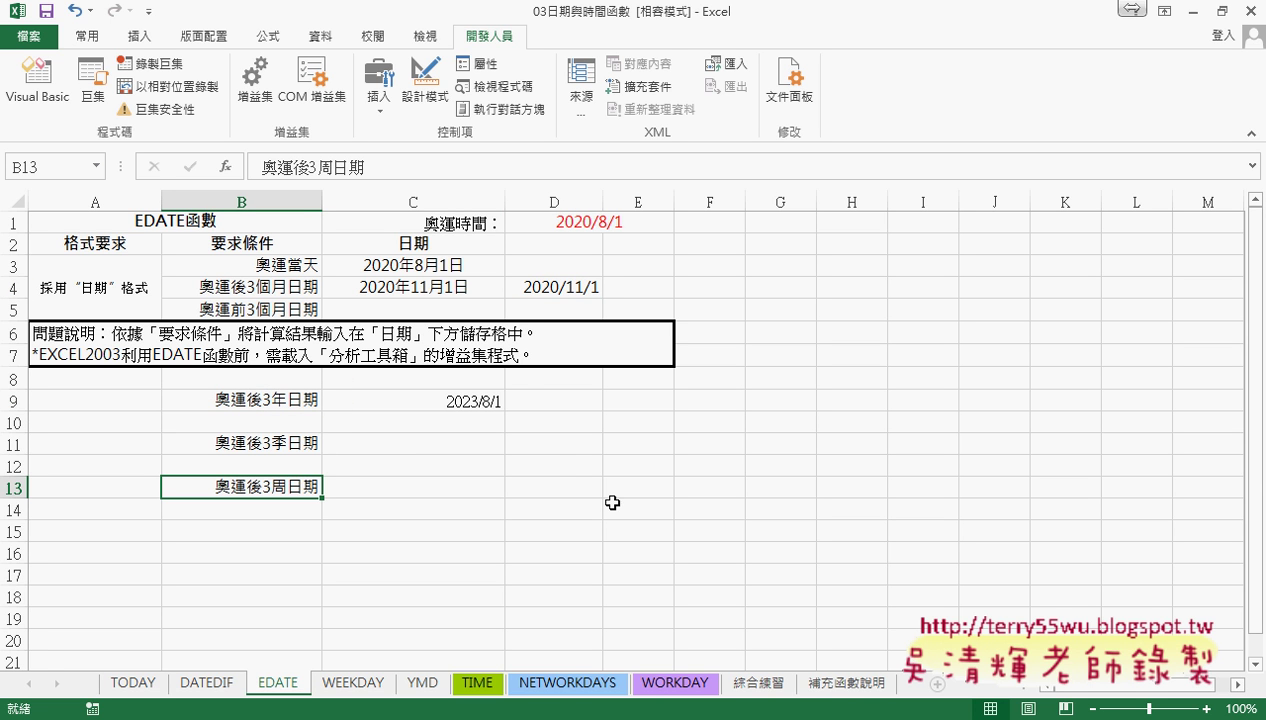
click(467, 404)
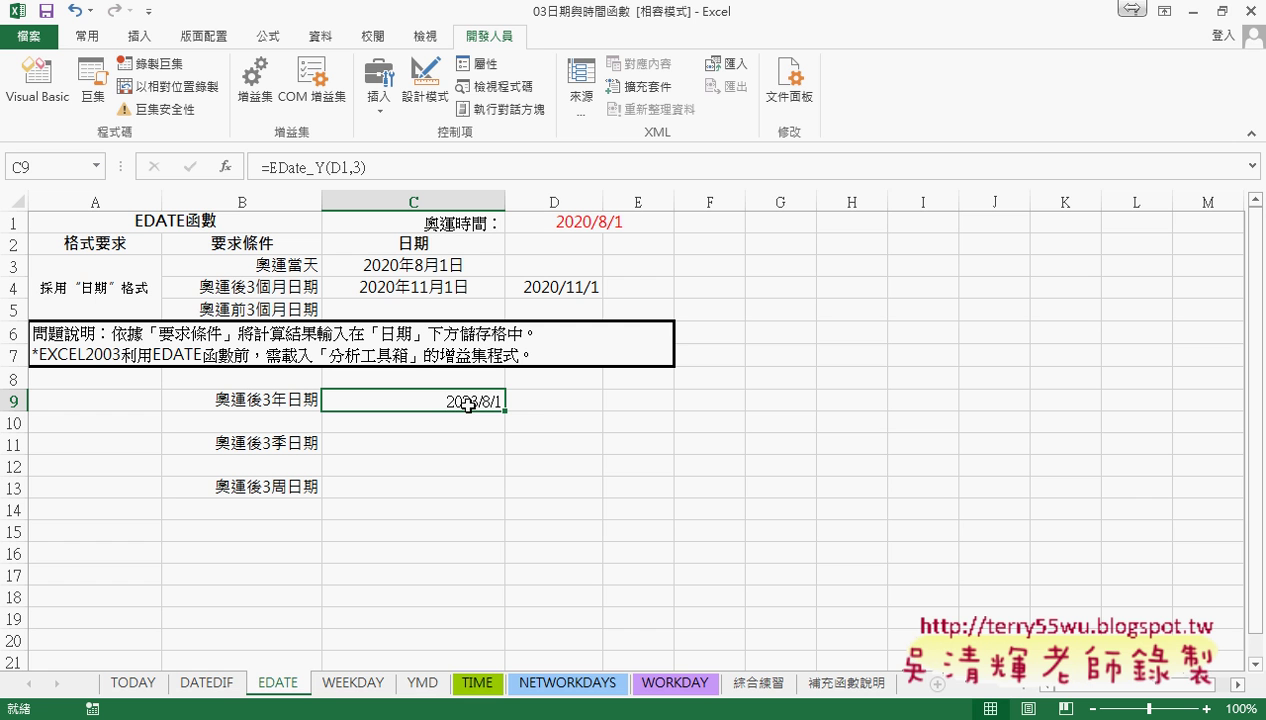
key(Delete)
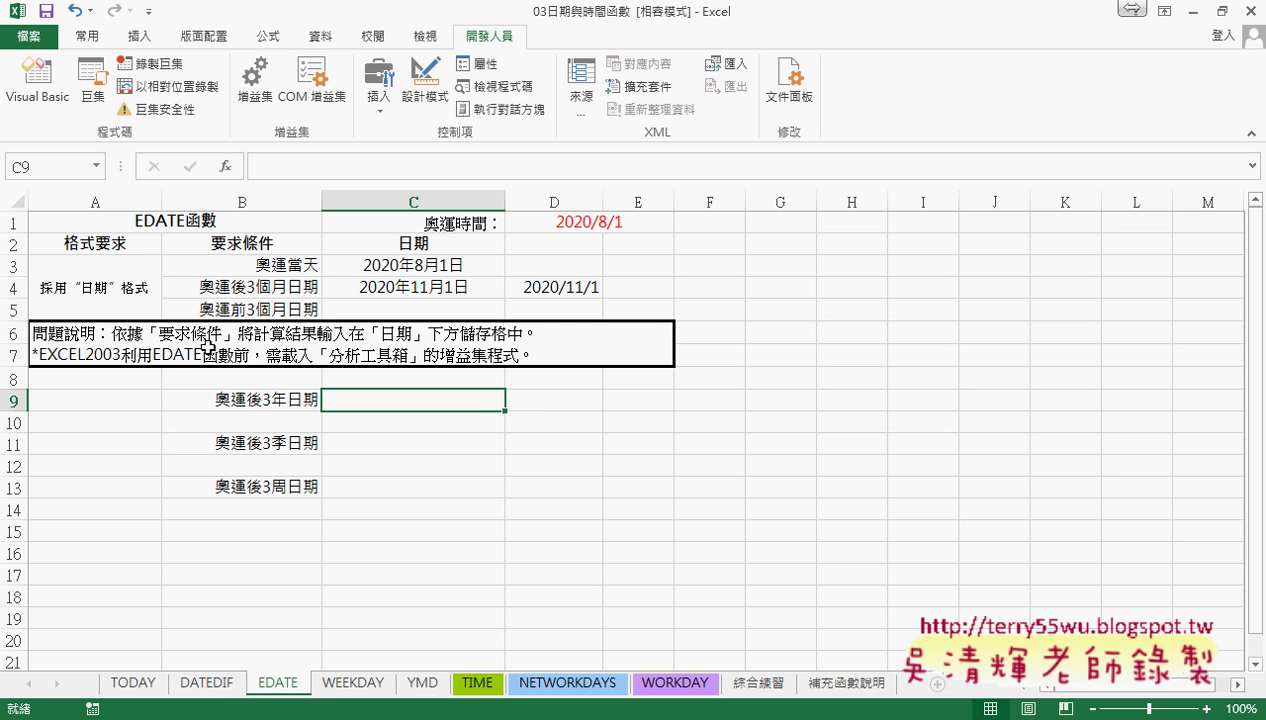
- Insert =EDate_Y(C3,3) in C9 from the user-defined functions
click(226, 166)
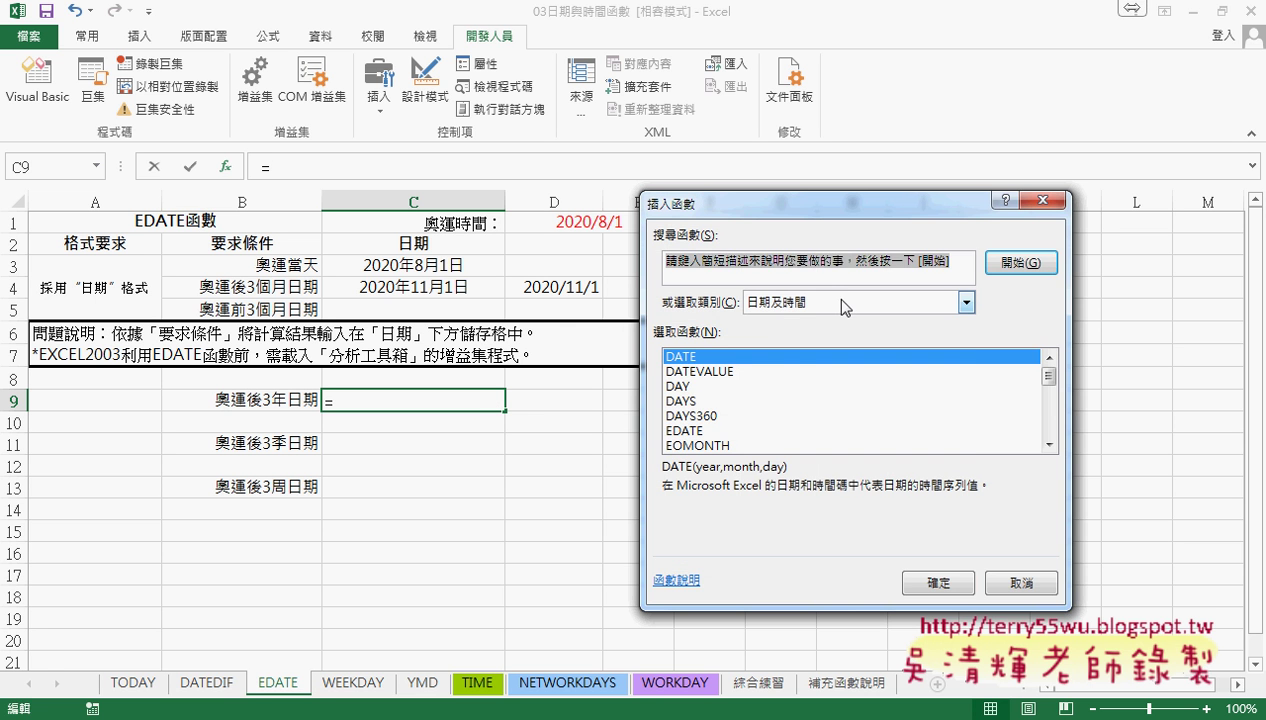
click(831, 298)
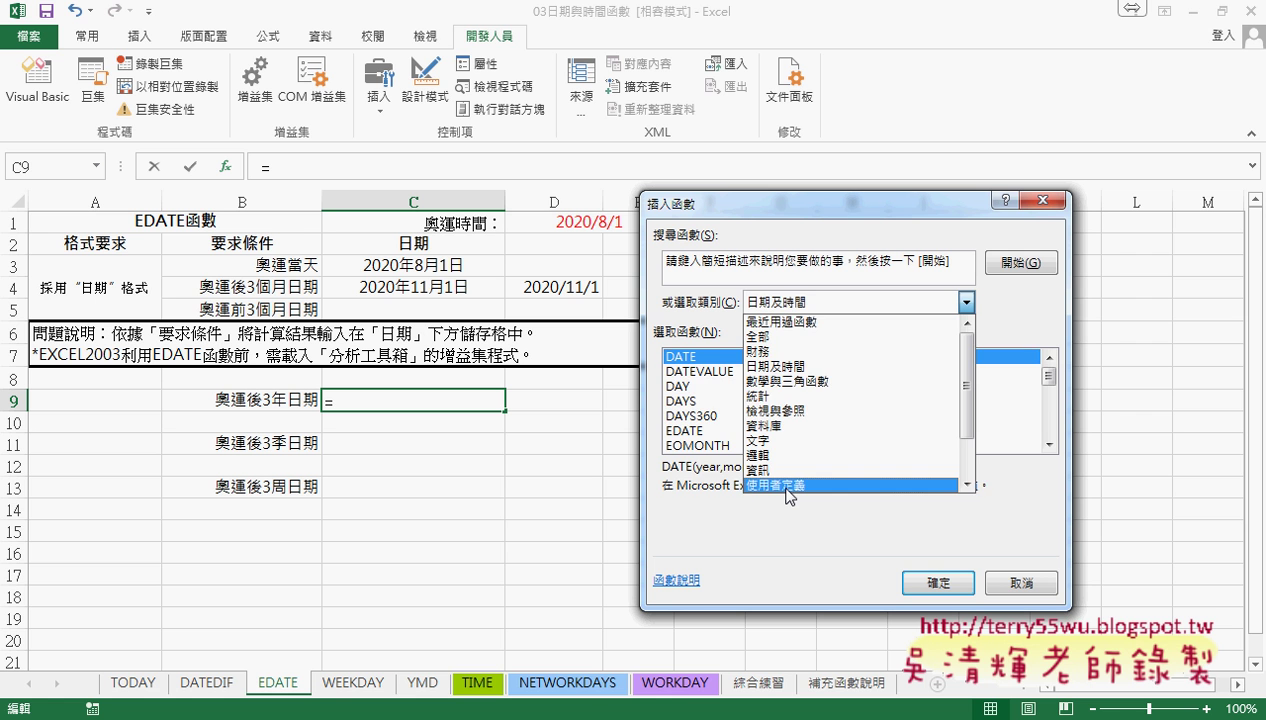
click(790, 485)
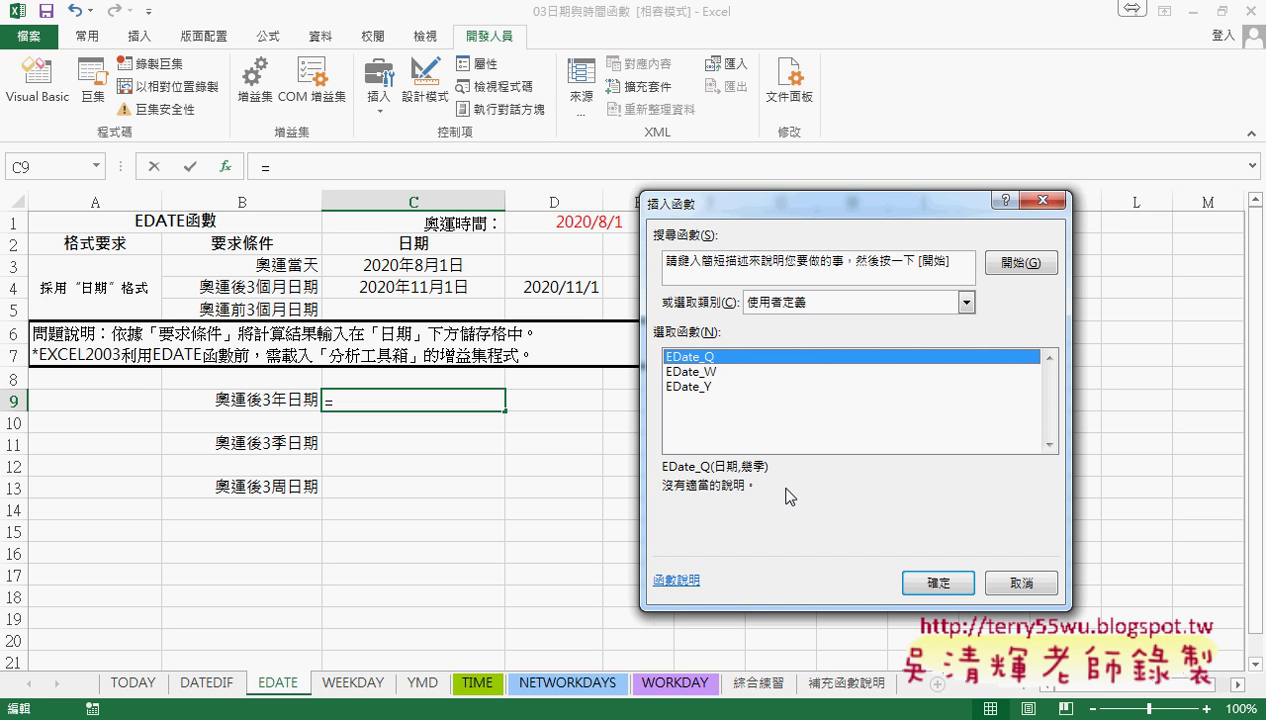
click(687, 390)
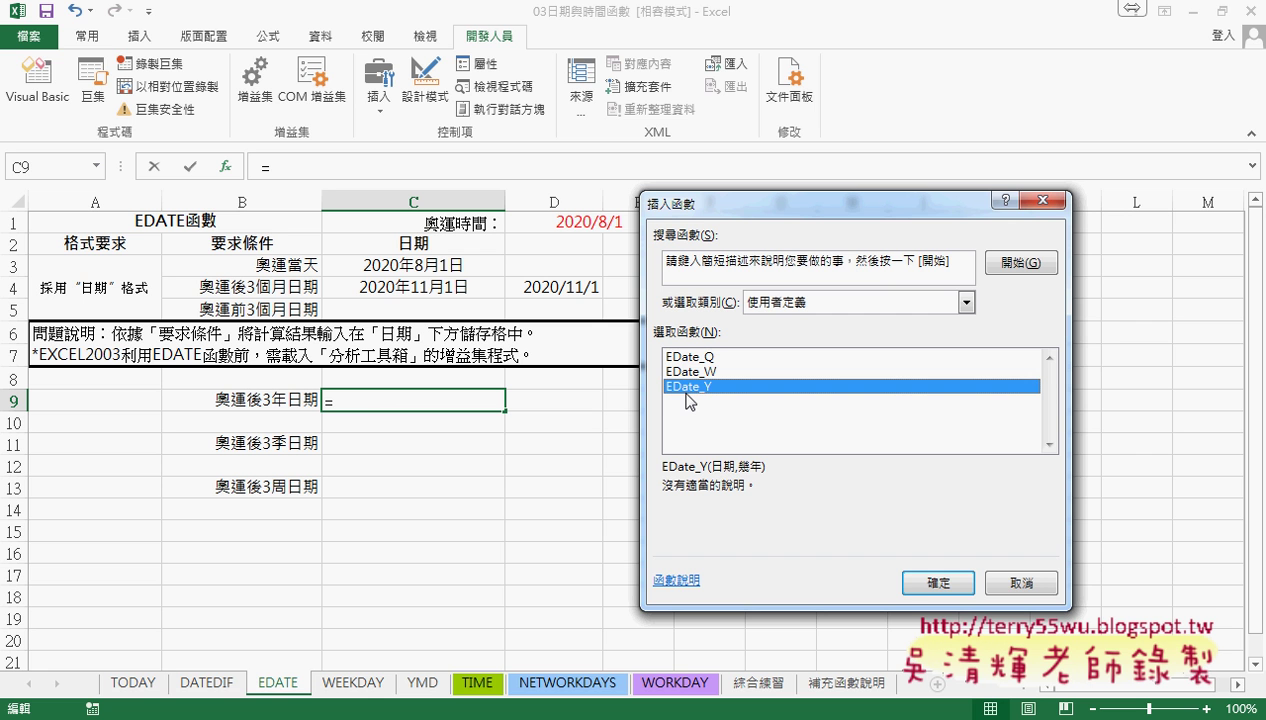
click(930, 586)
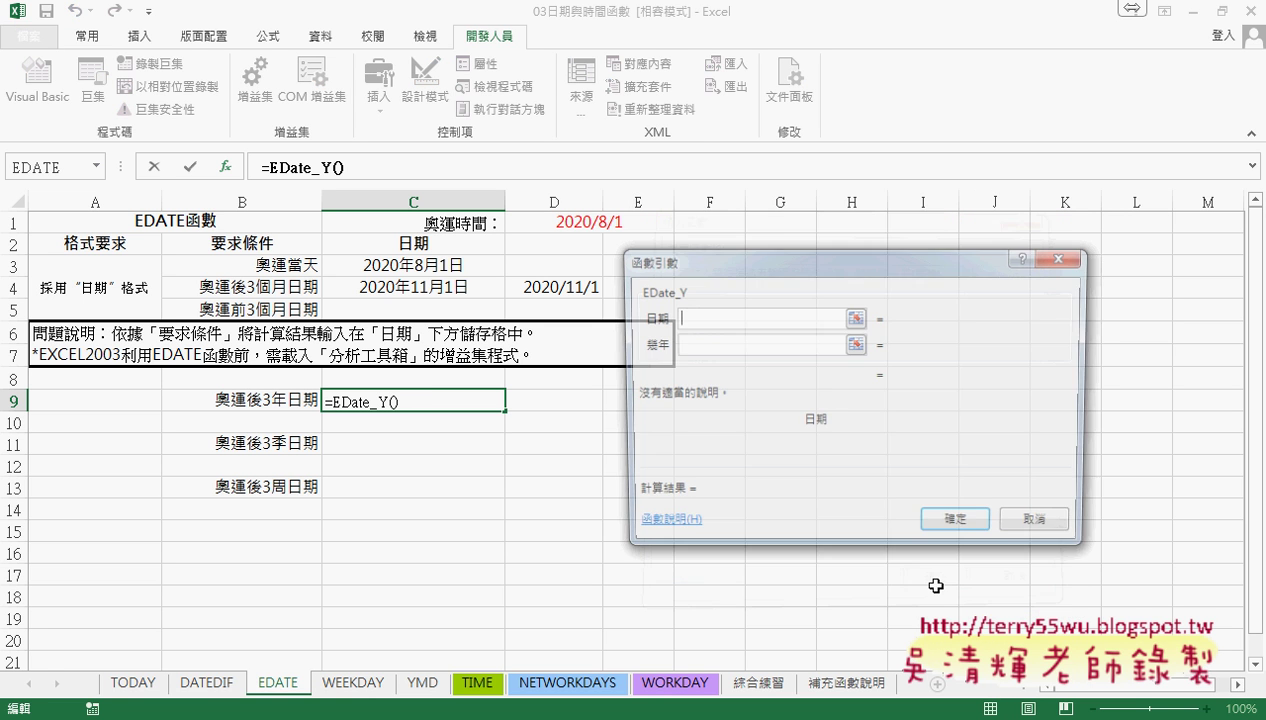
click(448, 265)
click(690, 343)
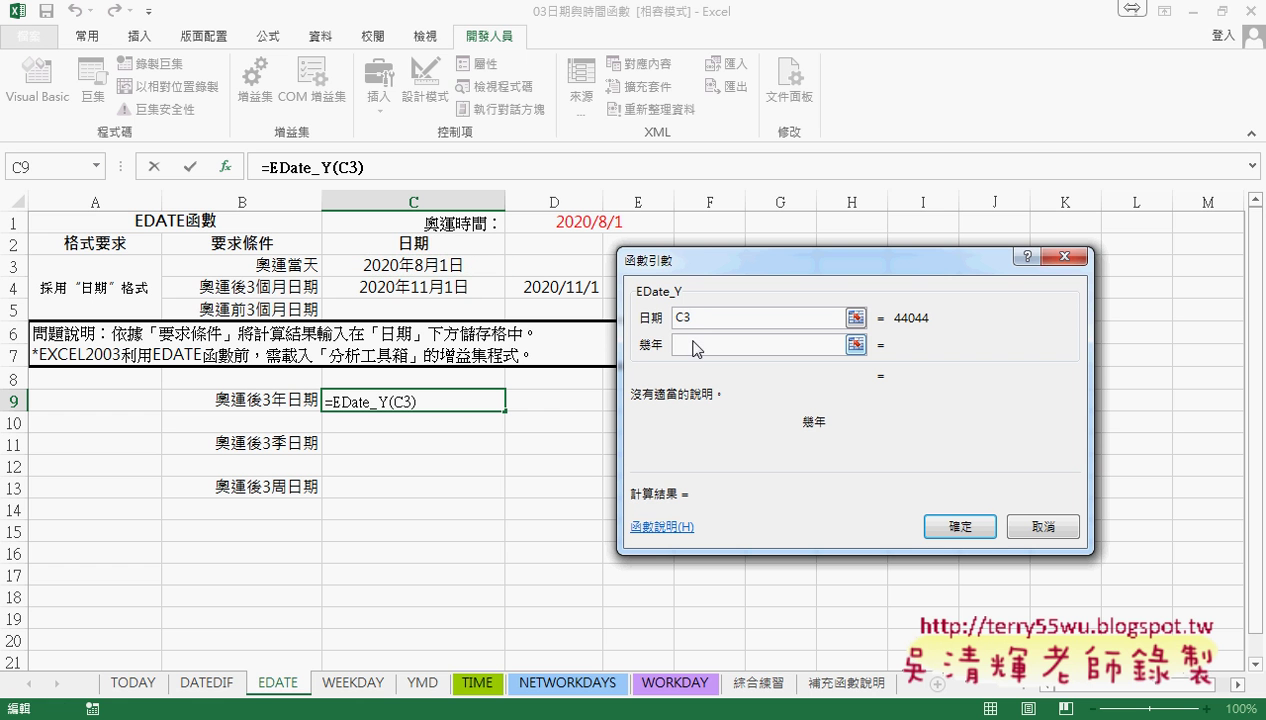
text(3)
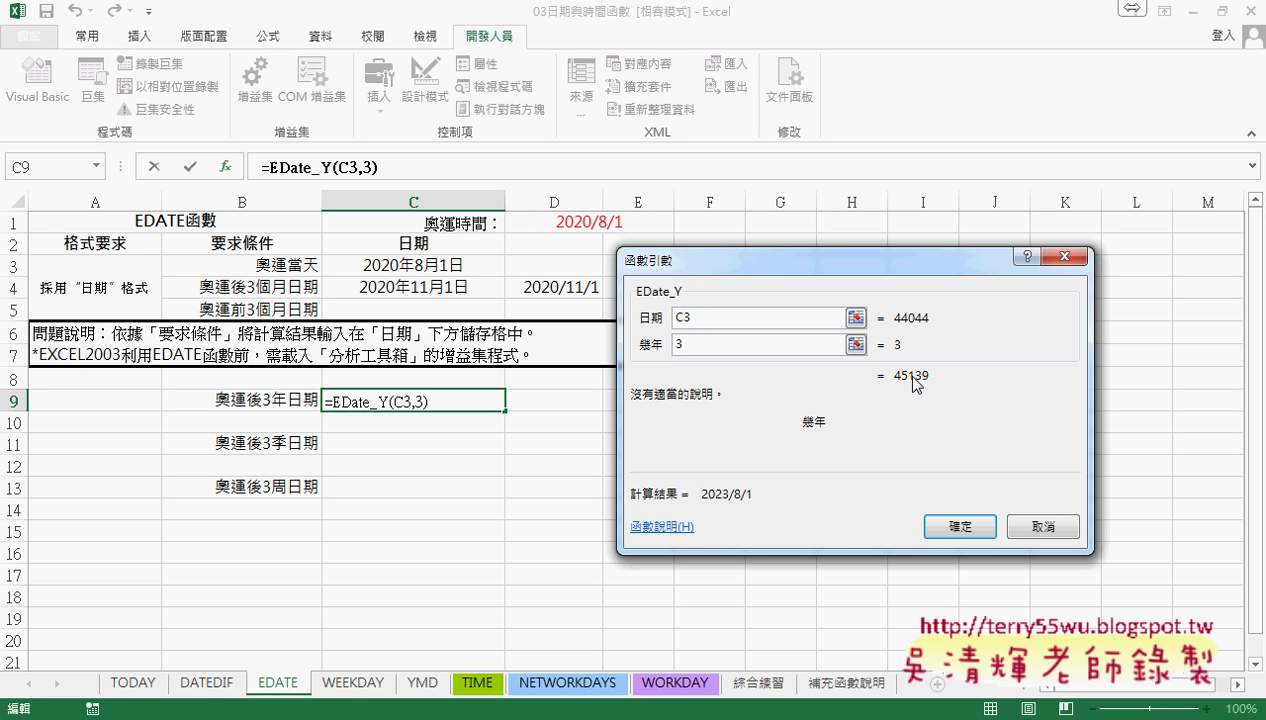
click(962, 521)
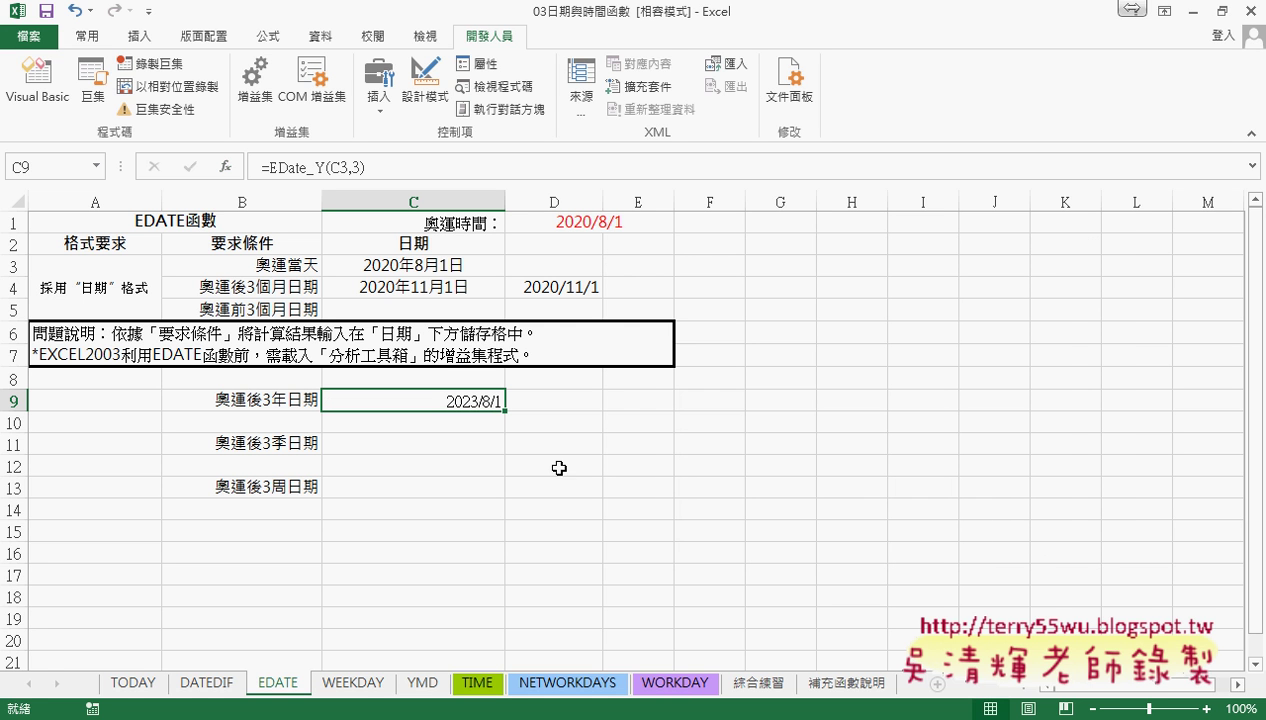
- Format C9 as a date so it shows 2023/8/1
right_click(444, 403)
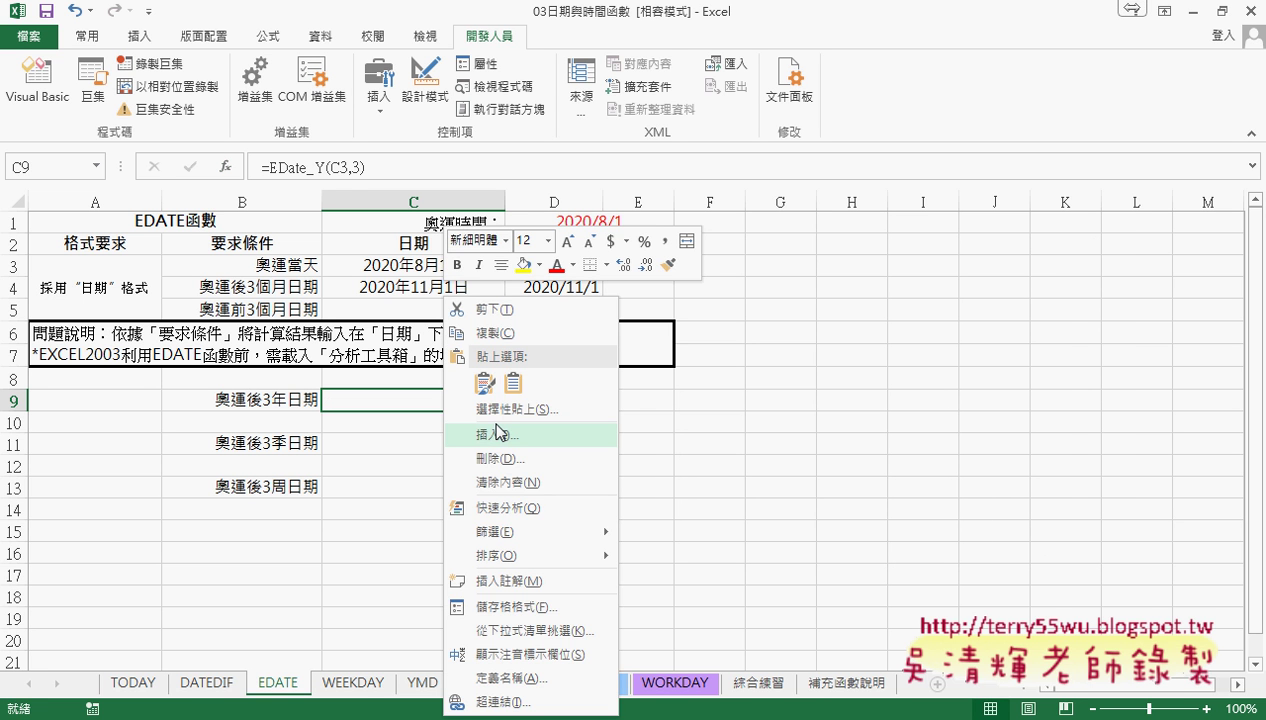
click(556, 606)
click(340, 291)
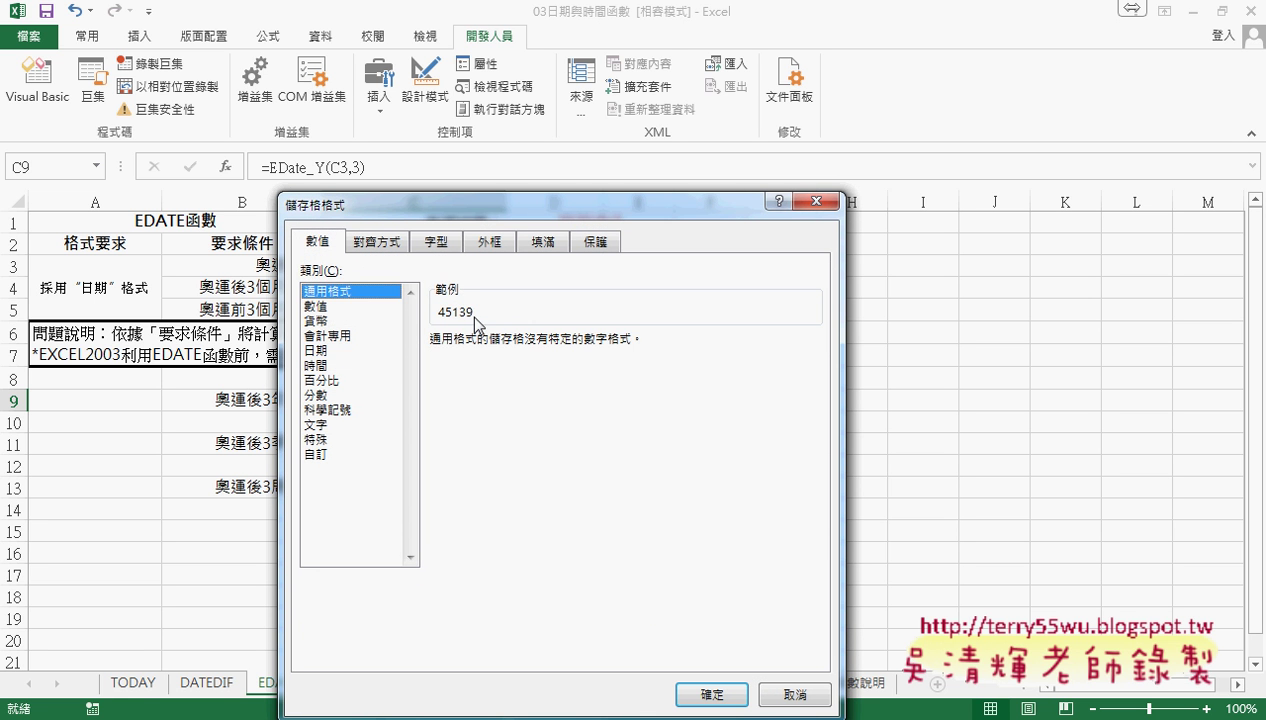
click(322, 350)
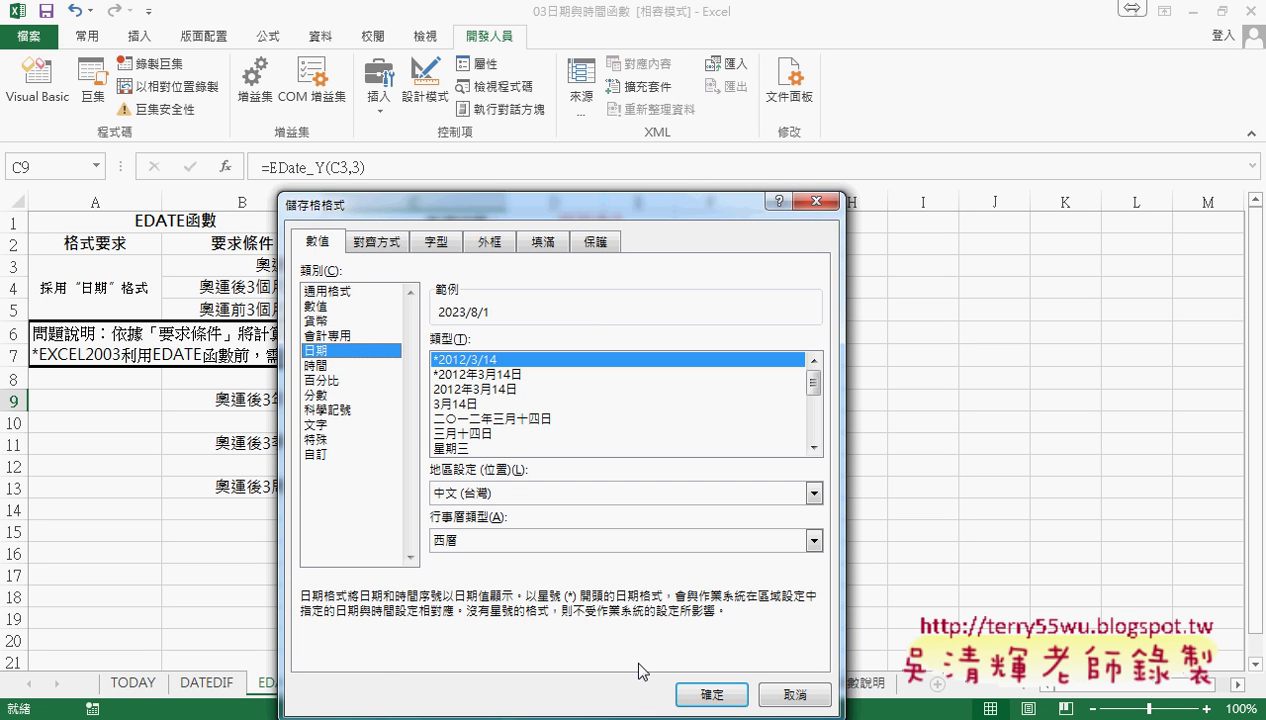
click(710, 693)
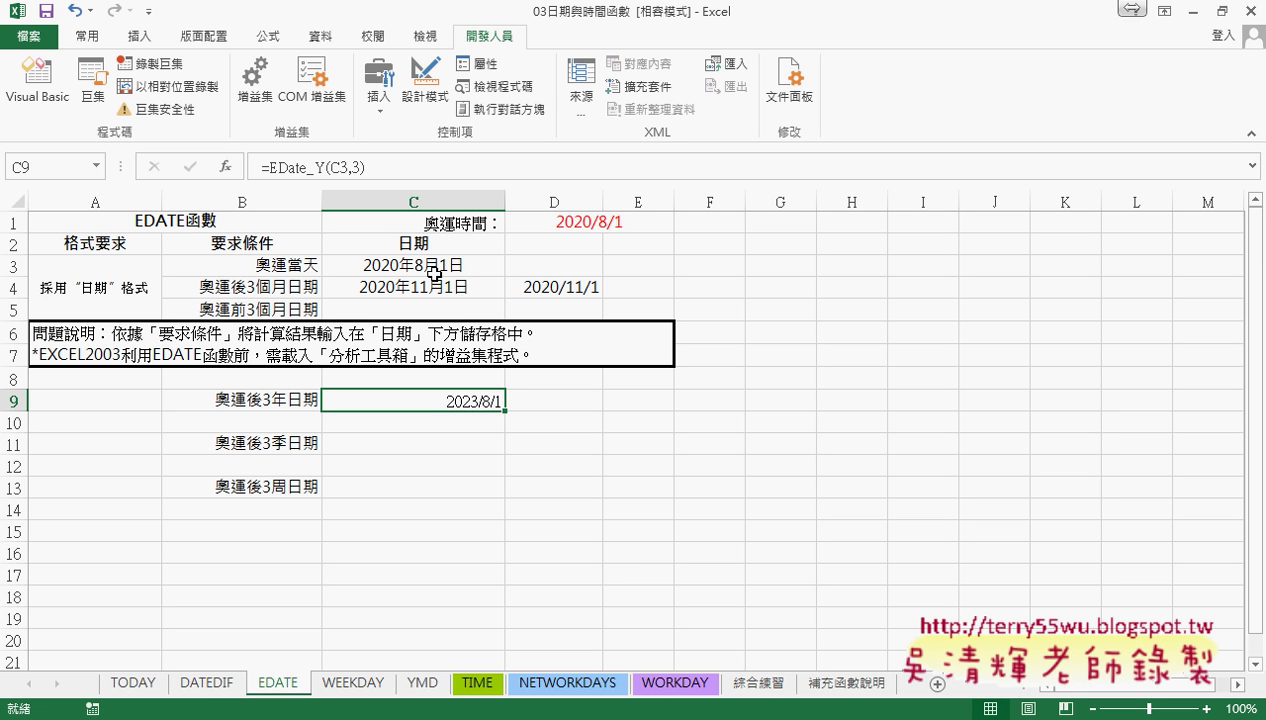
click(456, 440)
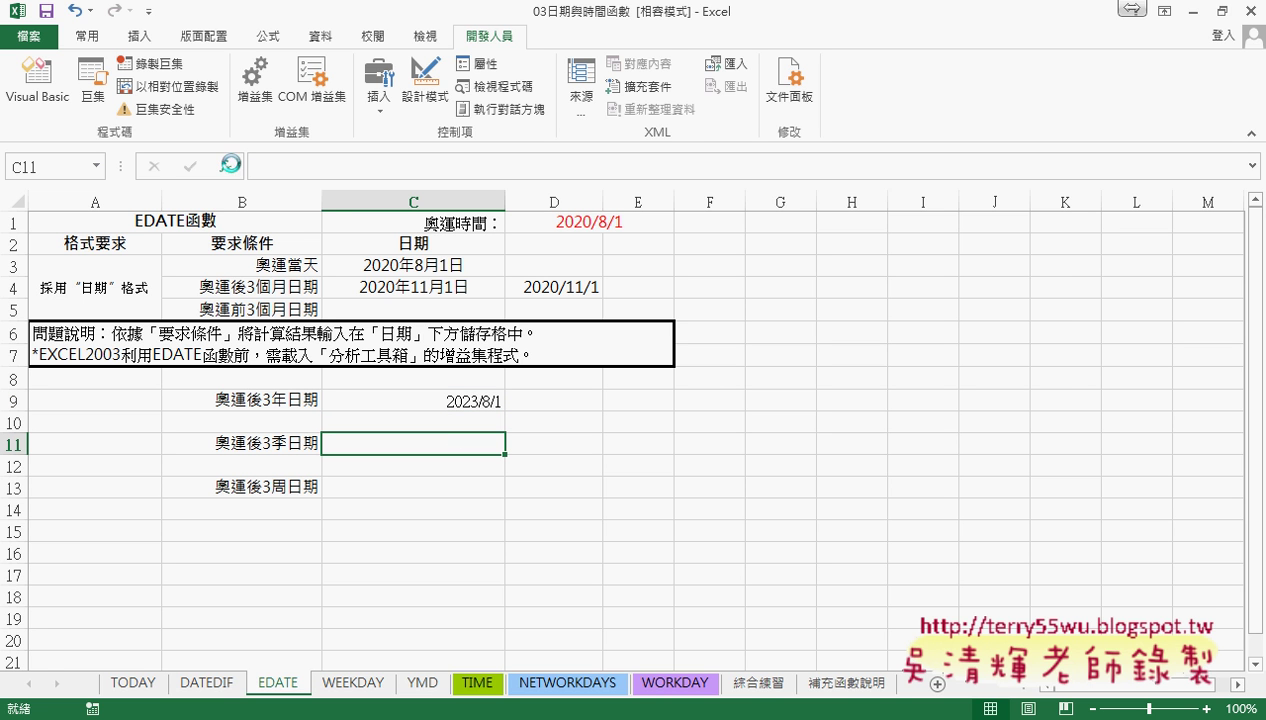
- Insert =EDate_Q(C3,3) in C11 from the user-defined functions
click(225, 166)
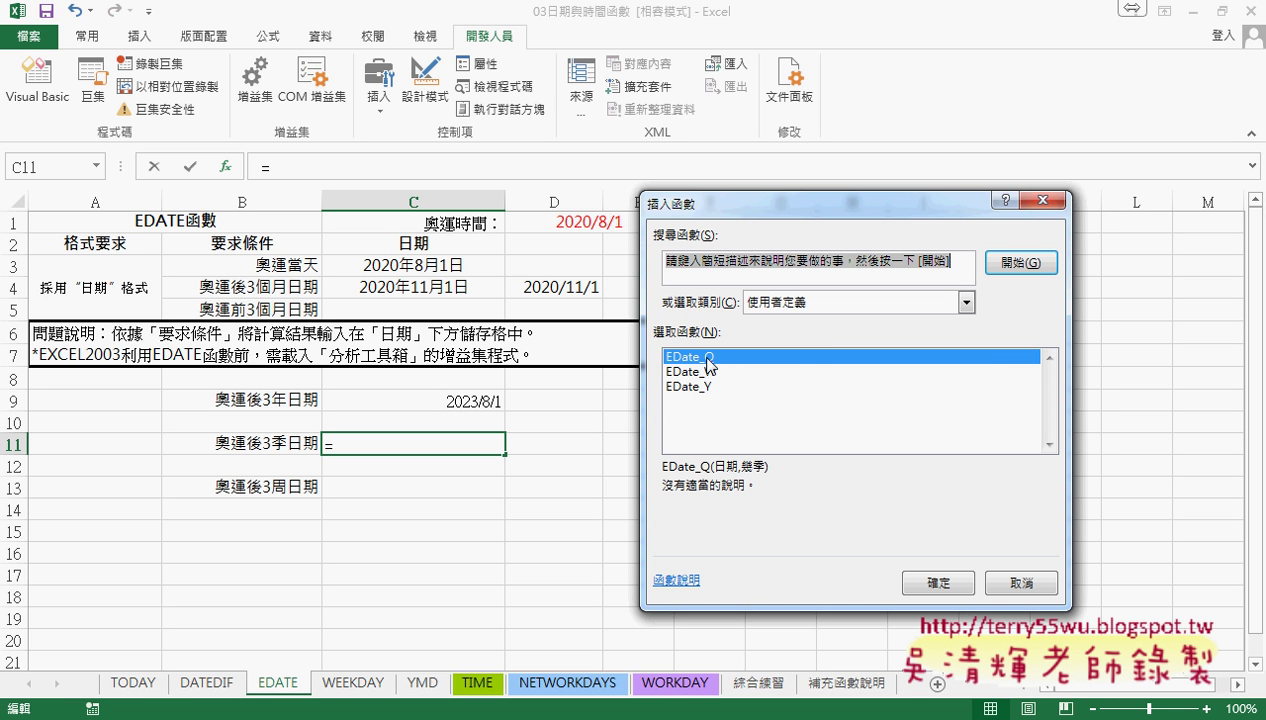
click(938, 582)
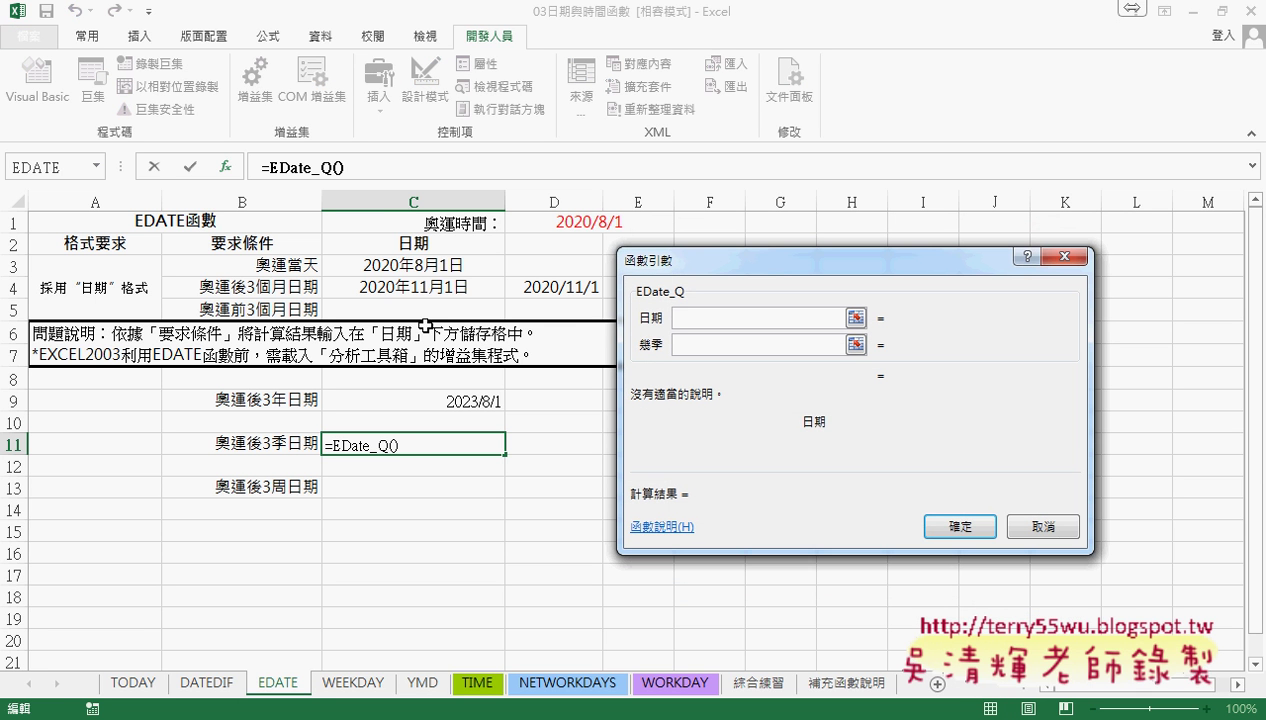
click(420, 266)
click(717, 346)
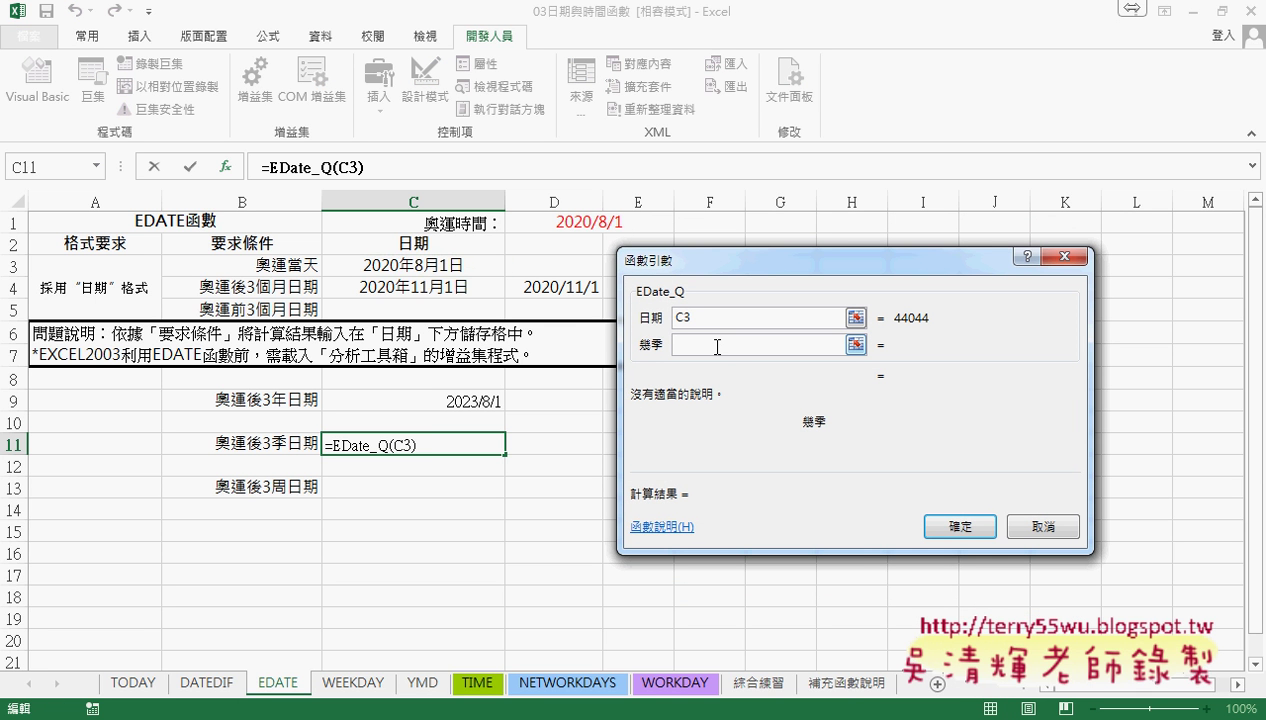
text(3)
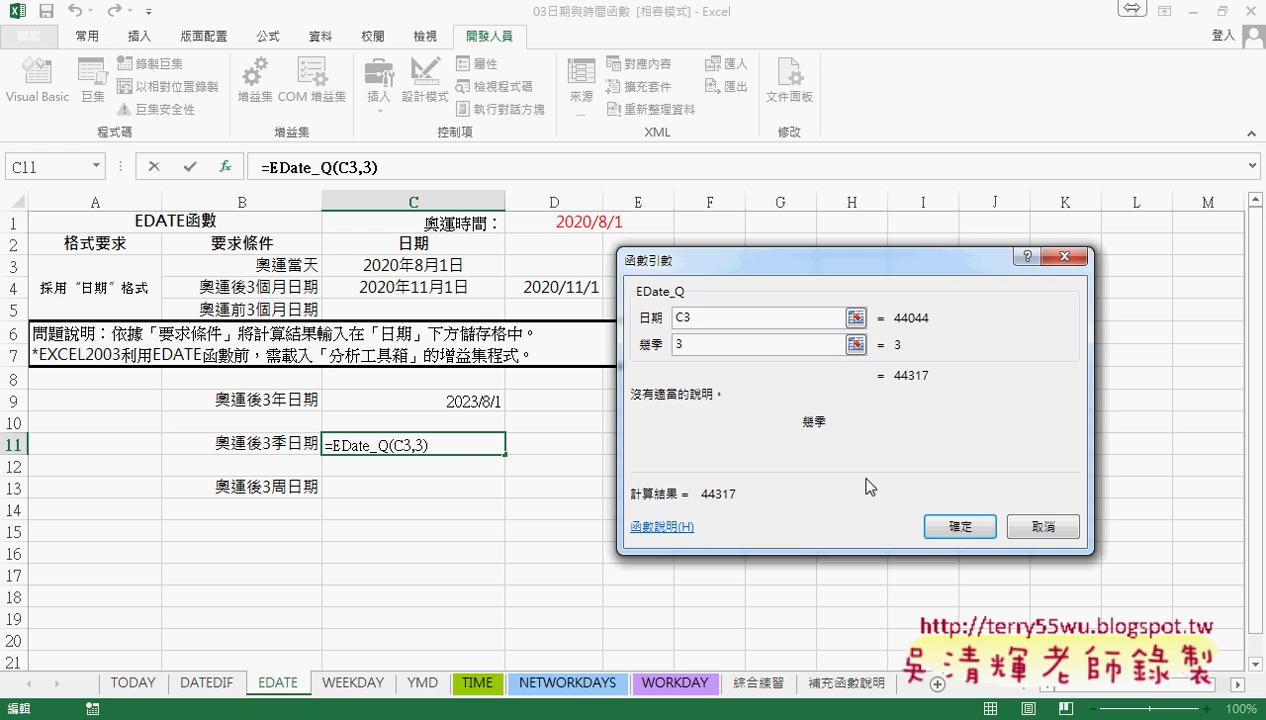
click(958, 525)
- Format C11 as a date so it shows 2021/5/1
right_click(482, 452)
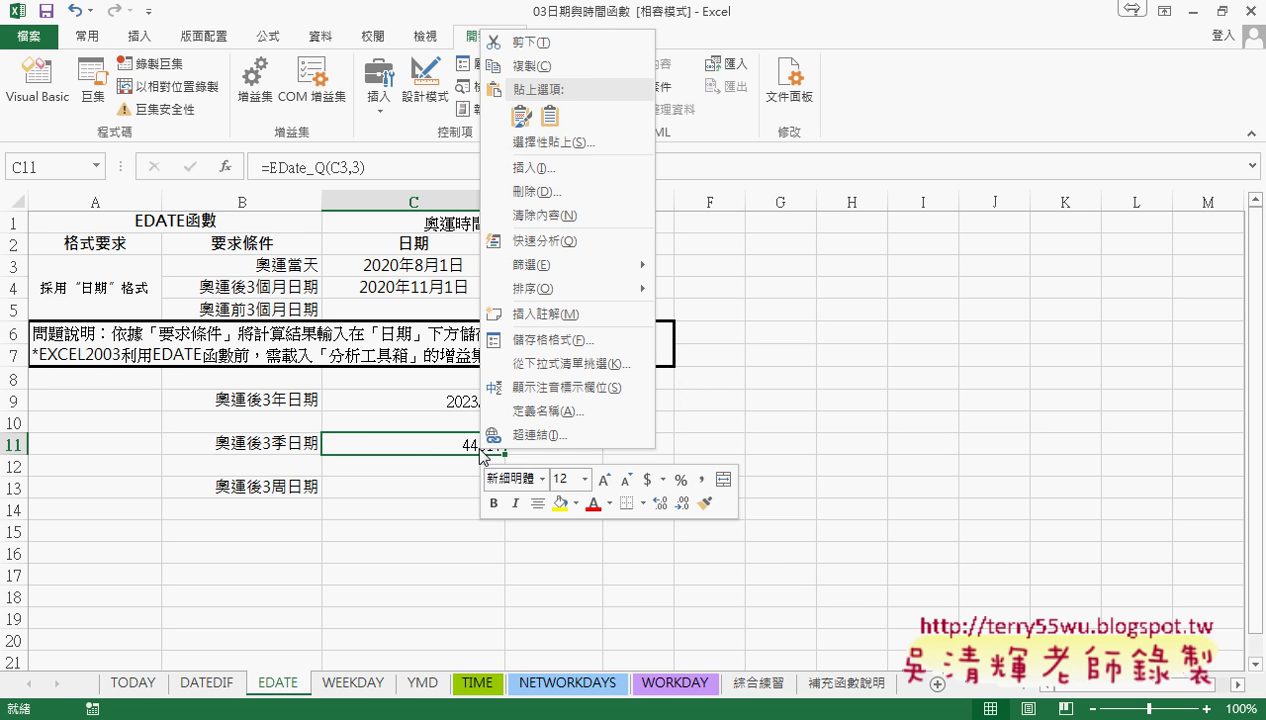
click(552, 340)
click(339, 219)
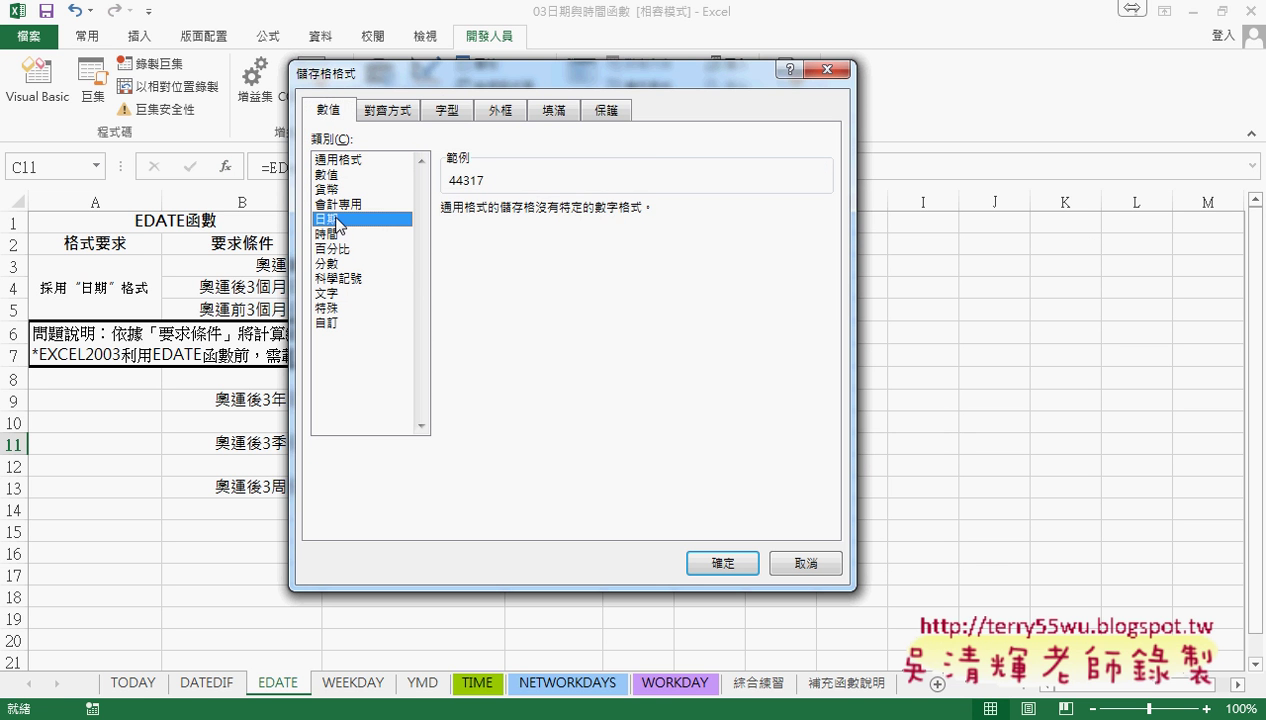
click(722, 563)
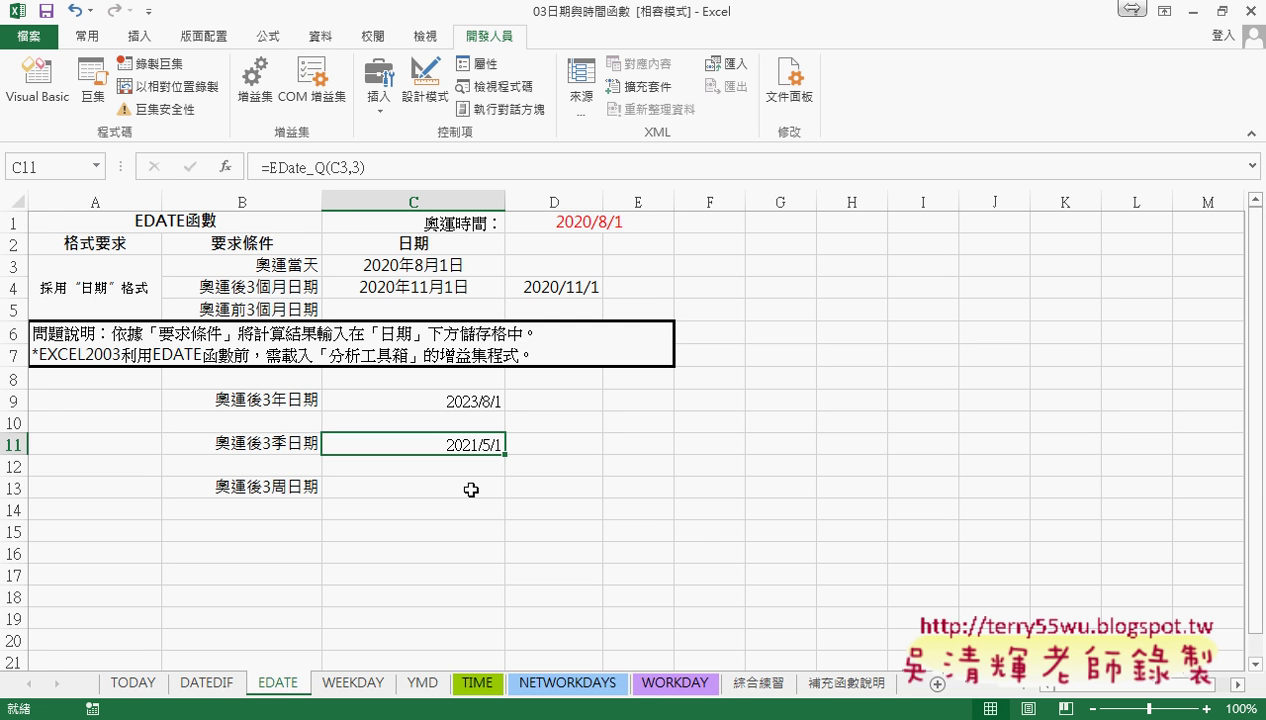
- Apply a Date number format to cell C13
click(471, 489)
right_click(471, 489)
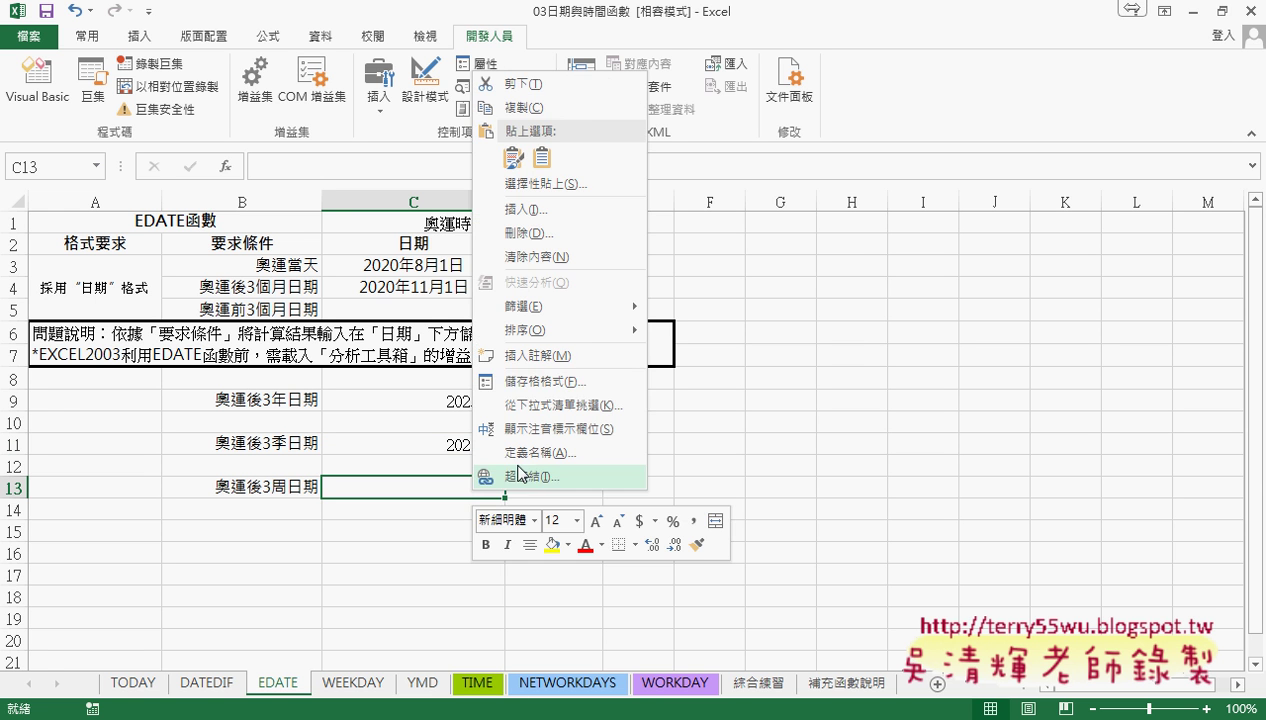
click(610, 380)
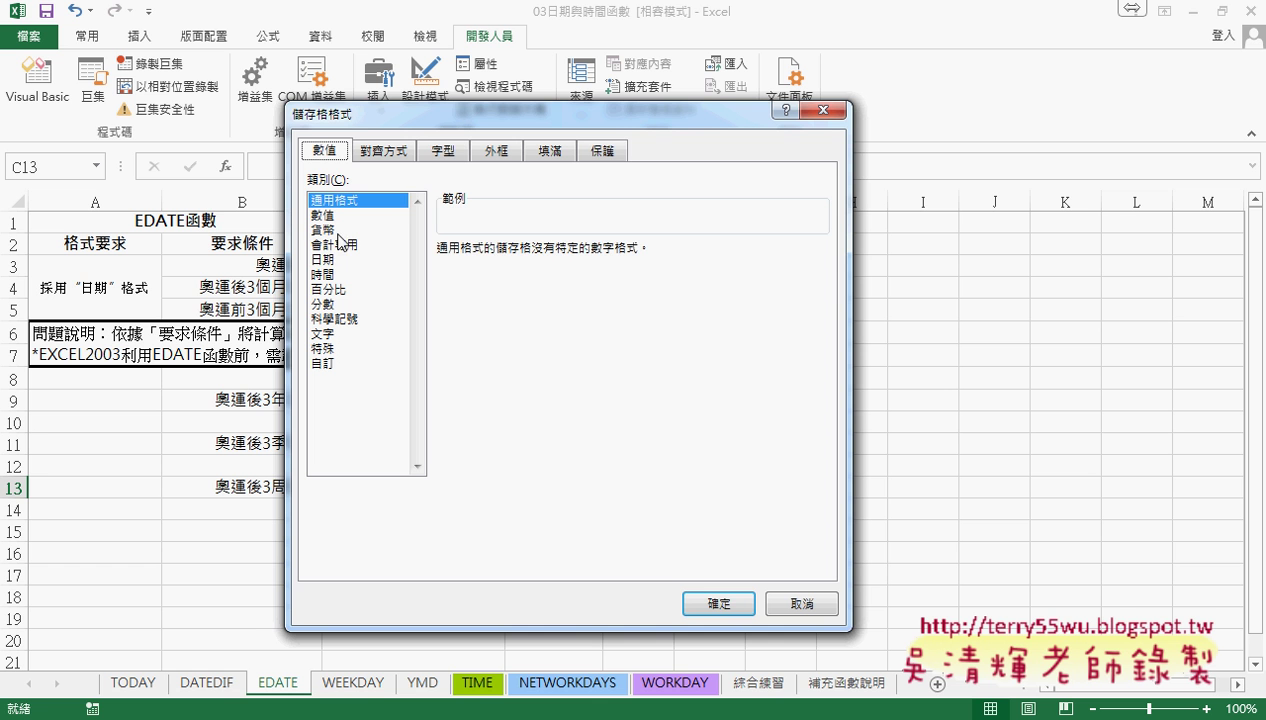
click(338, 259)
click(712, 603)
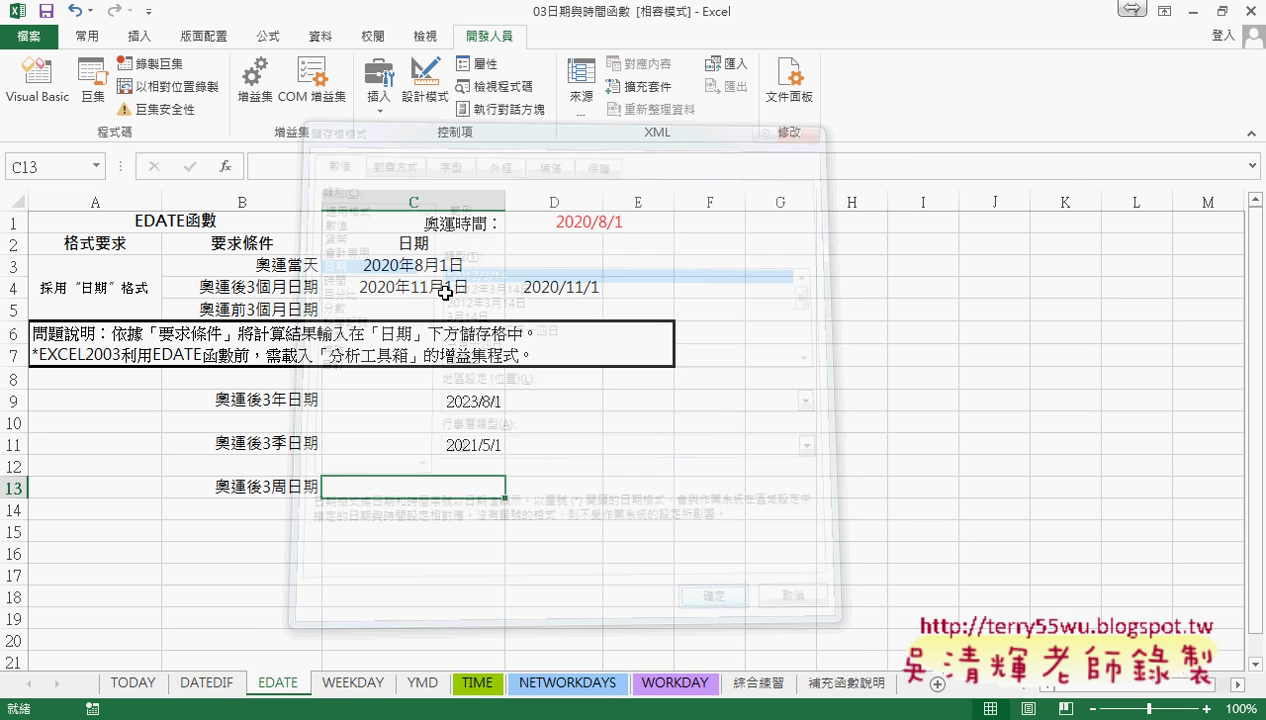
- Enter =EDate_W(C3,3) in C13 via Insert Function, giving 2020/8/22
click(225, 166)
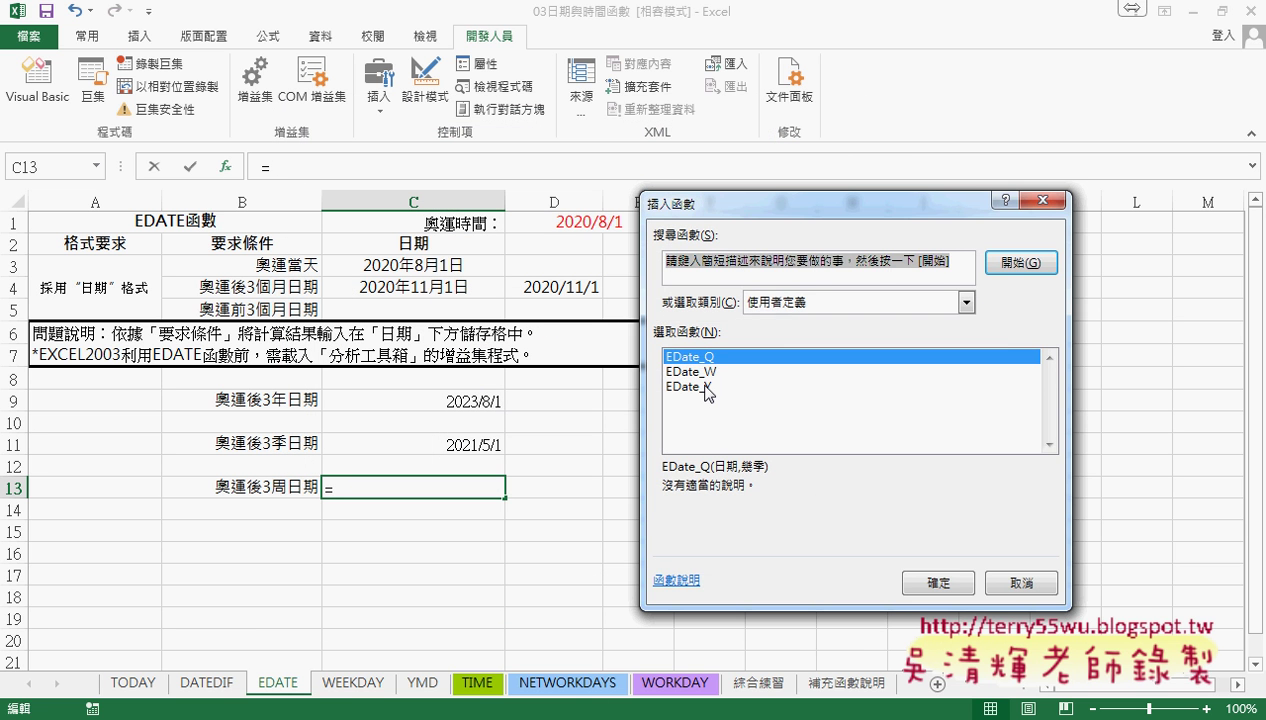
click(716, 373)
click(938, 583)
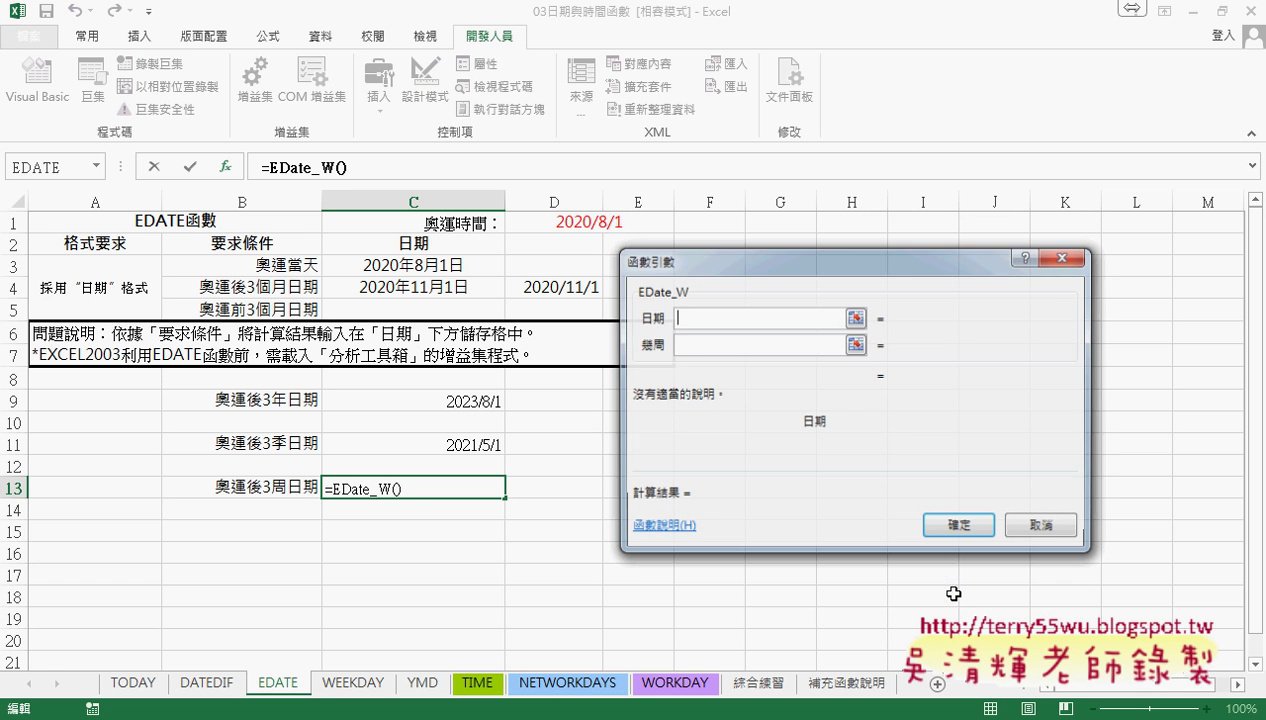
click(425, 265)
click(688, 342)
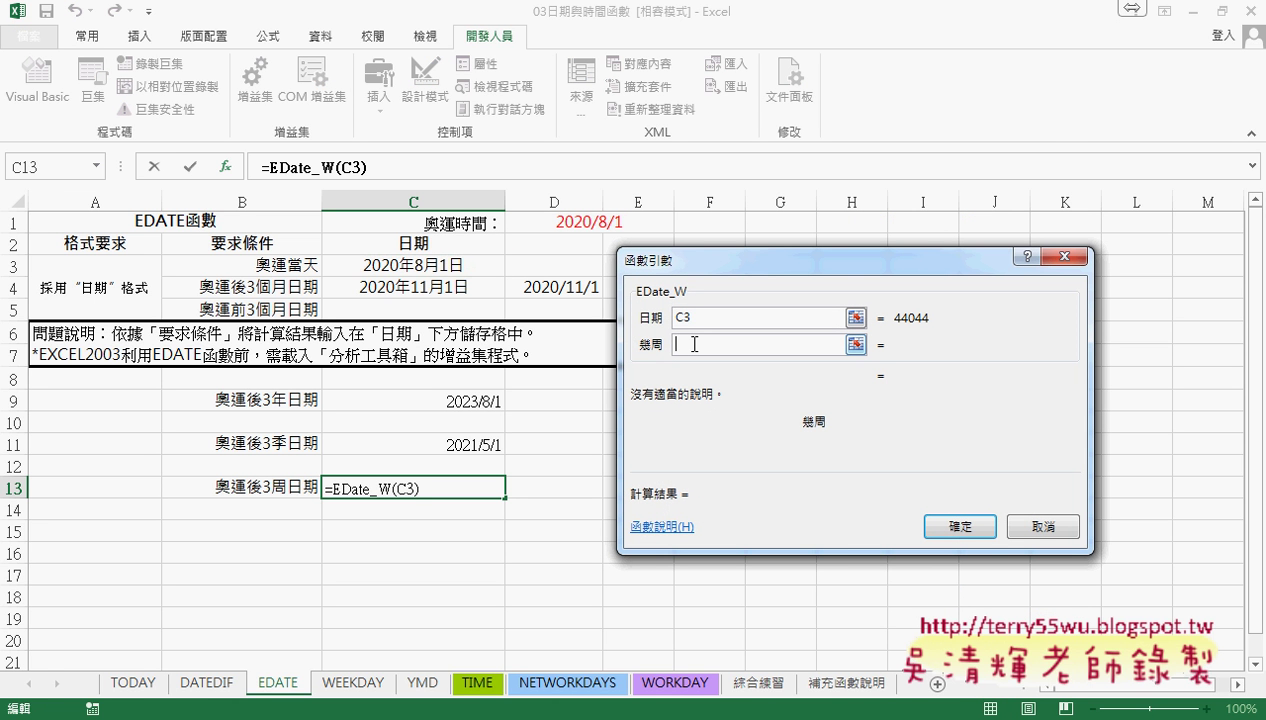
text(3)
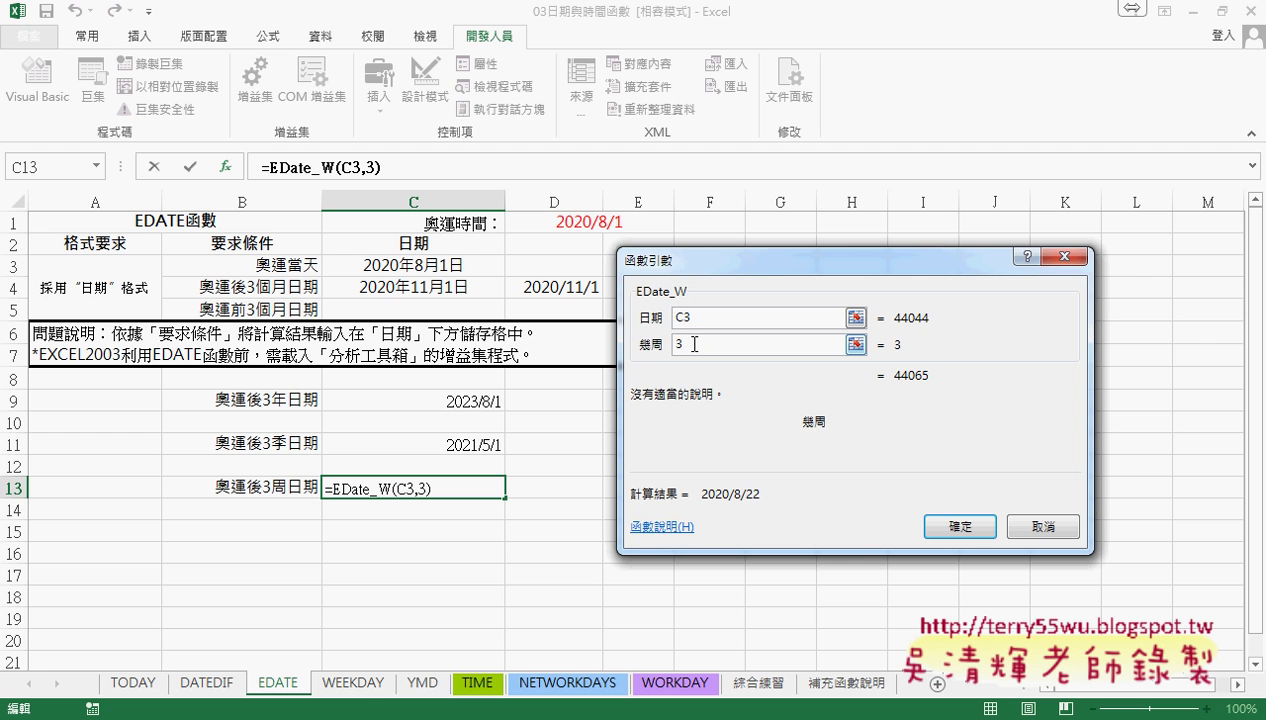
click(959, 526)
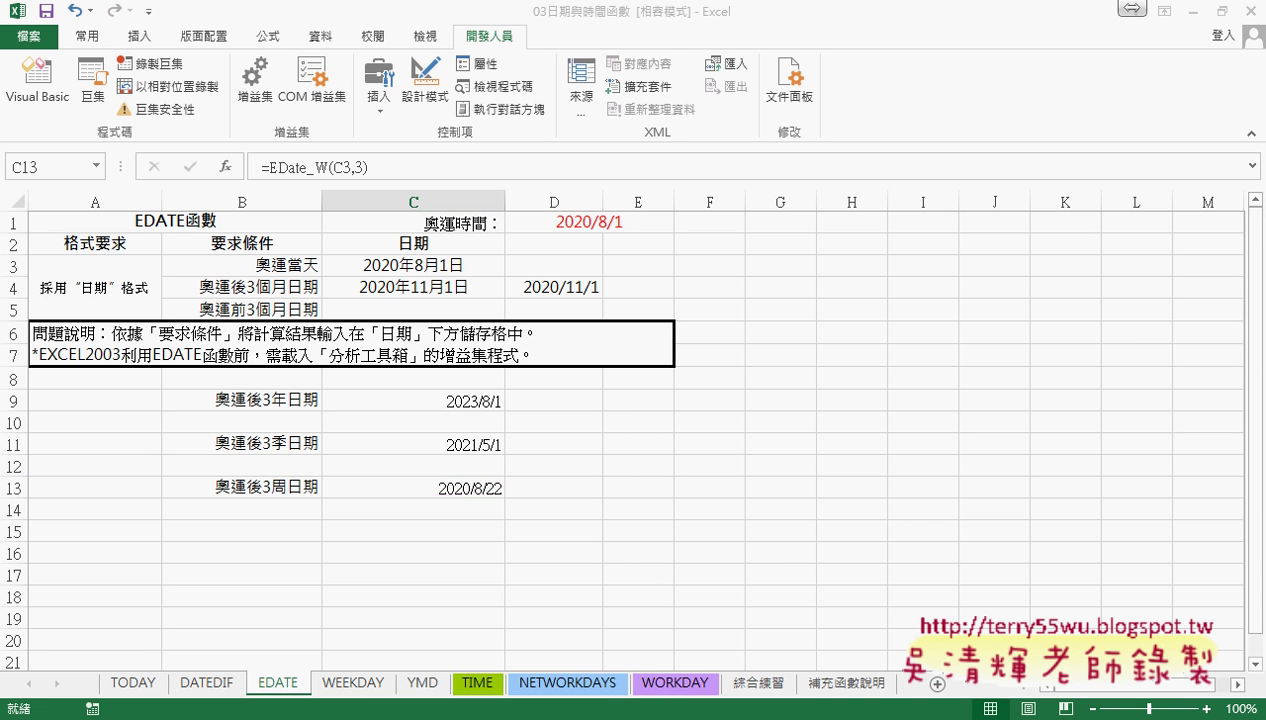
- Select results C9:C13, set the VBA editor aside, and bring up 程式碼.docx in Chrome
drag(492, 405, 489, 489)
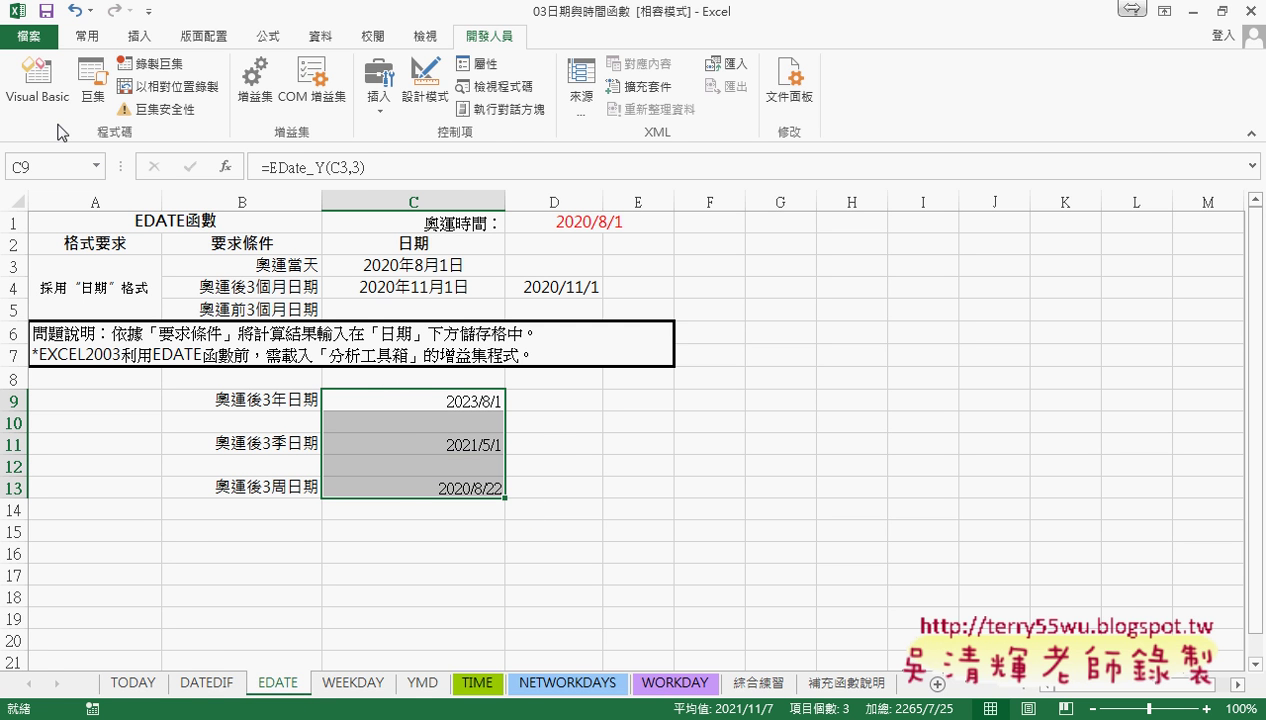
click(60, 88)
drag(607, 78, 998, 48)
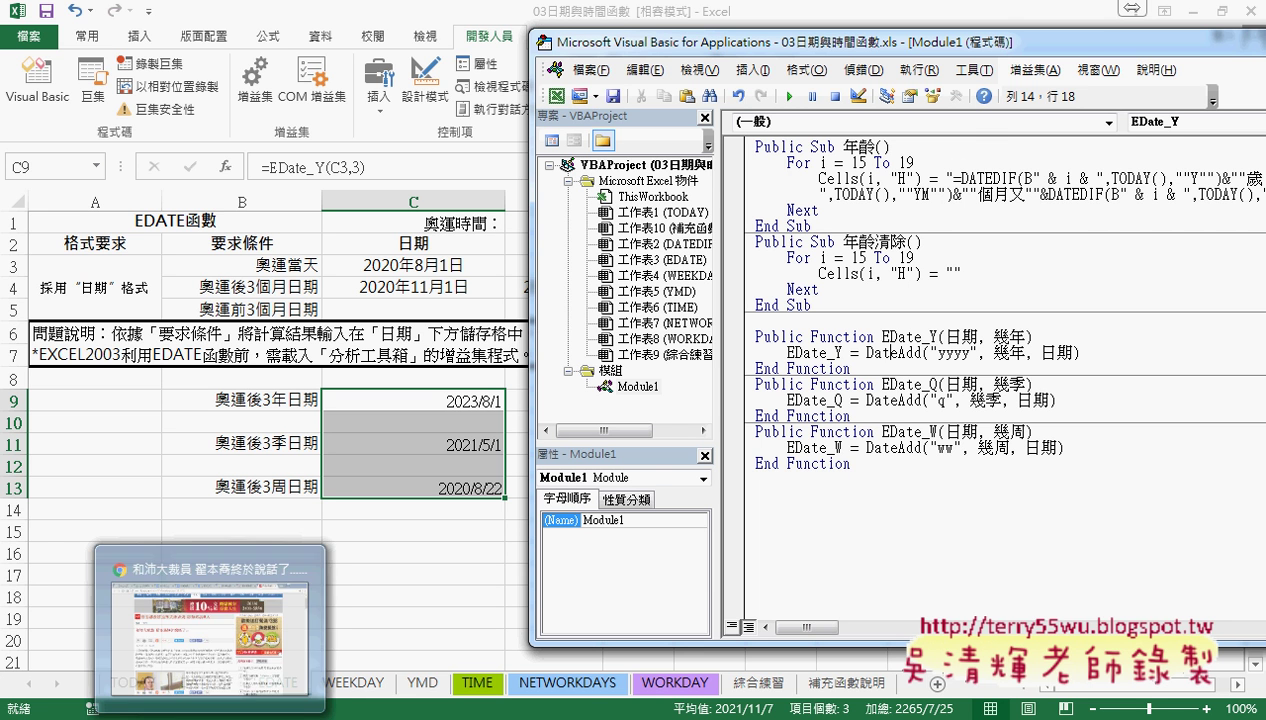
click(210, 630)
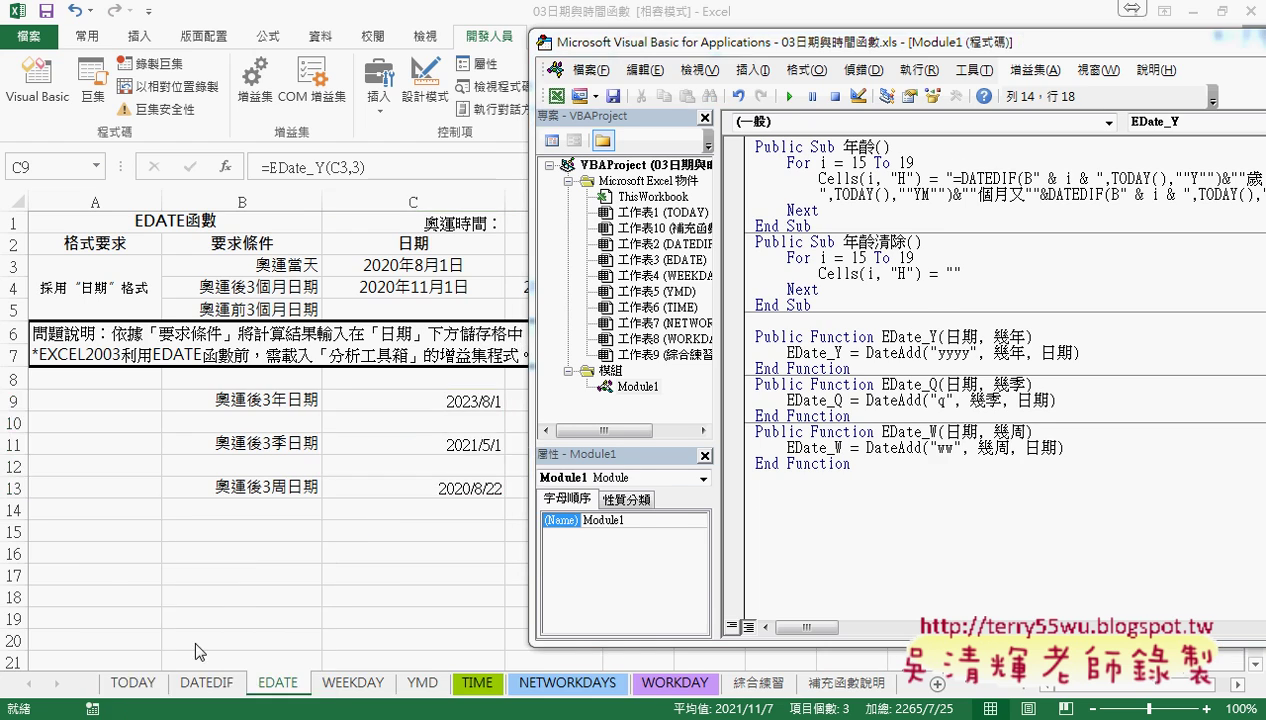
click(370, 12)
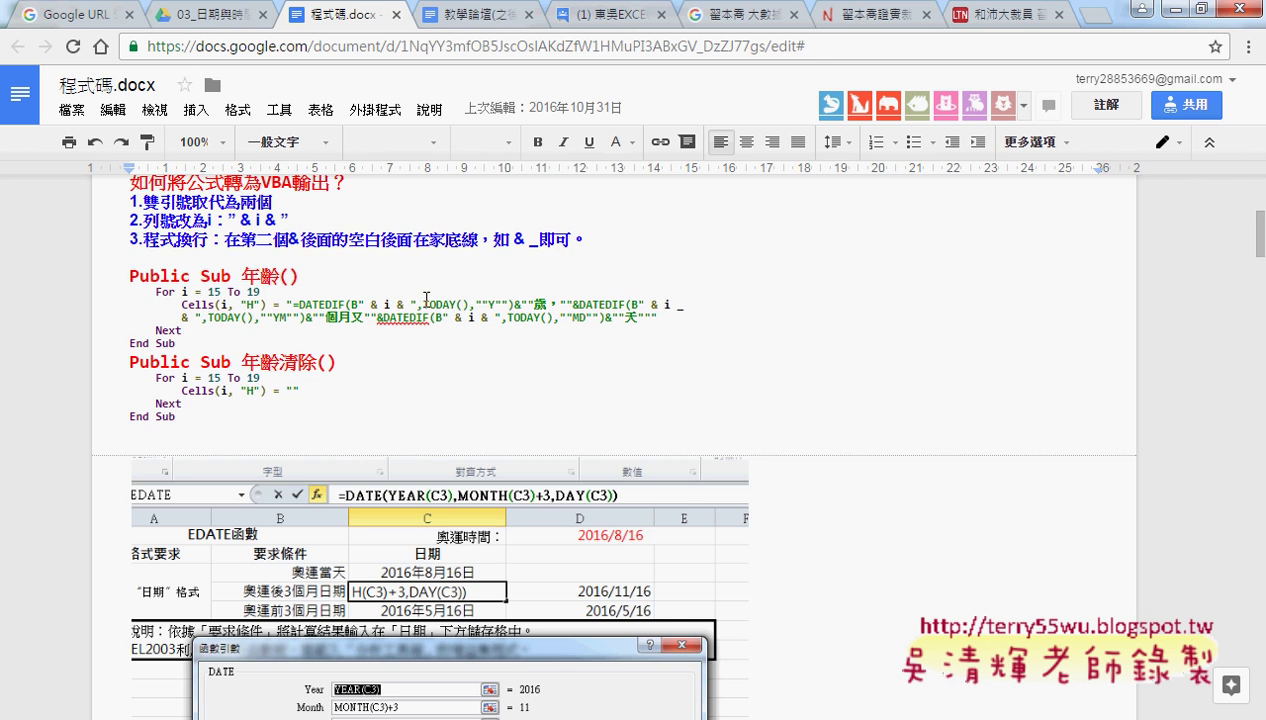
- Scroll to the EDate function code, highlight DateAdd, and return to the VBA editor
scroll(479, 305, down, 5)
scroll(757, 316, down, 5)
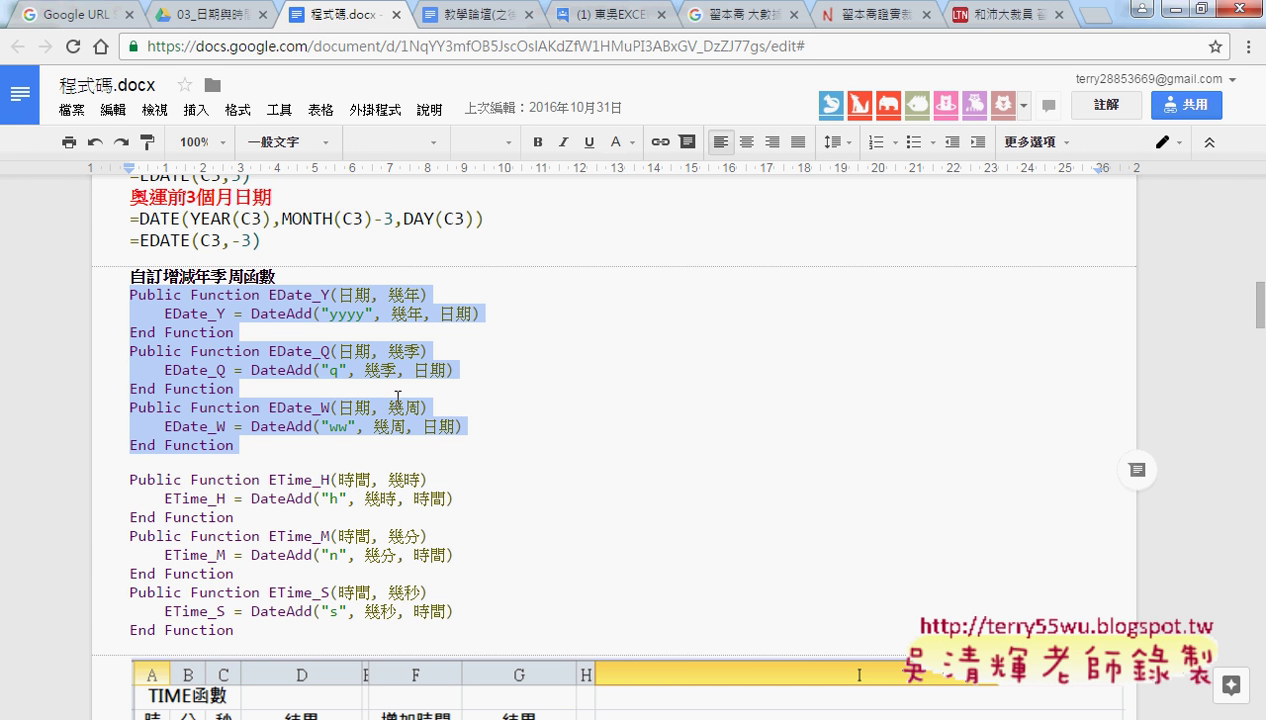
click(249, 313)
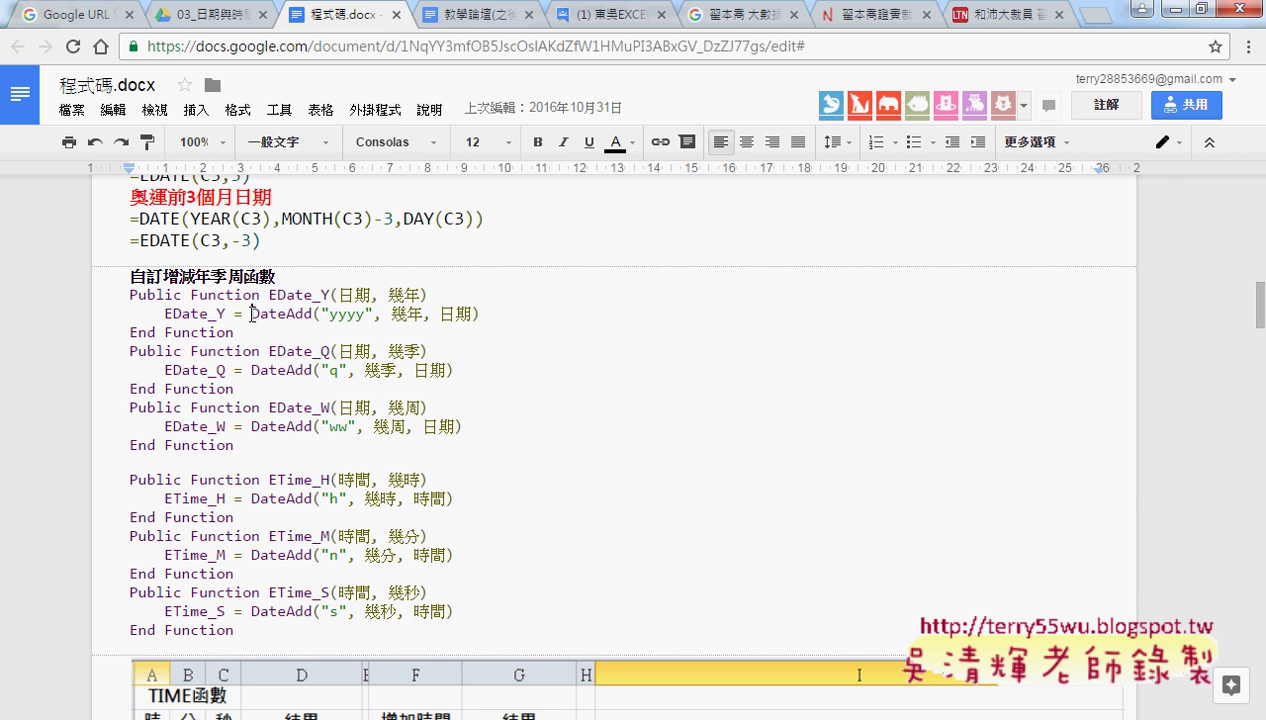
drag(249, 313, 313, 314)
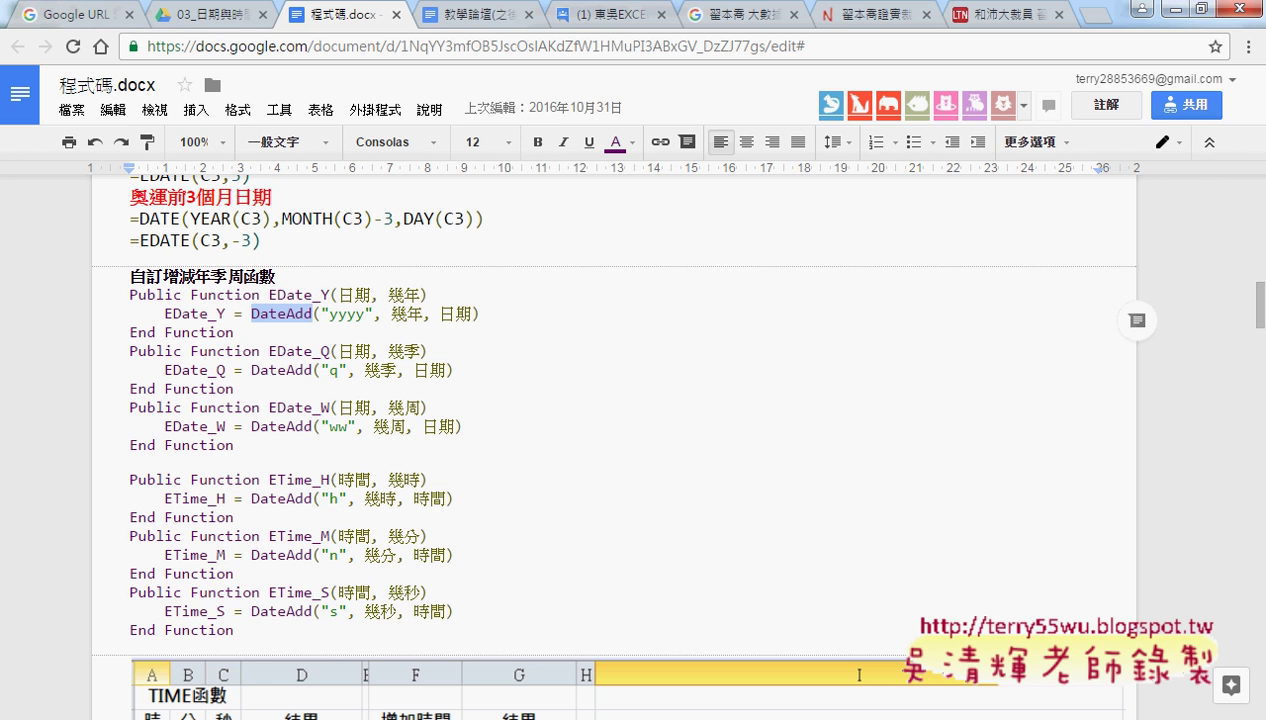
click(426, 655)
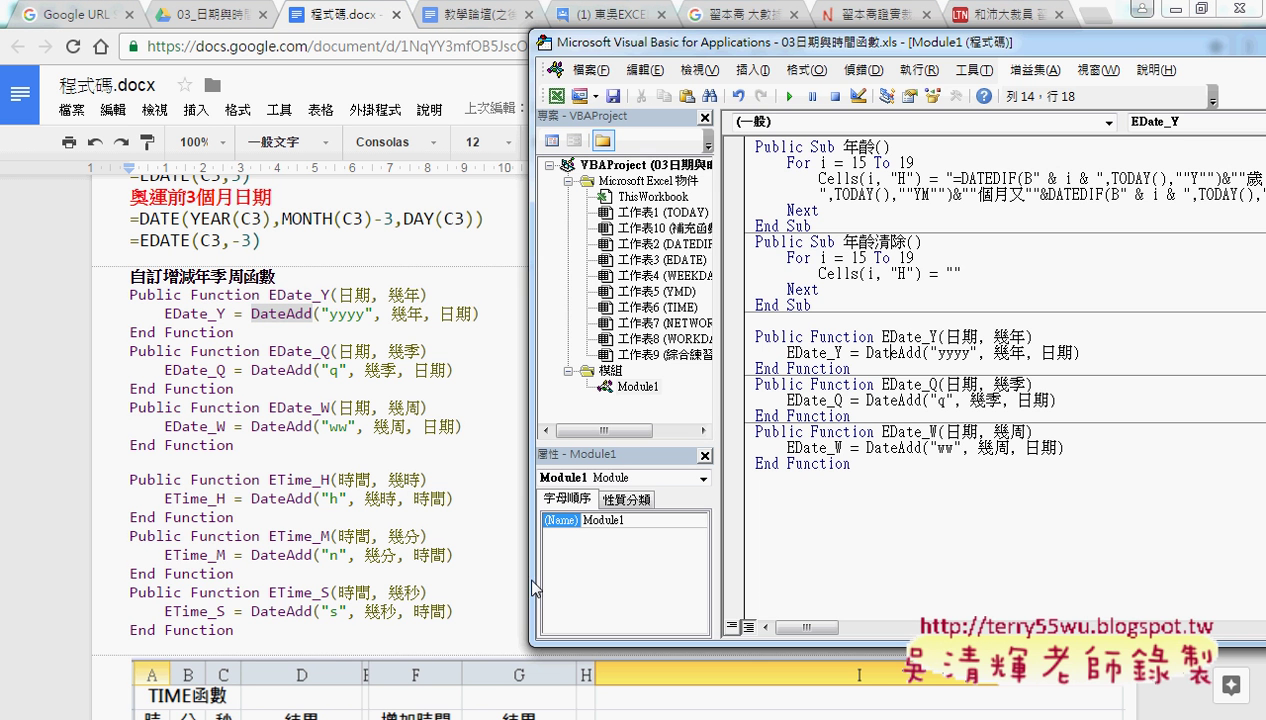
- Browse vba.d suggestions after 'EDate_Y =', remove them, and press F1 for DateAdd help
click(860, 352)
text(vba)
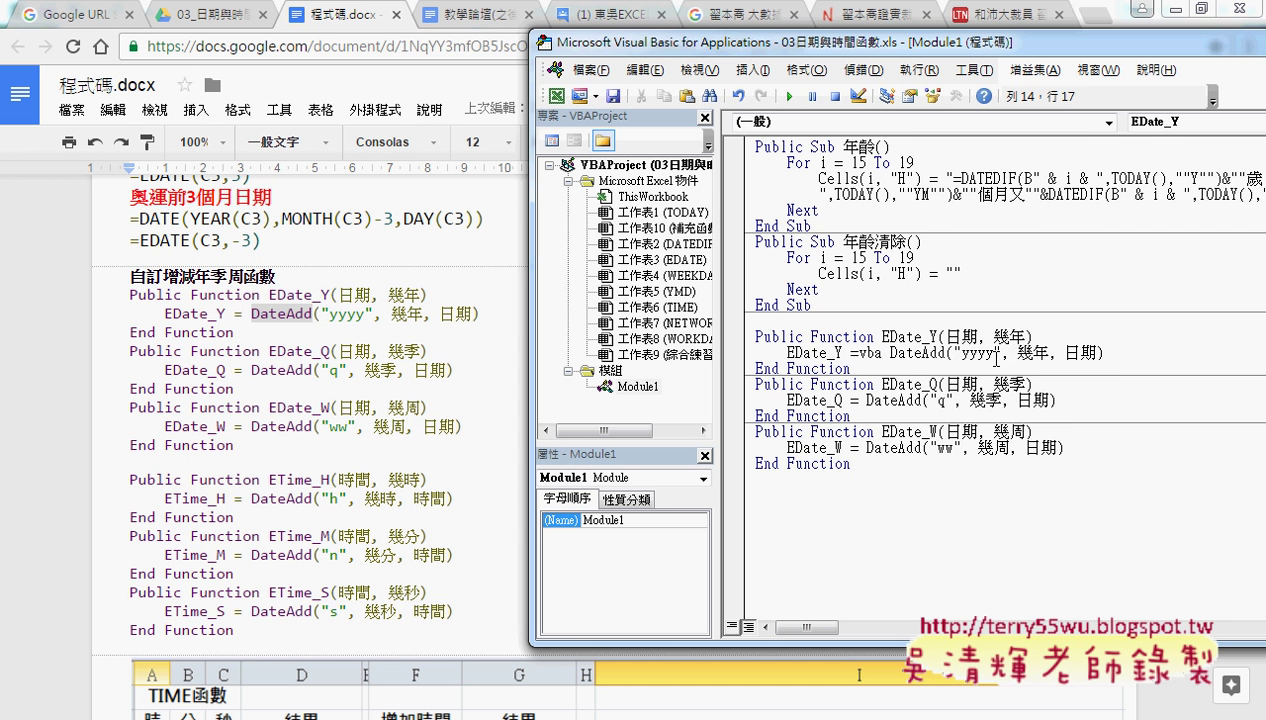
text(.)
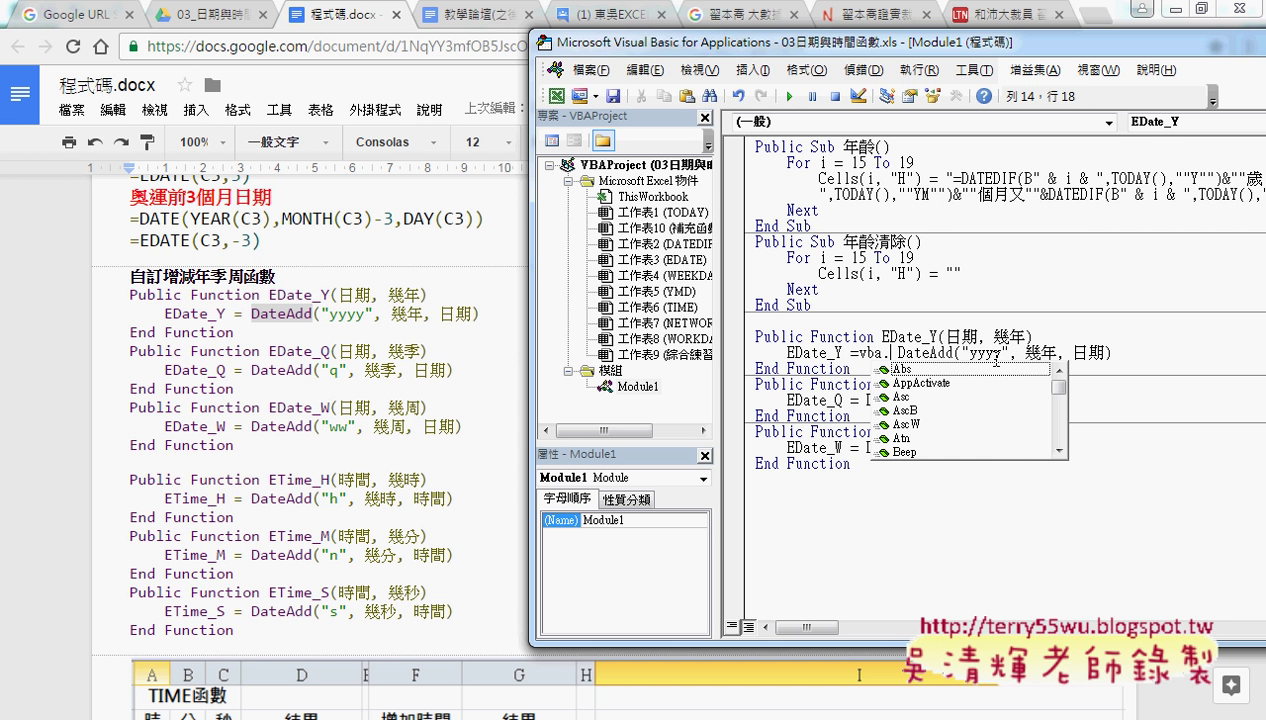
text(d)
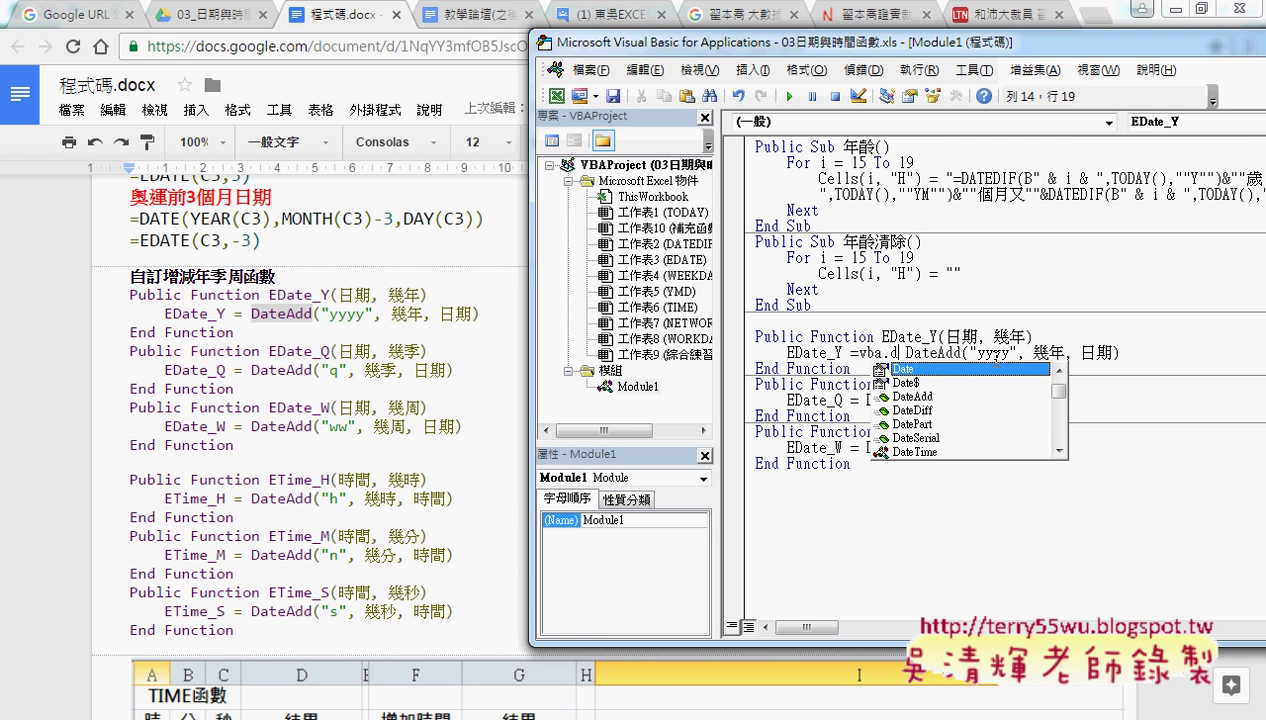
key(Down)
key(Down)
key(Down)
key(Down)
key(Down)
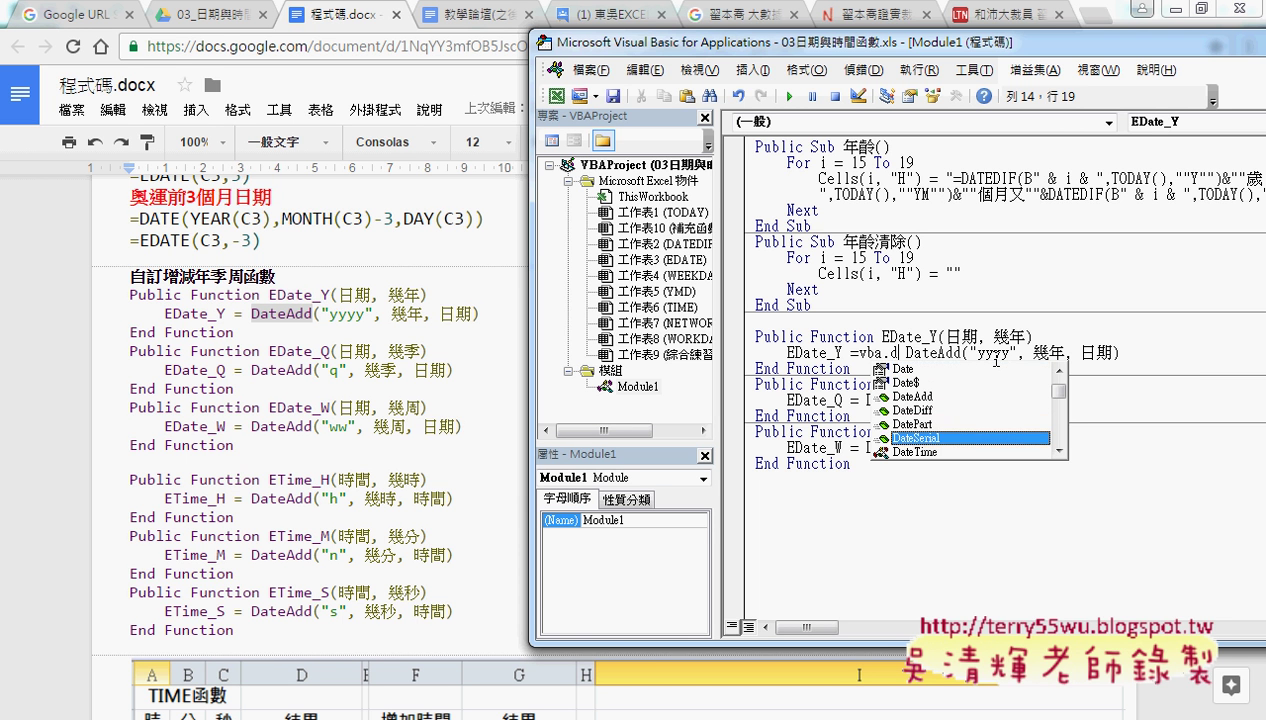
key(Down)
key(Down)
key(Down)
key(Down)
key(Up)
key(Up)
key(Up)
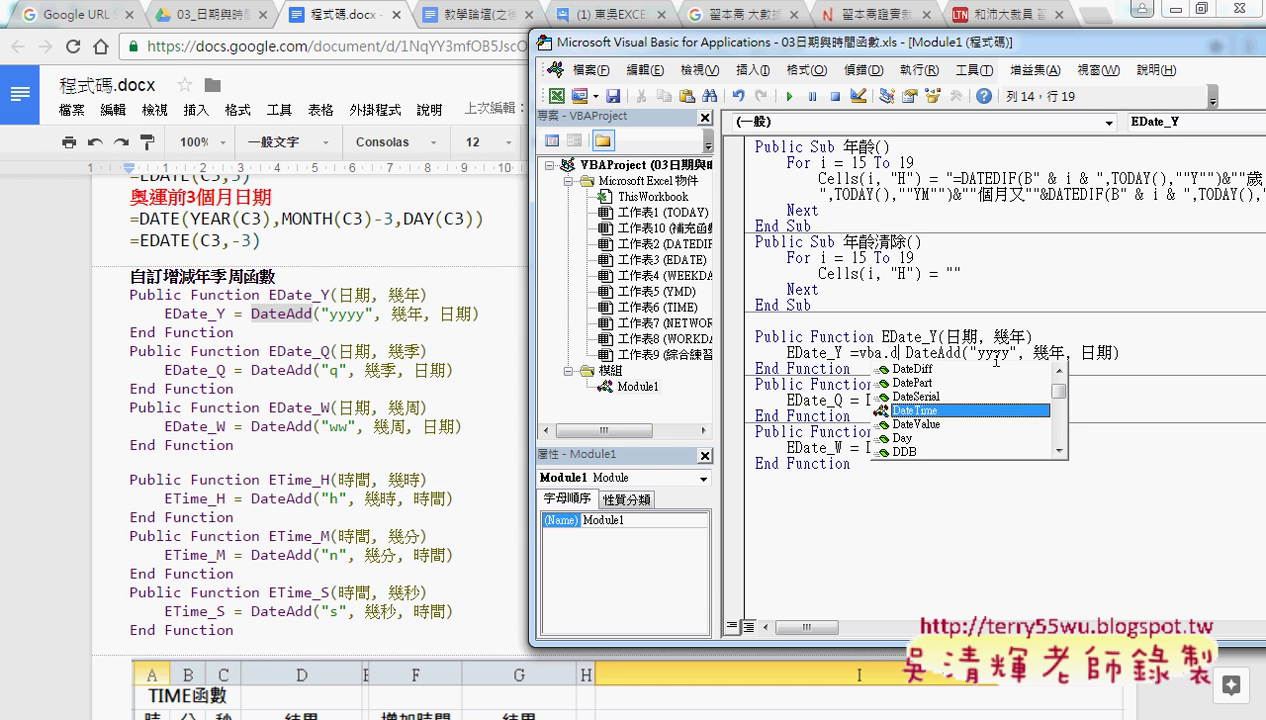
key(Up)
key(Up)
key(Up)
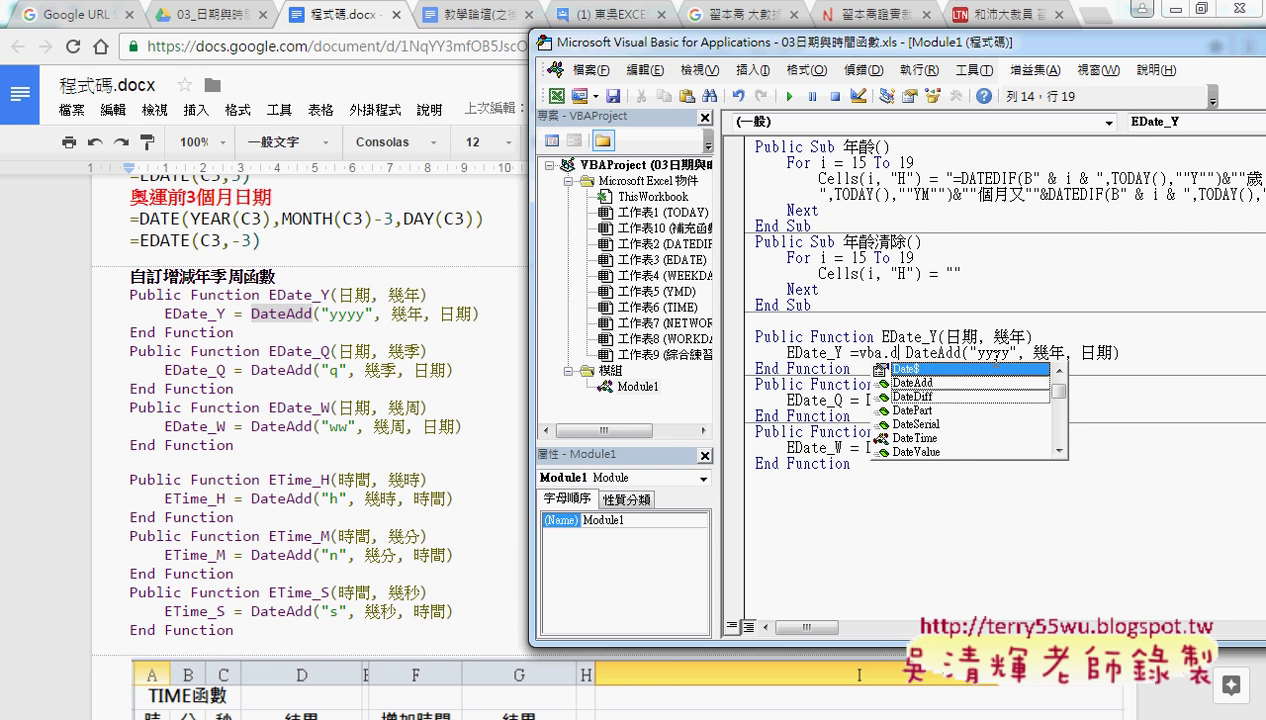
key(Down)
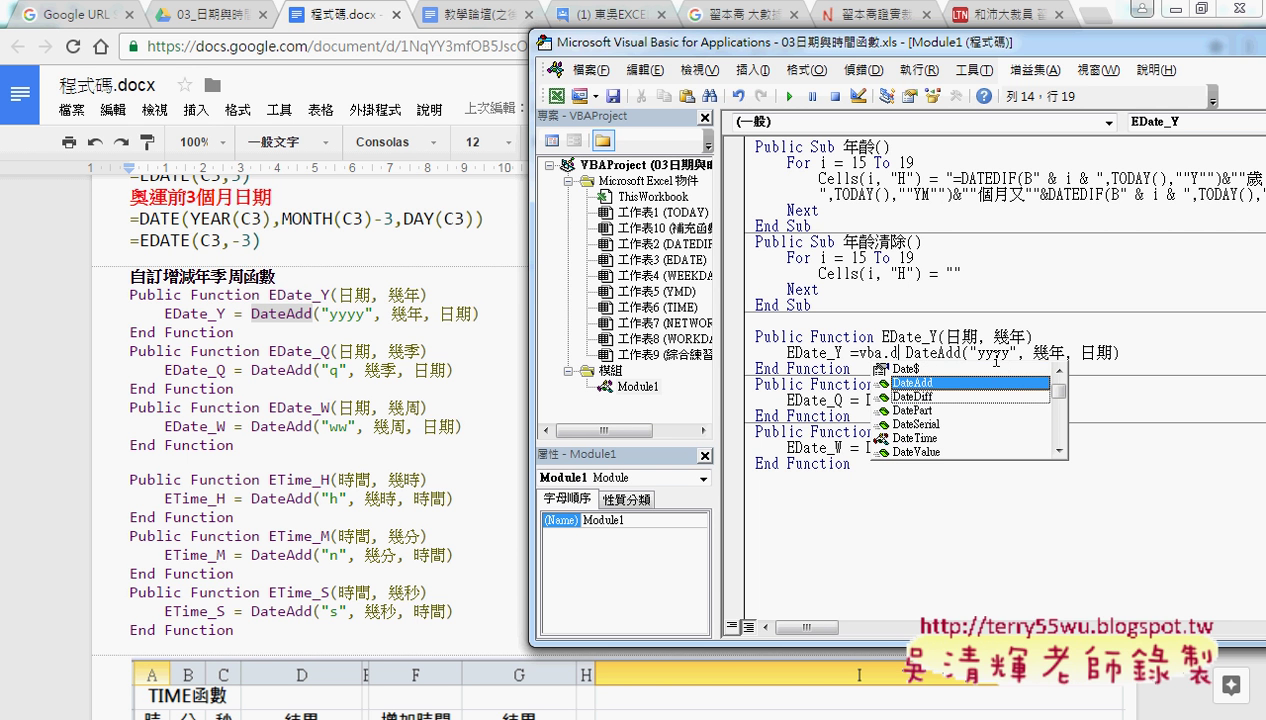
key(BackSpace)
key(BackSpace)
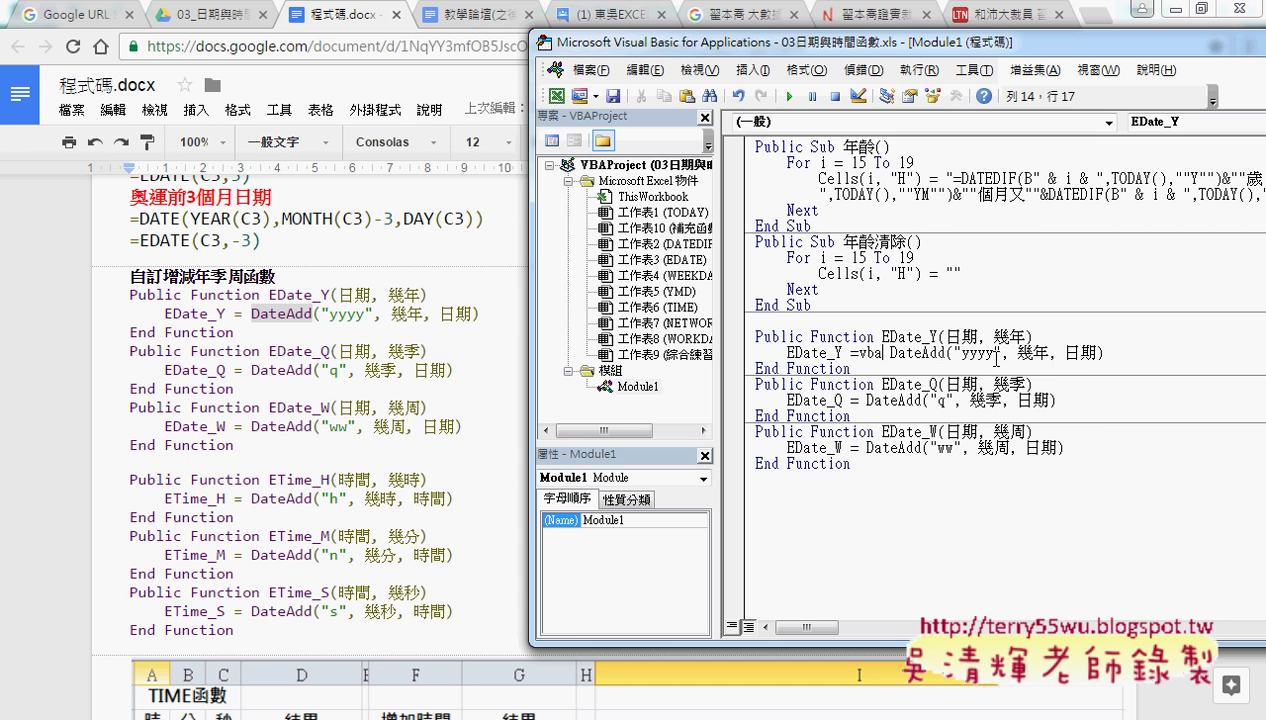
key(BackSpace)
key(BackSpace)
key(BackSpace)
key(Right)
key(Right)
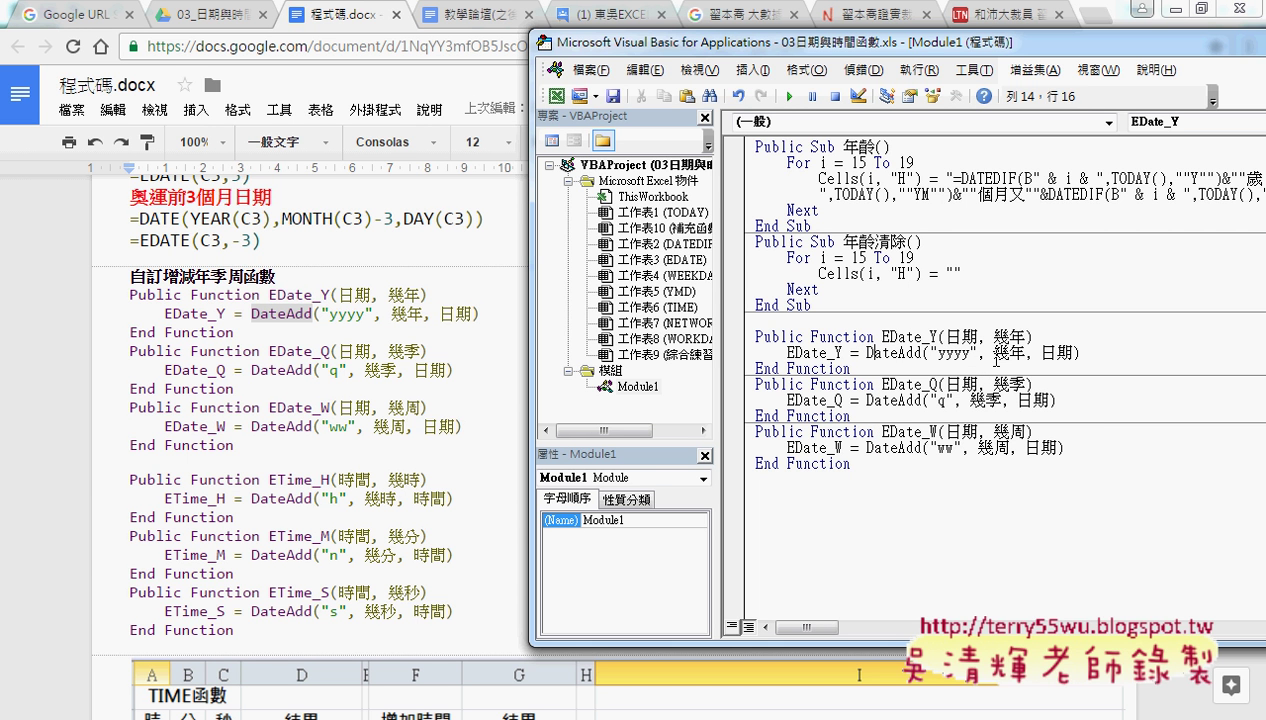
key(F1)
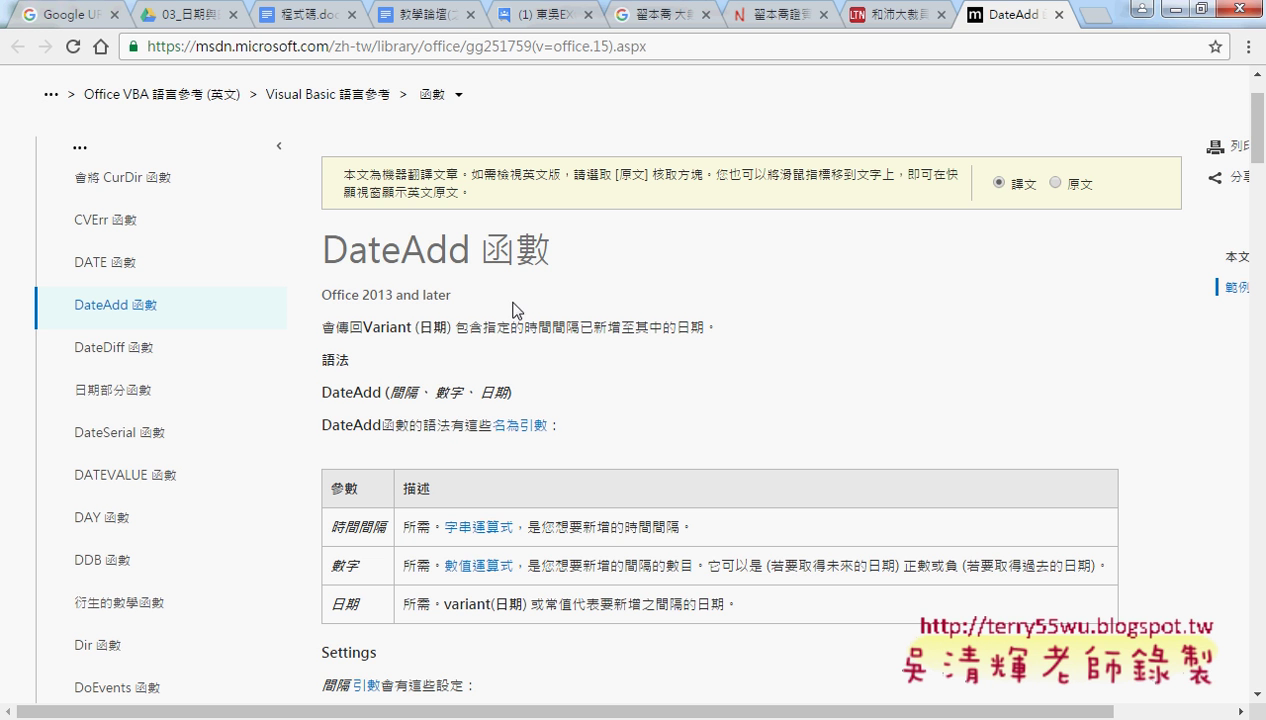
- Highlight the DateAdd 函數 page title and the syntax line's arguments
drag(540, 258, 326, 250)
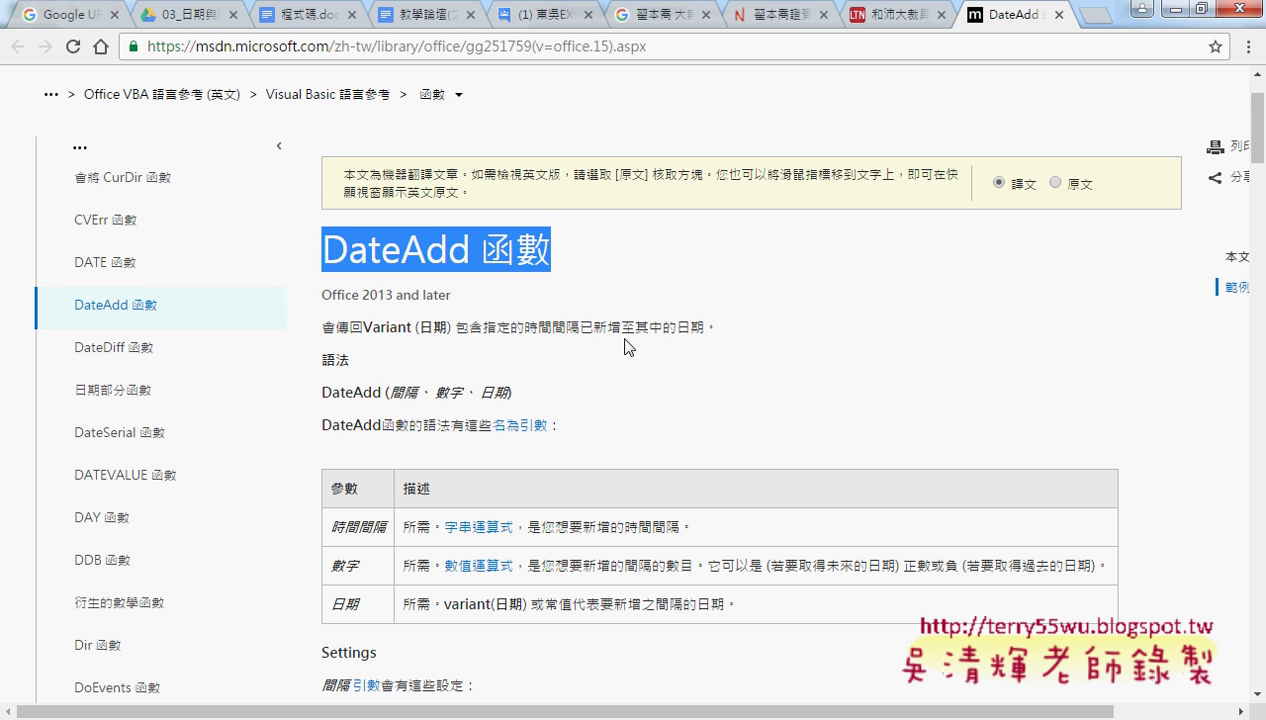
scroll(620, 340, down, 1)
scroll(590, 314, up, 1)
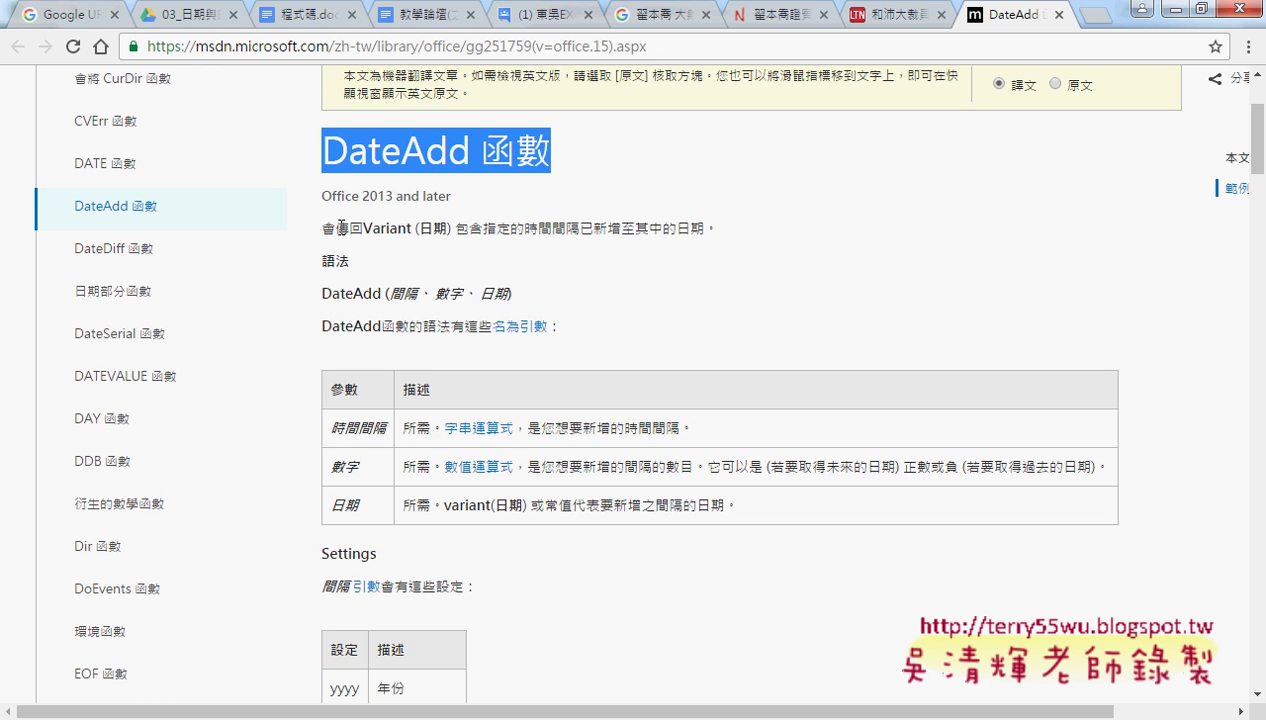
click(424, 248)
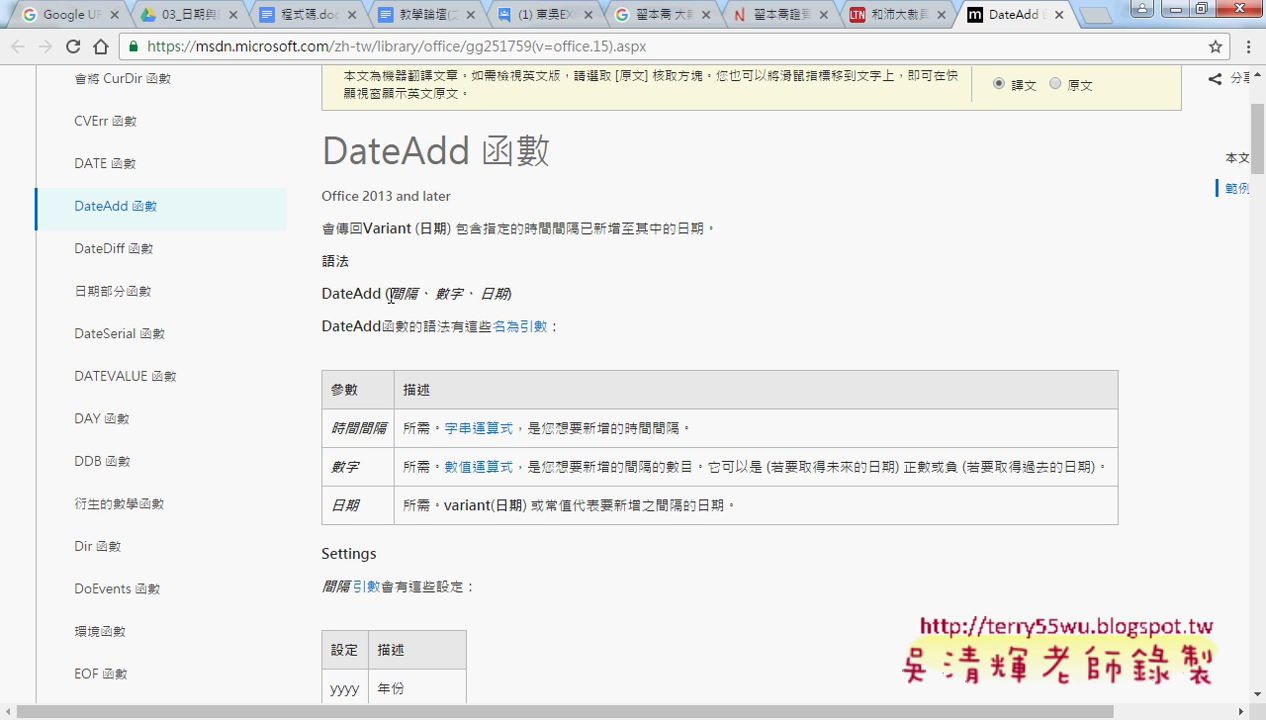
drag(386, 293, 510, 293)
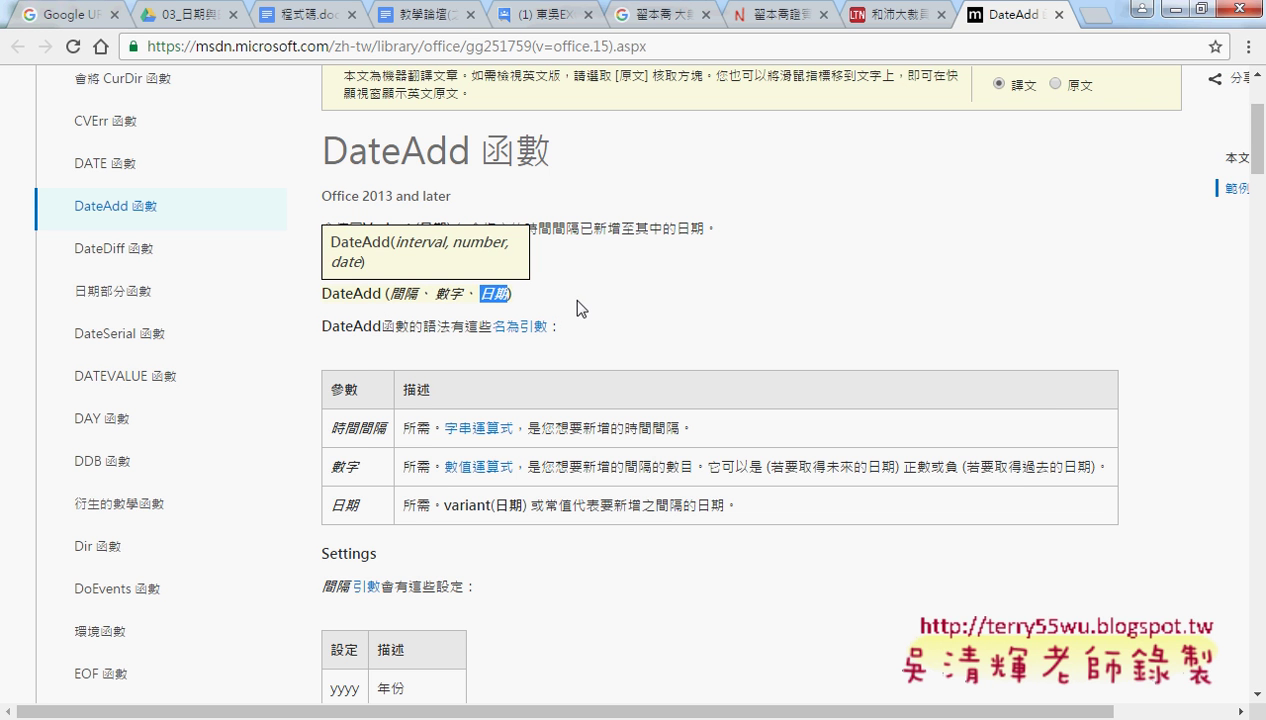
click(612, 305)
- Scroll to the Settings table and highlight yyyy 年份 and the Weekday interval
scroll(622, 305, down, 2)
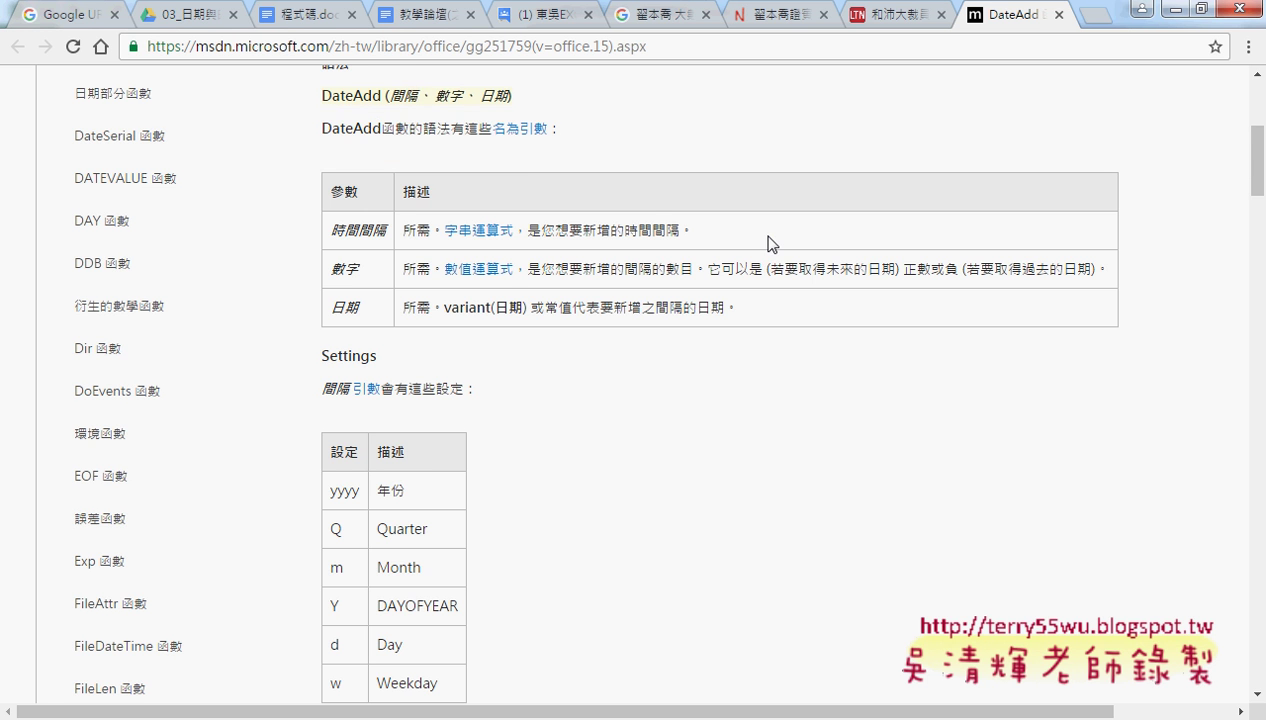
scroll(679, 336, down, 2)
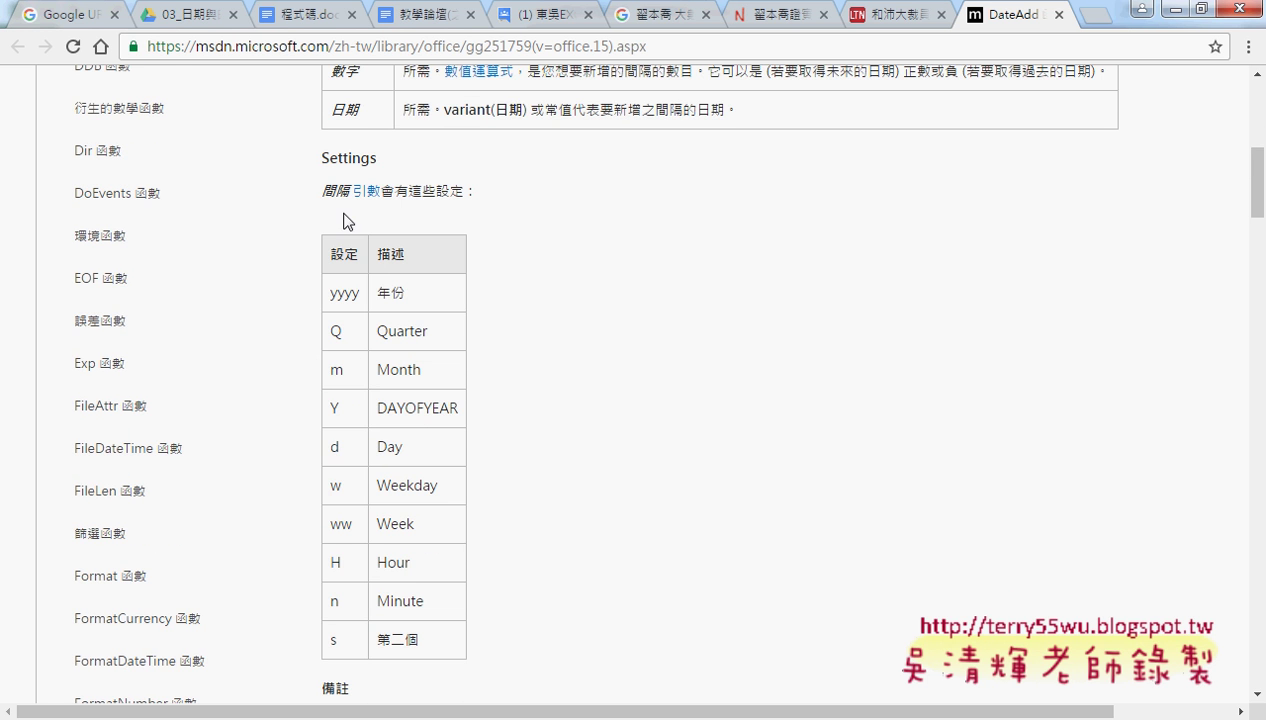
drag(328, 162, 387, 161)
click(474, 302)
drag(406, 293, 374, 293)
drag(358, 293, 328, 293)
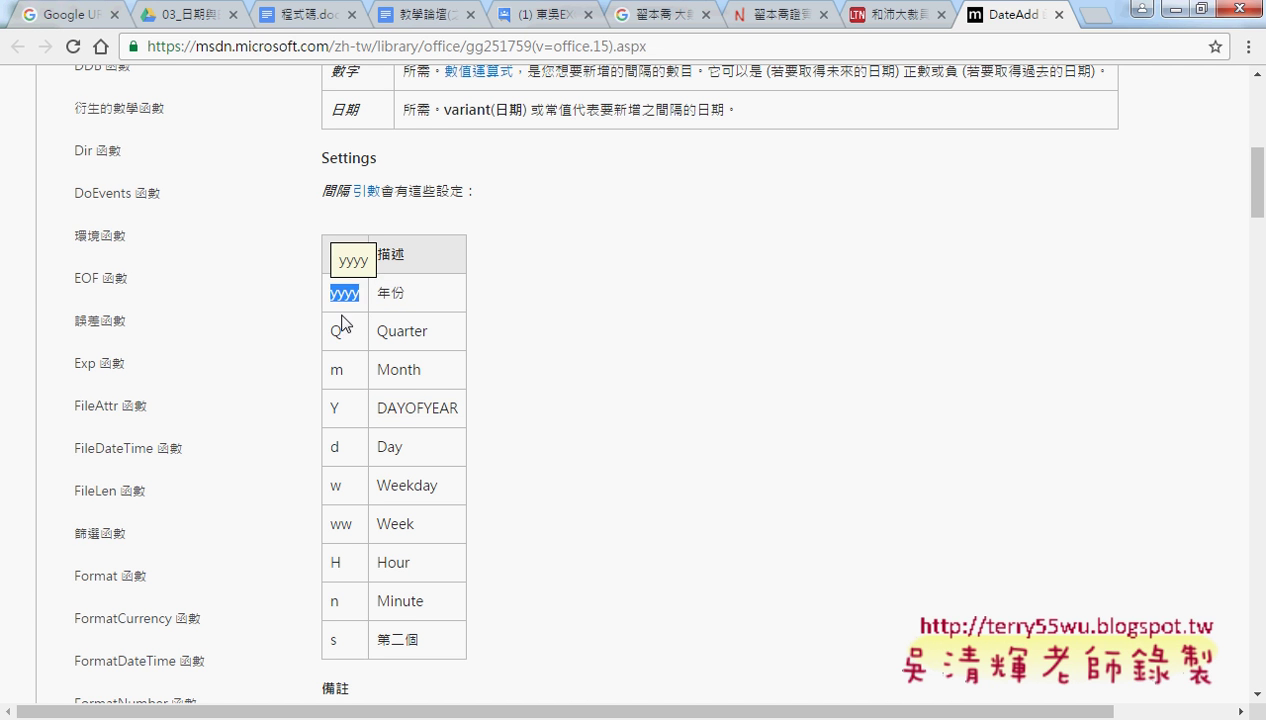
click(430, 333)
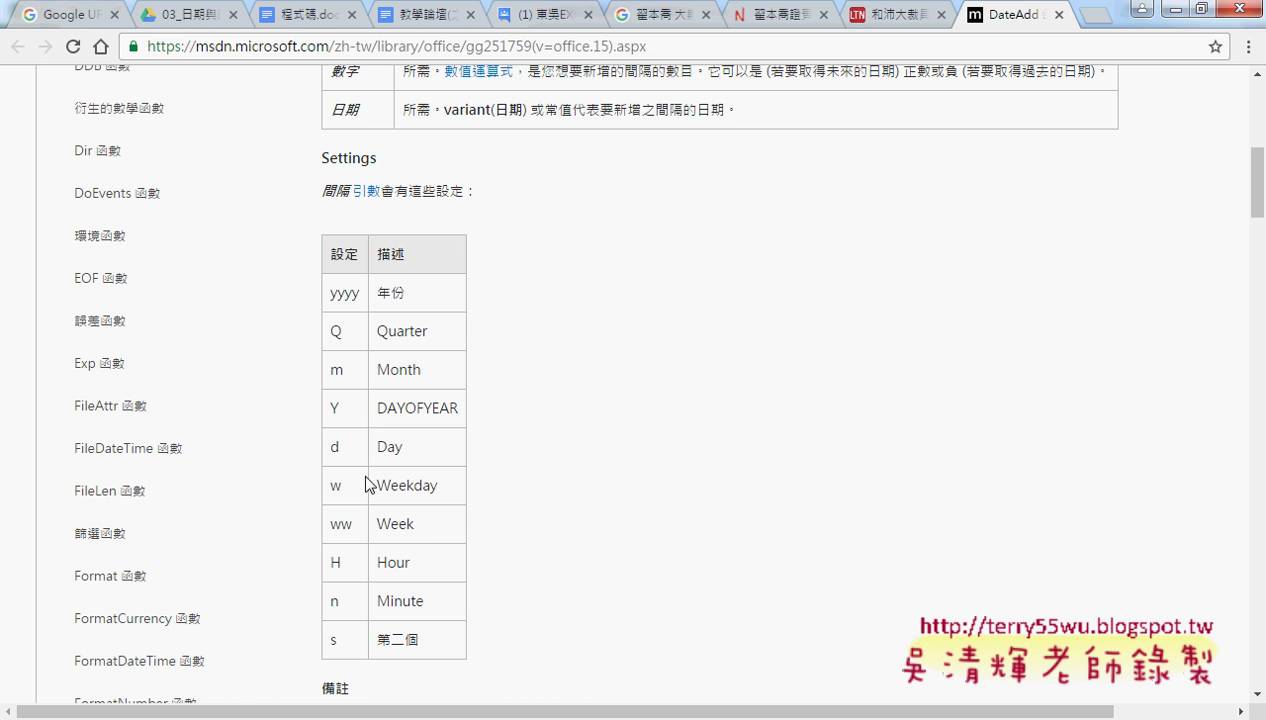
double_click(439, 488)
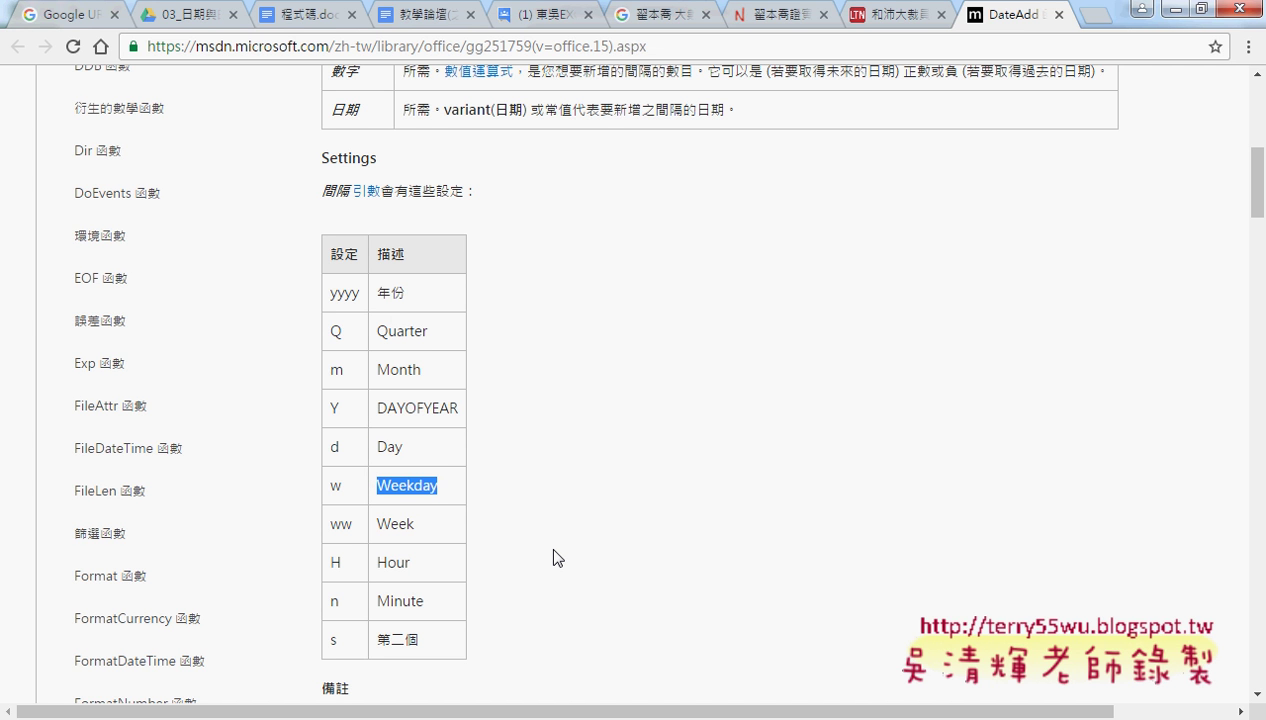
- Underline the 數字 and 日期 syntax arguments and yyyy in red, then clear the annotations
scroll(557, 558, up, 3)
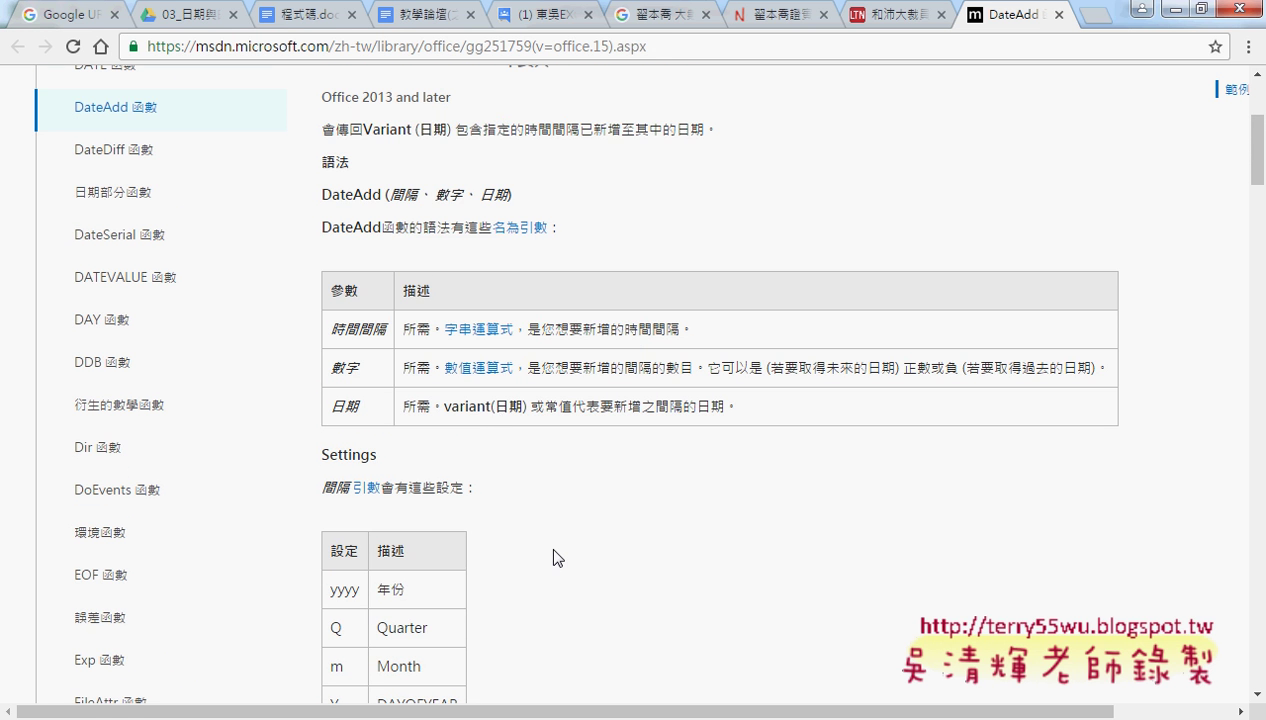
double_click(449, 194)
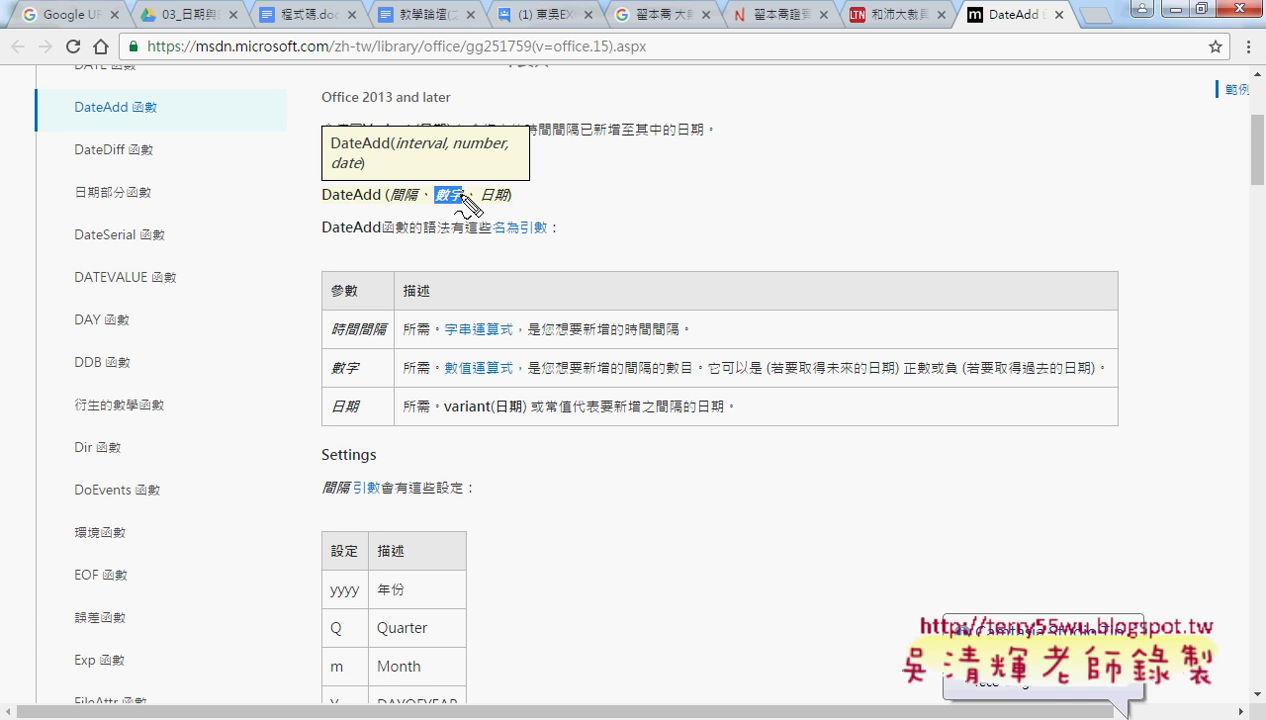
drag(437, 206, 461, 206)
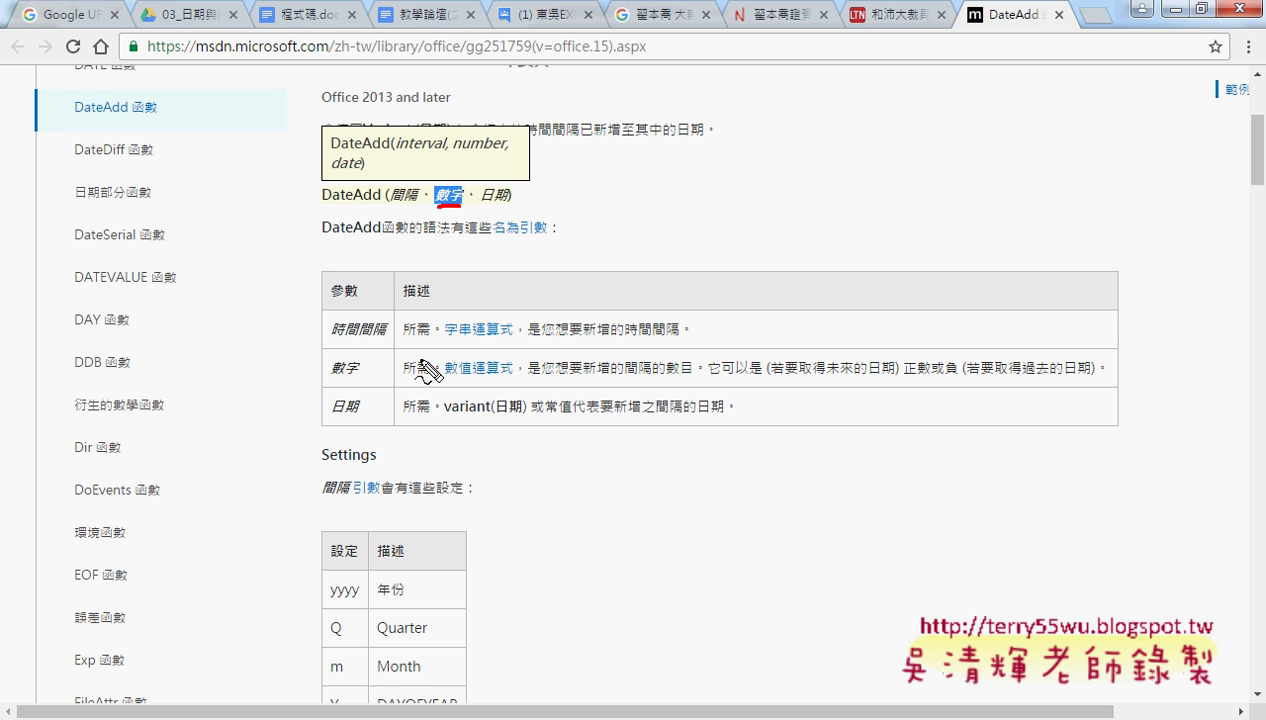
drag(330, 604, 361, 604)
drag(482, 205, 503, 205)
key(Escape)
click(795, 274)
scroll(795, 274, up, 2)
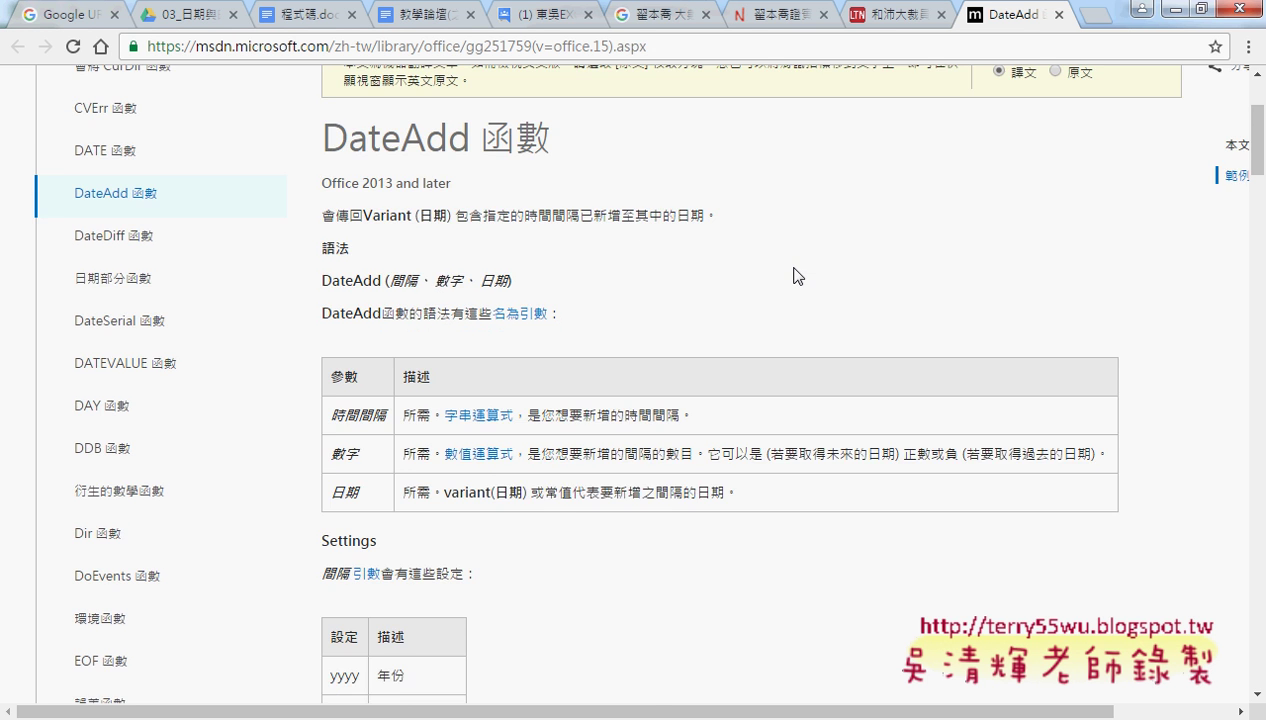
scroll(859, 316, up, 1)
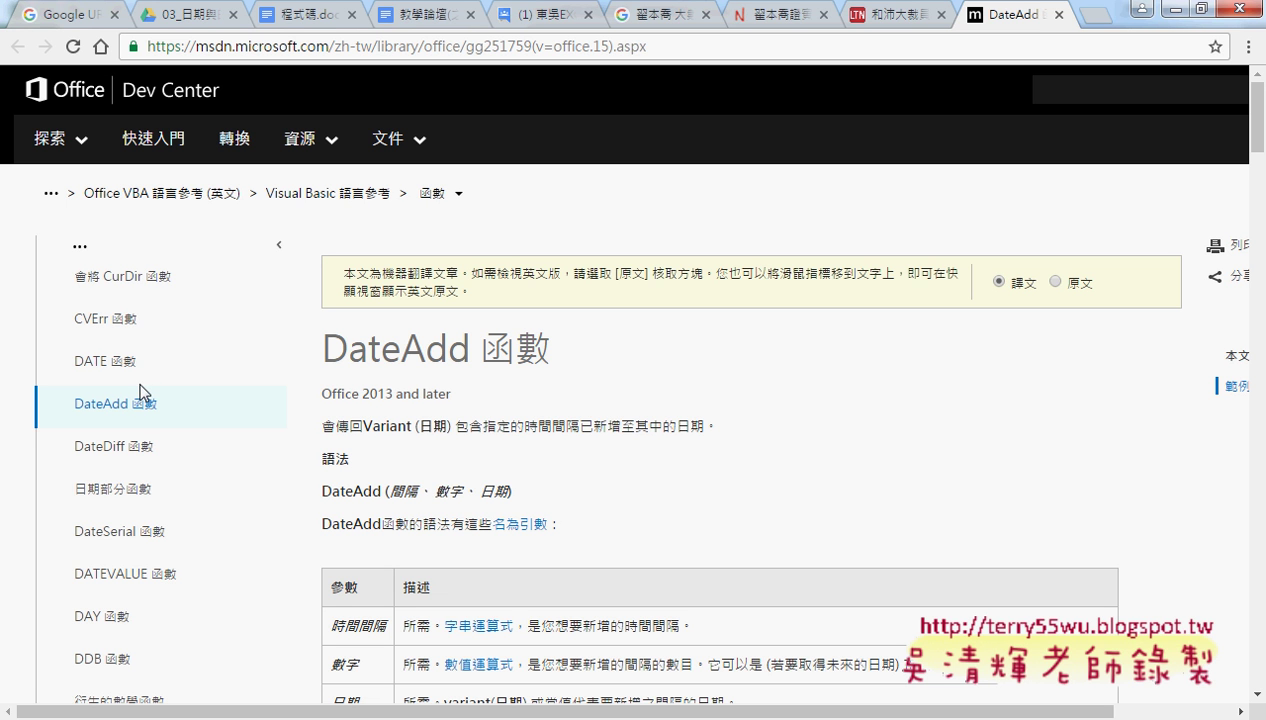
click(433, 196)
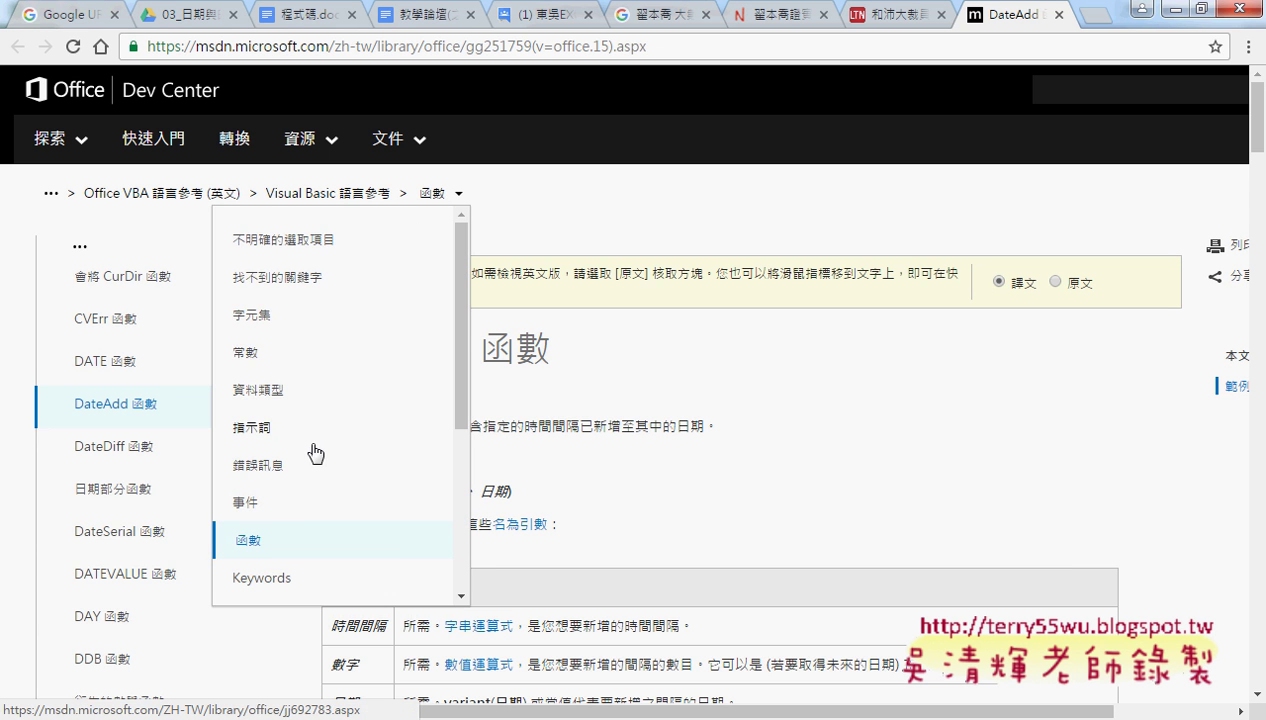
click(250, 543)
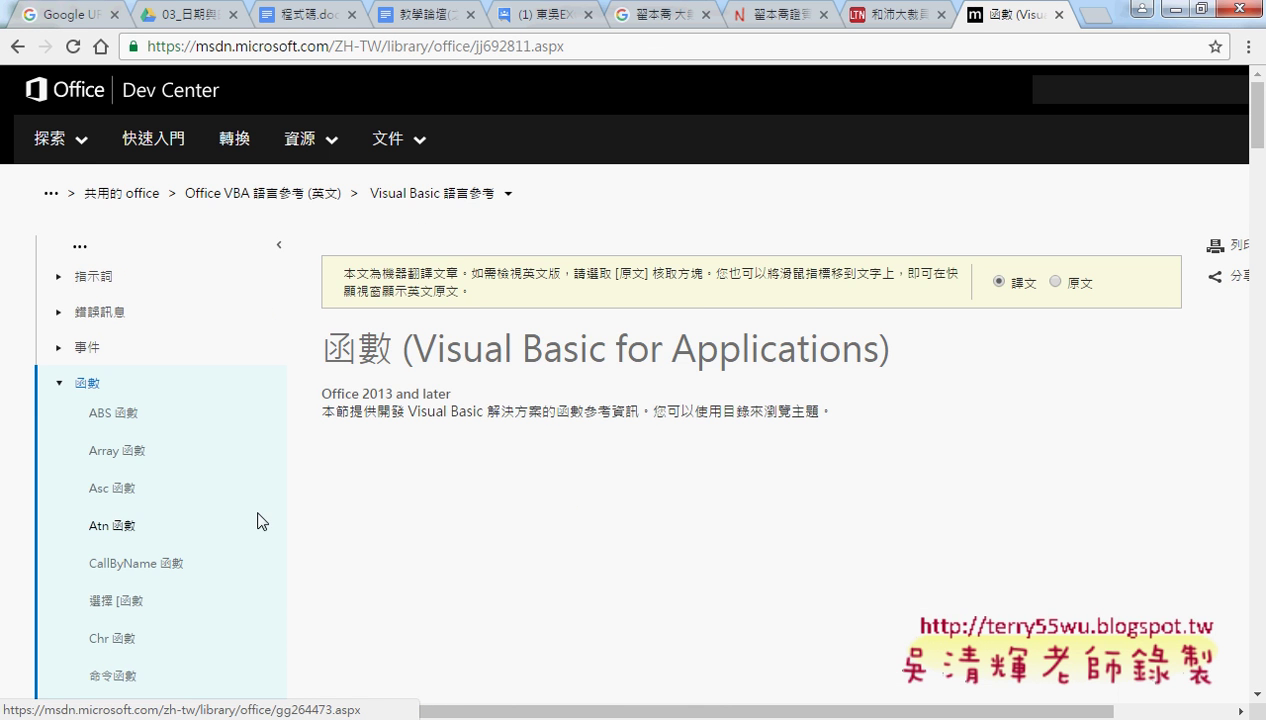
scroll(414, 480, down, 4)
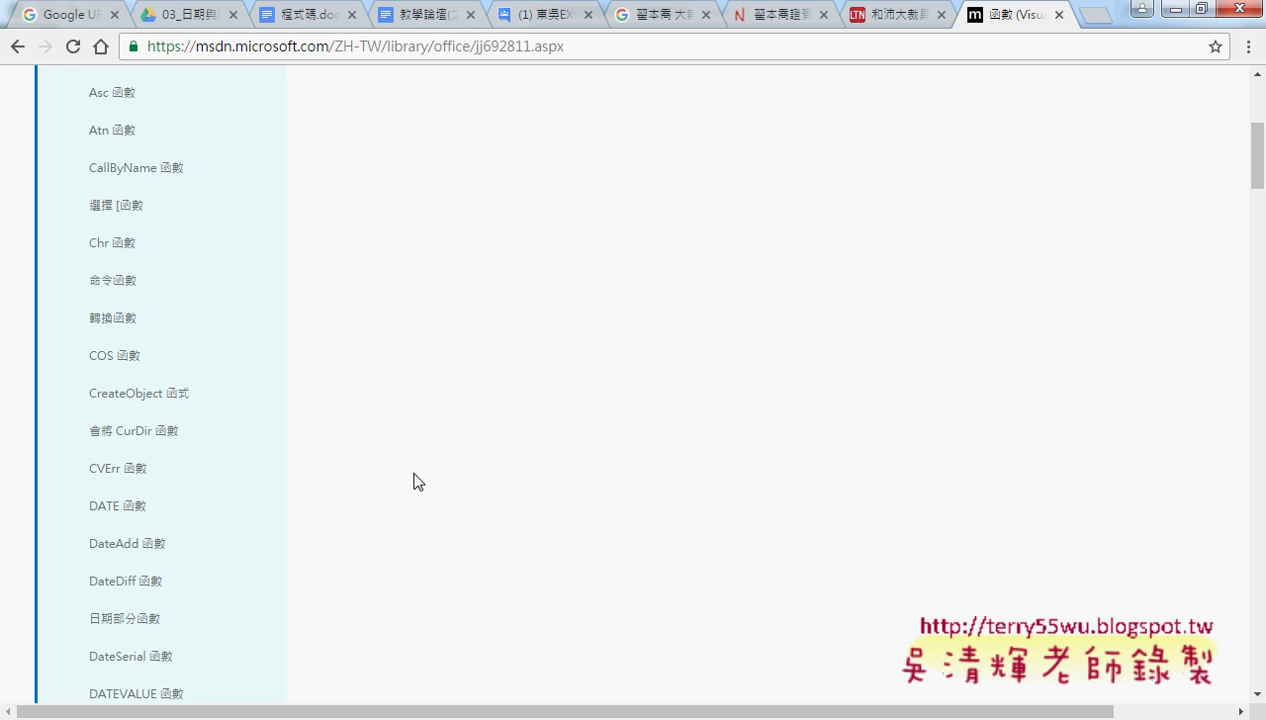
scroll(418, 481, up, 1)
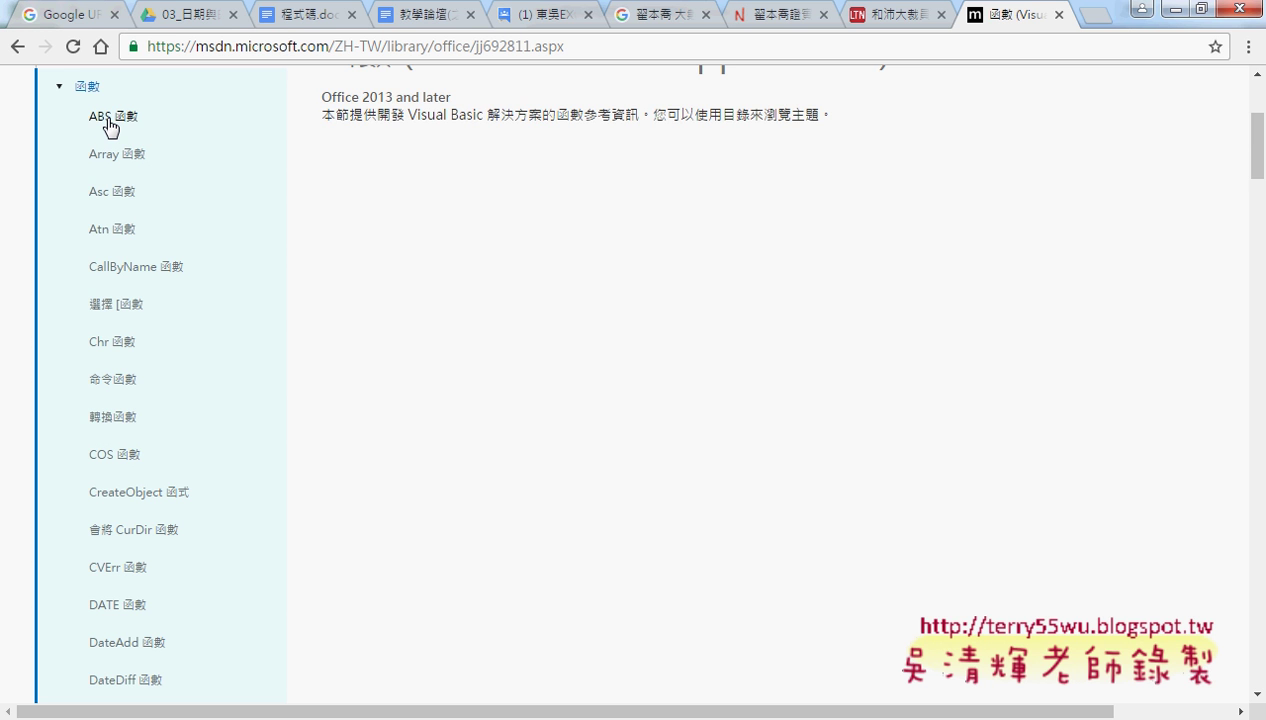
scroll(404, 319, down, 2)
scroll(404, 319, down, 1)
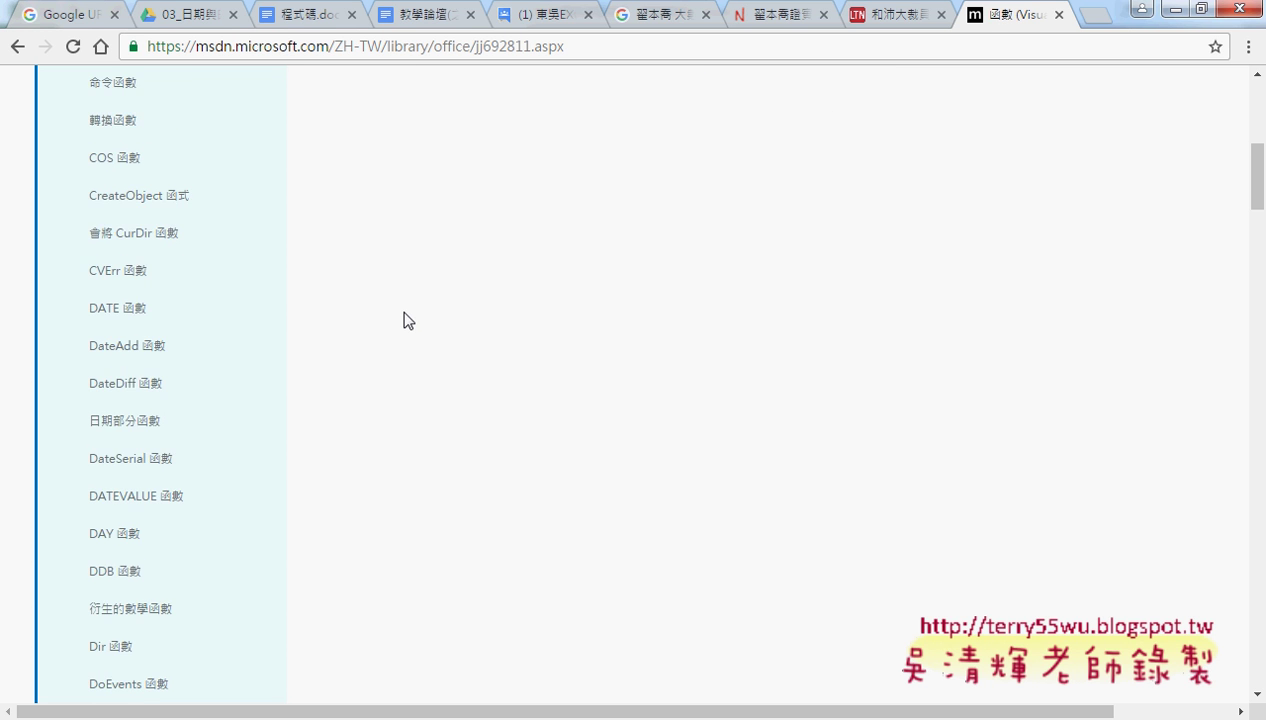
scroll(410, 356, down, 1)
scroll(275, 422, down, 1)
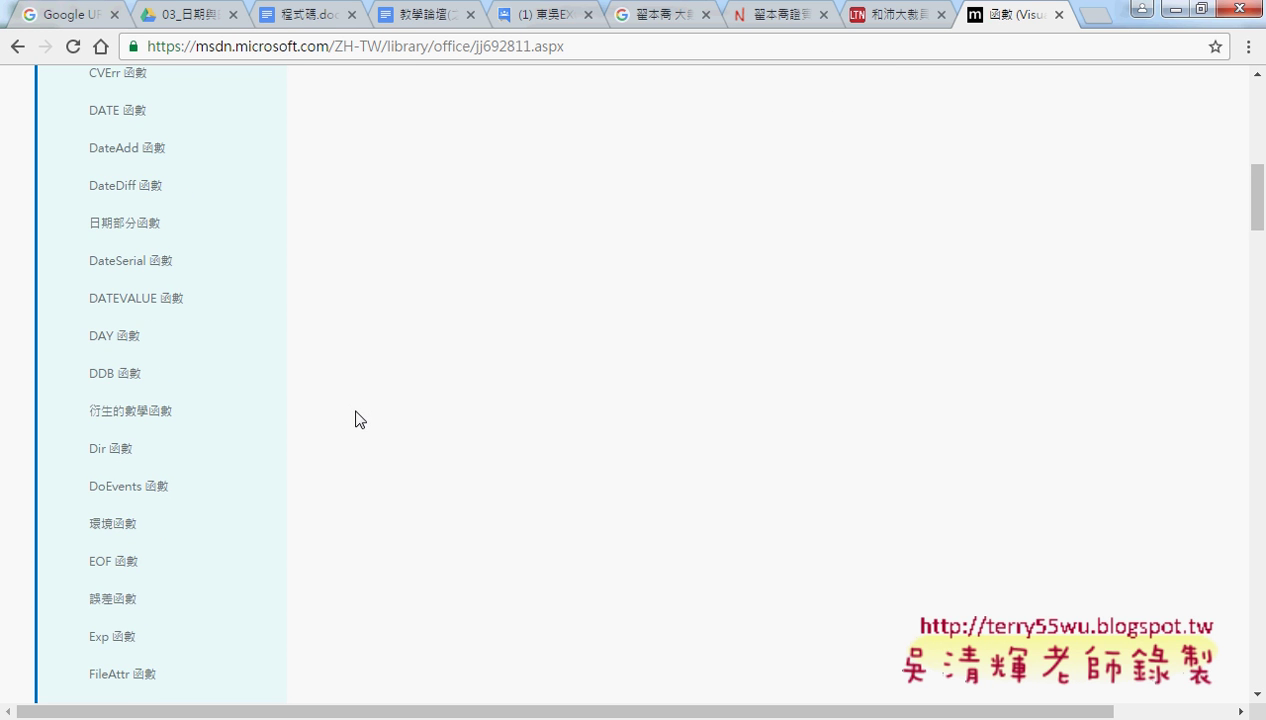
scroll(360, 420, down, 1)
scroll(359, 420, up, 2)
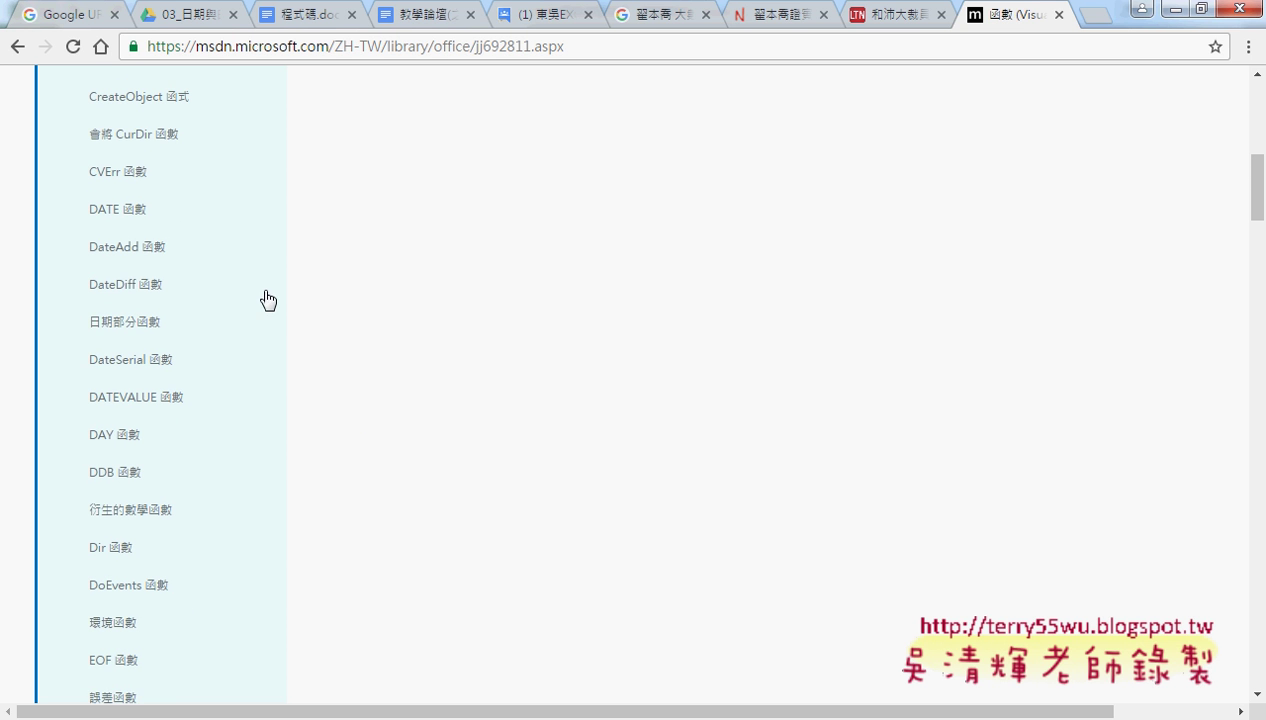
click(145, 250)
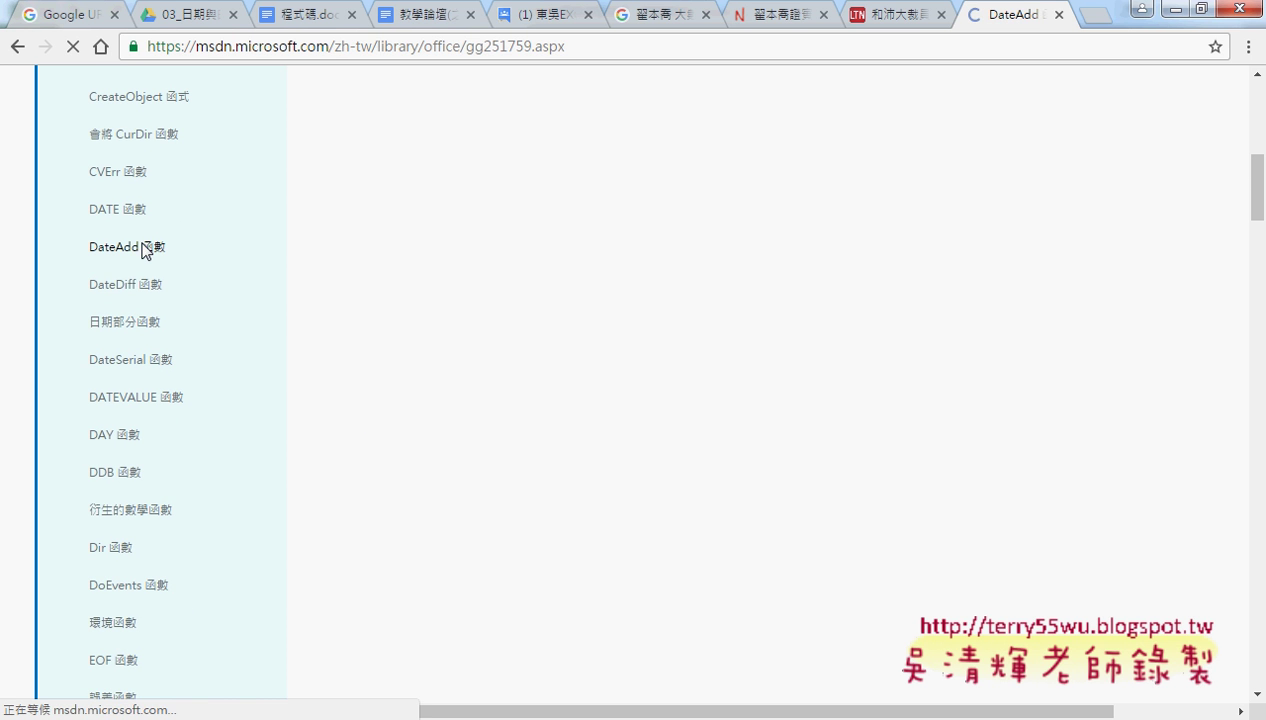
scroll(830, 453, down, 2)
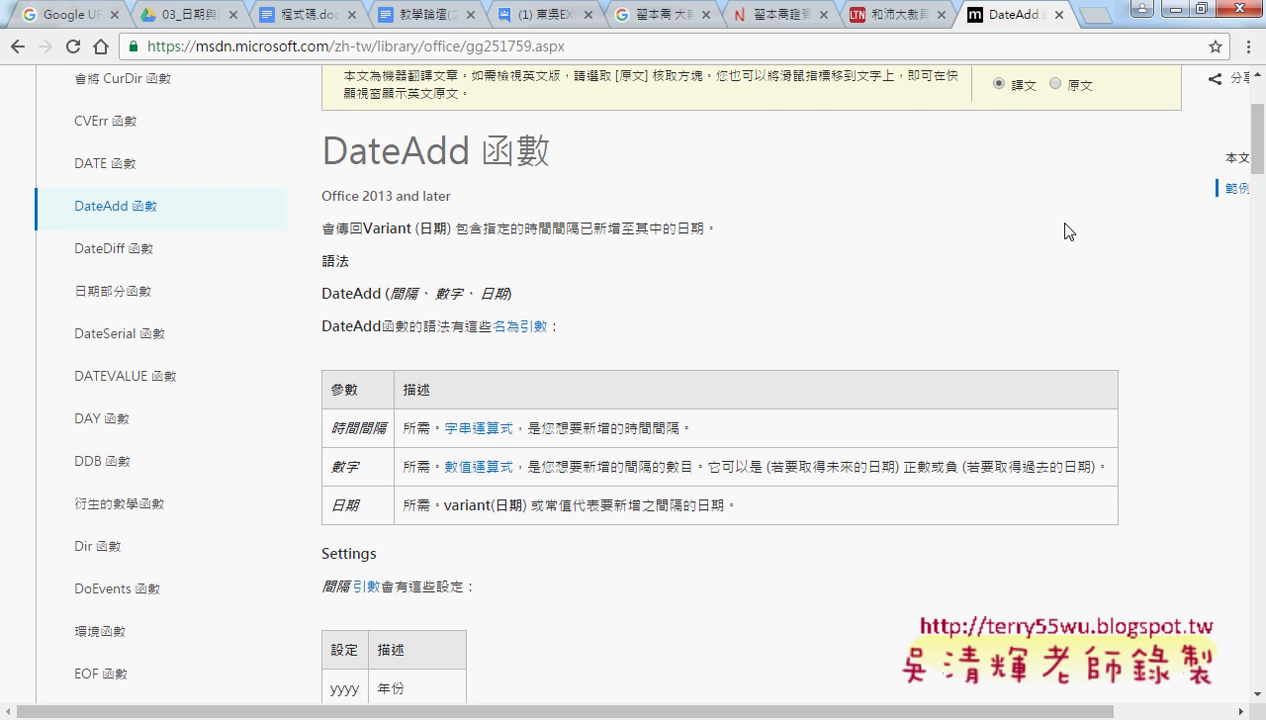
- Highlight EDate_Y's yyyy interval and 幾年 argument, linking EDate_Y to cell C9
click(1177, 12)
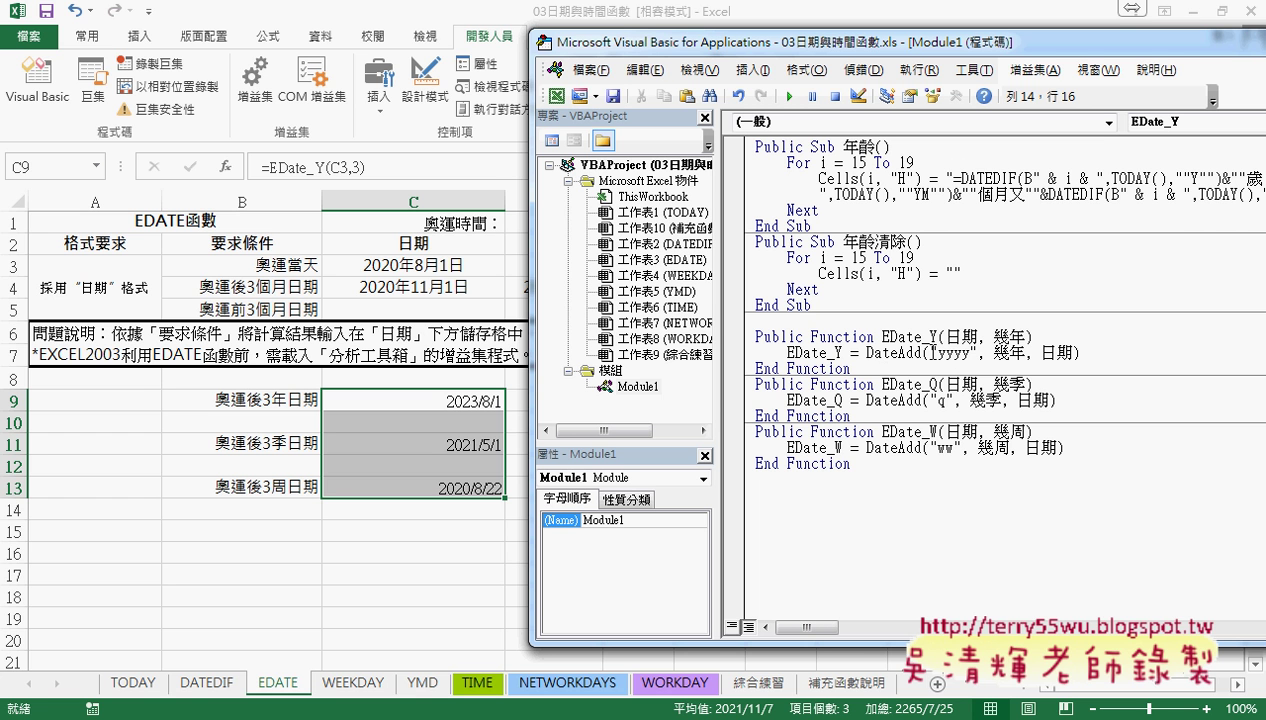
drag(929, 352, 977, 352)
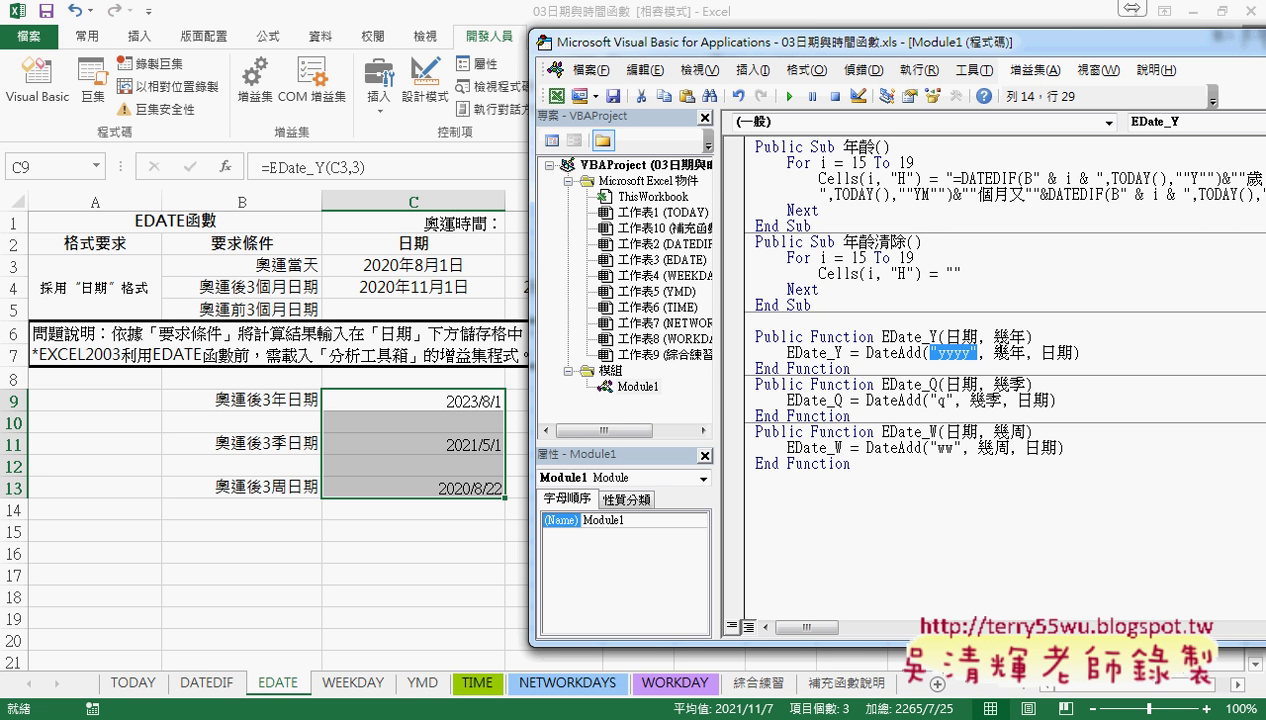
drag(995, 352, 1020, 352)
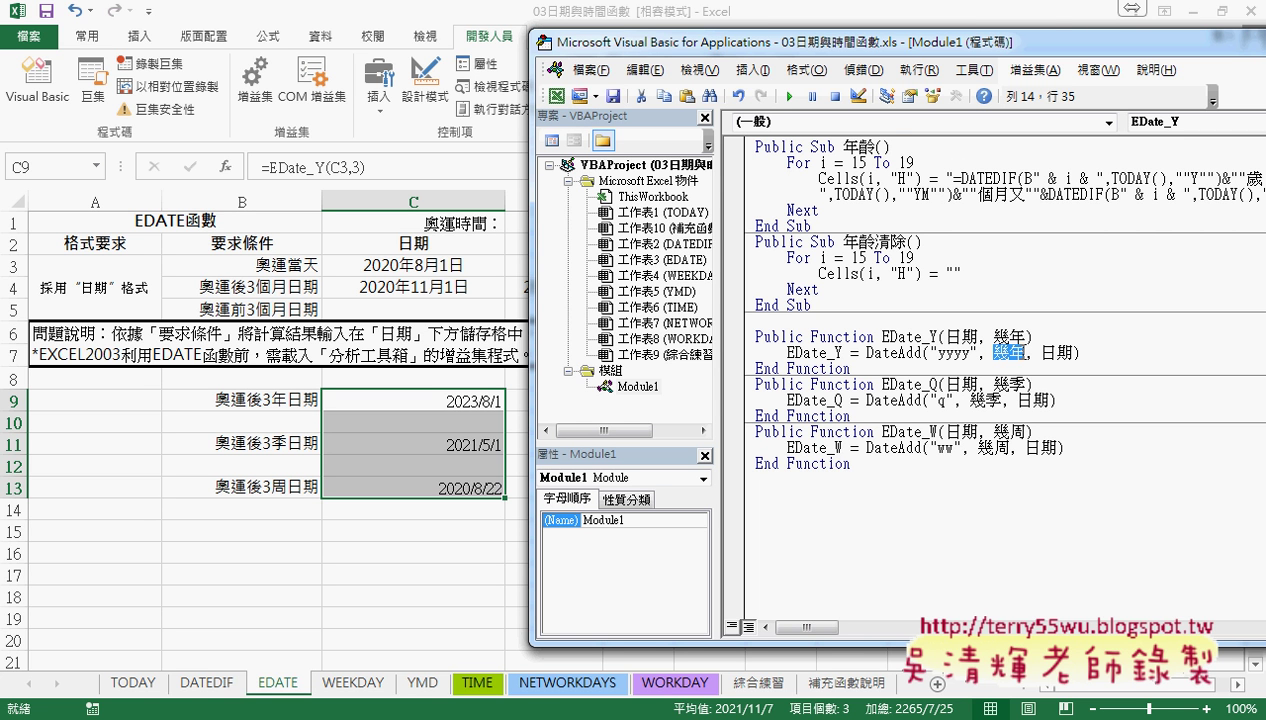
drag(995, 337, 1073, 352)
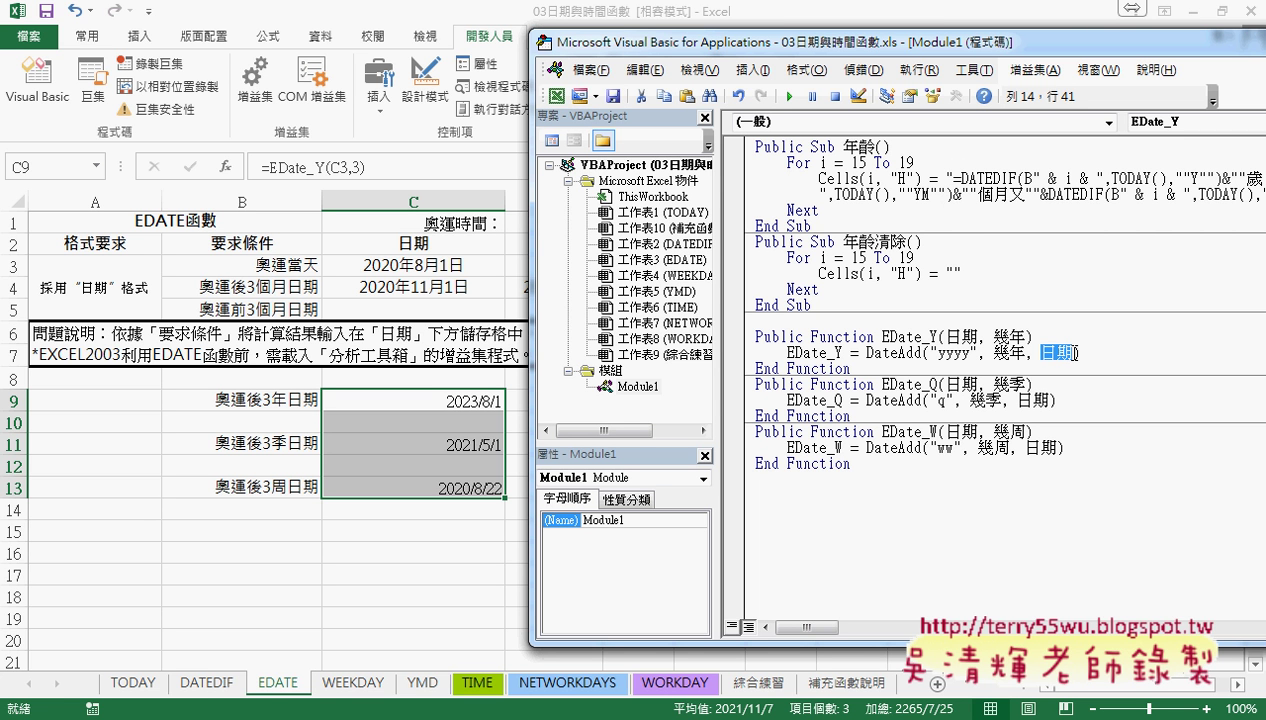
mouse_move(1078, 352)
mouse_down()
mouse_move(866, 352)
mouse_move(899, 371)
mouse_move(788, 366)
mouse_up()
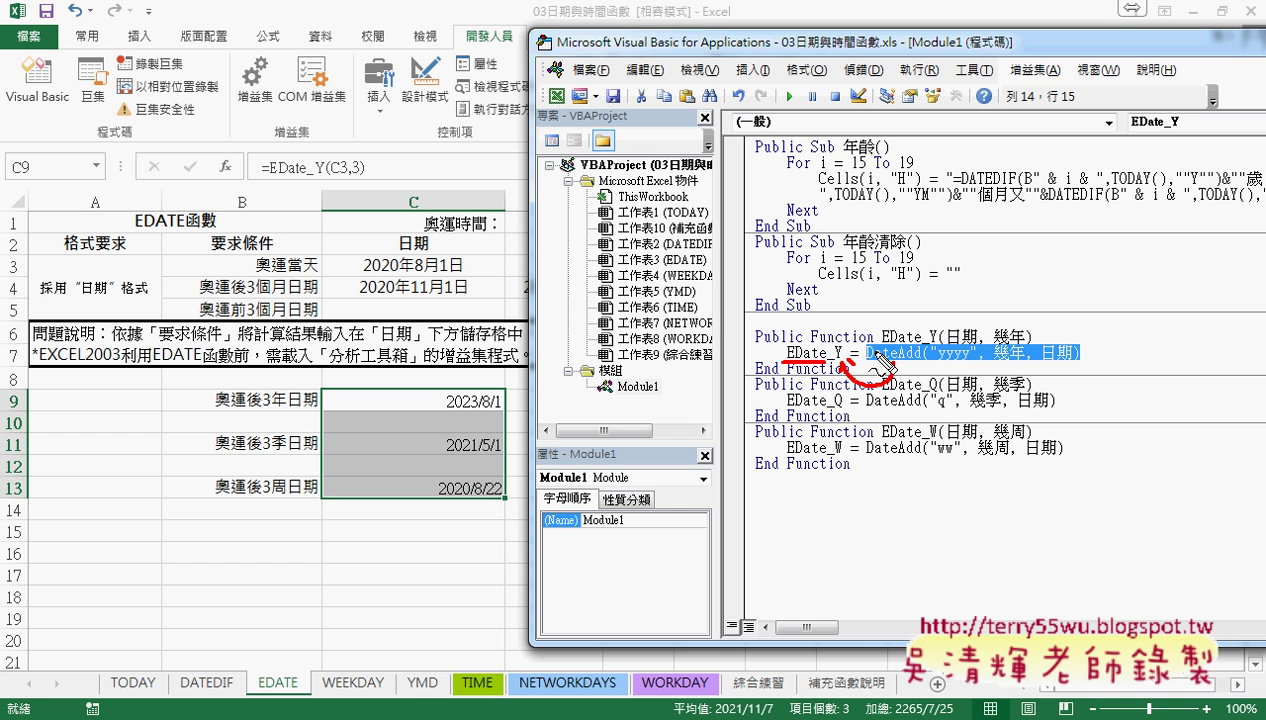
drag(903, 346, 924, 345)
mouse_move(775, 352)
mouse_down()
mouse_move(512, 380)
mouse_move(527, 390)
mouse_up()
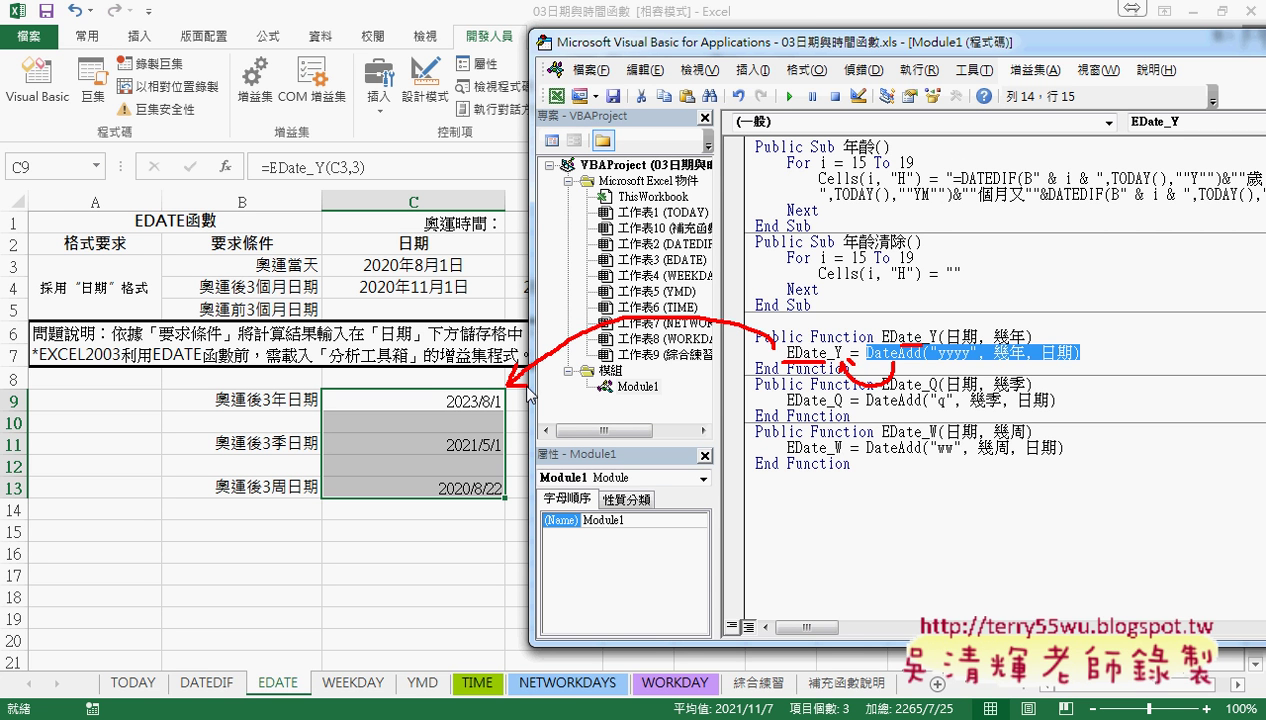
key(Escape)
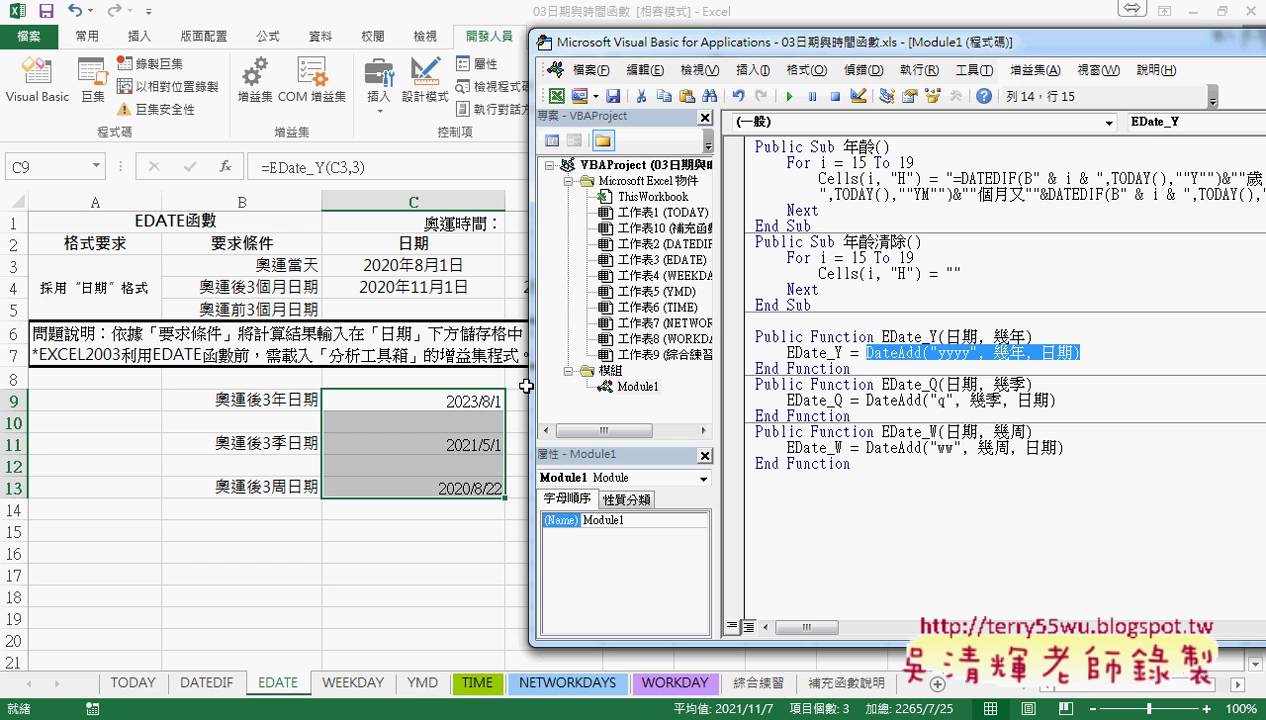
- Highlight the q and ww intervals, then uncover the sheet showing cell D4's EDATE formula
double_click(936, 400)
drag(936, 400, 923, 400)
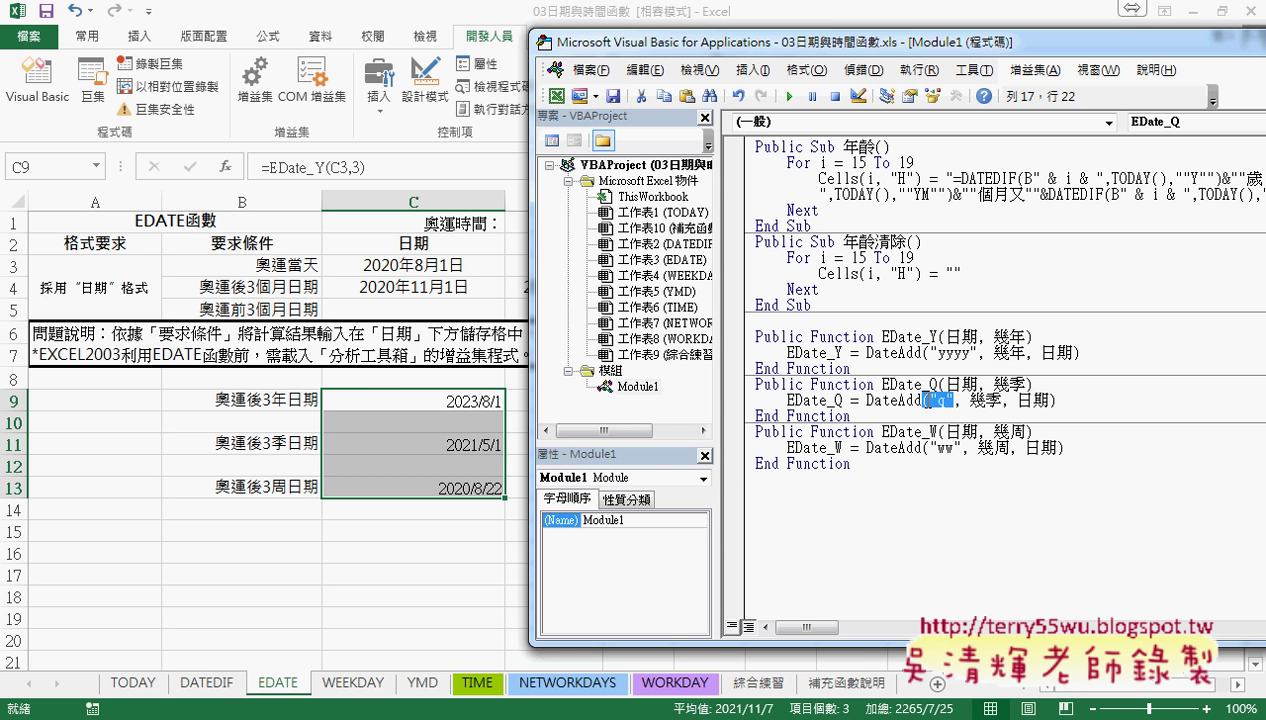
double_click(944, 448)
drag(944, 448, 932, 450)
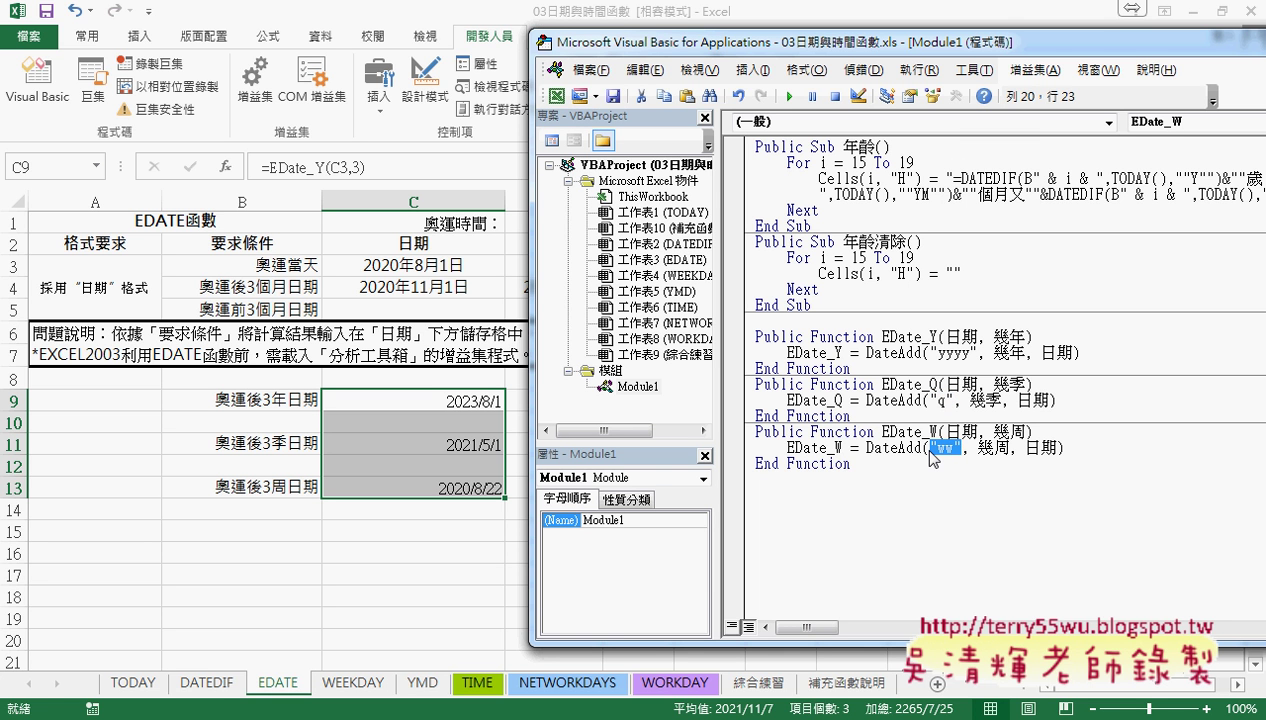
drag(852, 464, 745, 343)
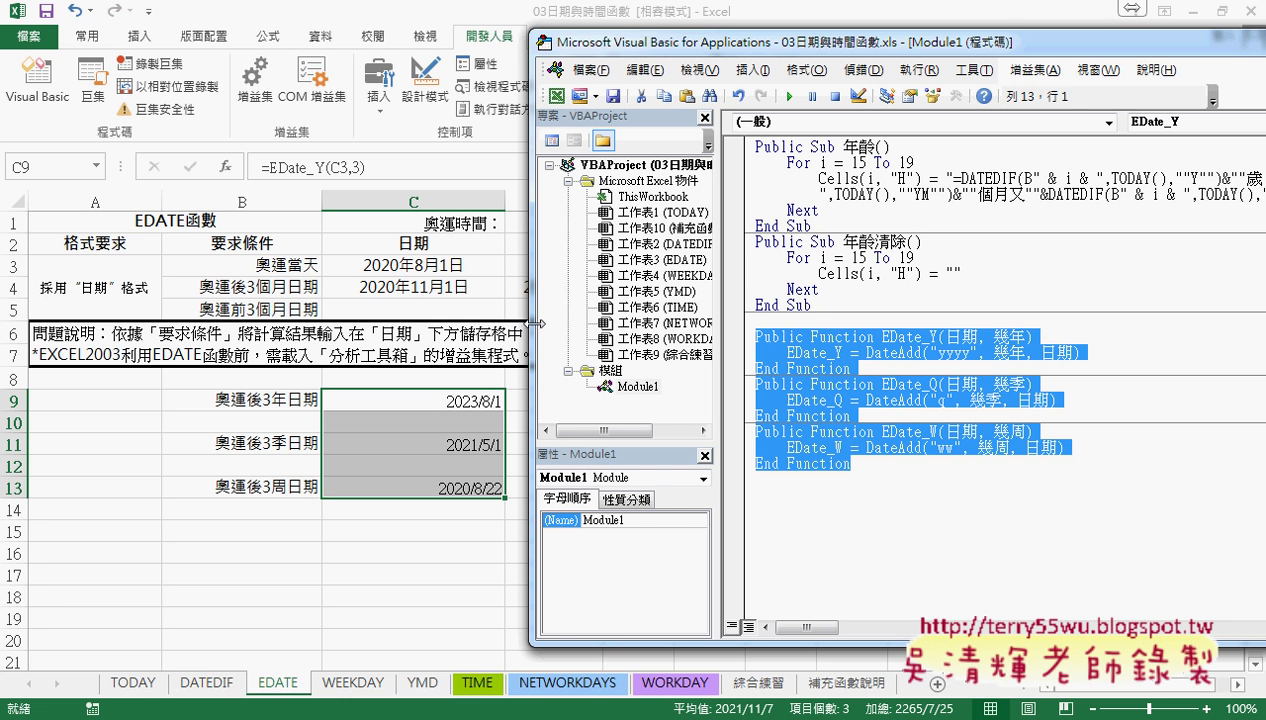
drag(540, 333, 679, 333)
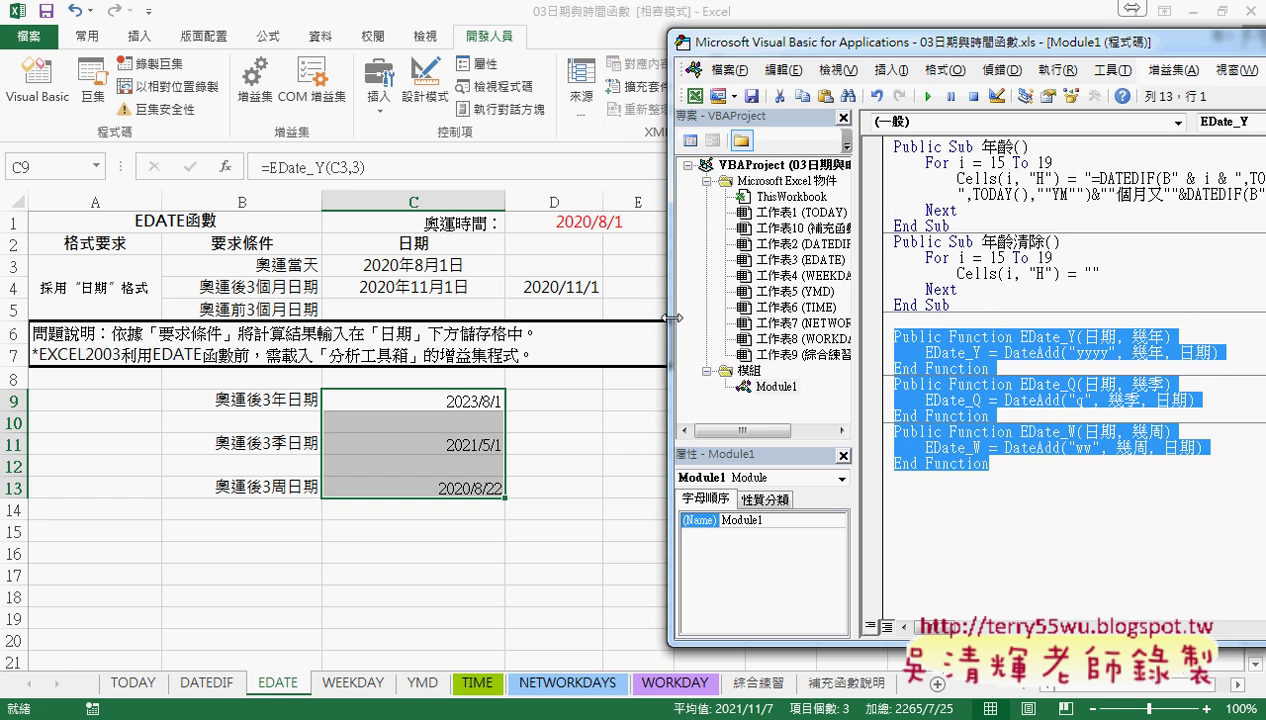
click(565, 291)
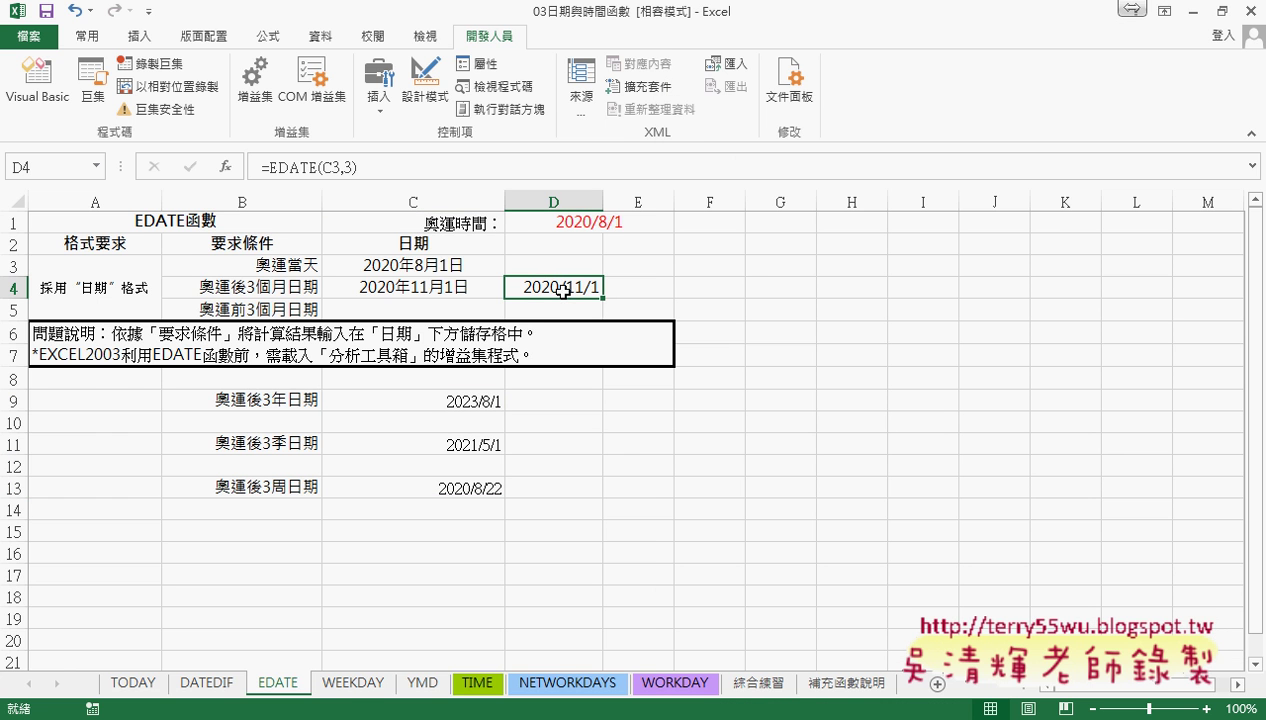
- On the WEEKDAY sheet, enter =WEEKDAY(A3) in C3 from the Date & Time category, returning 5
click(355, 684)
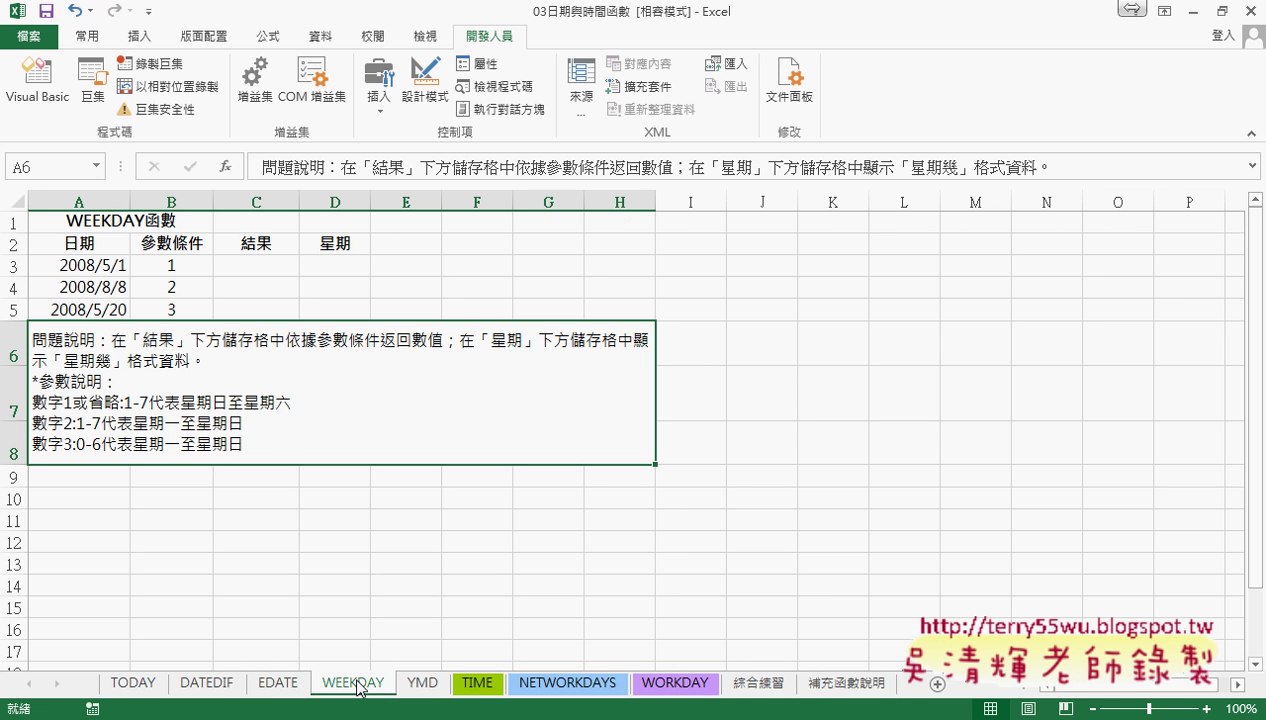
click(88, 268)
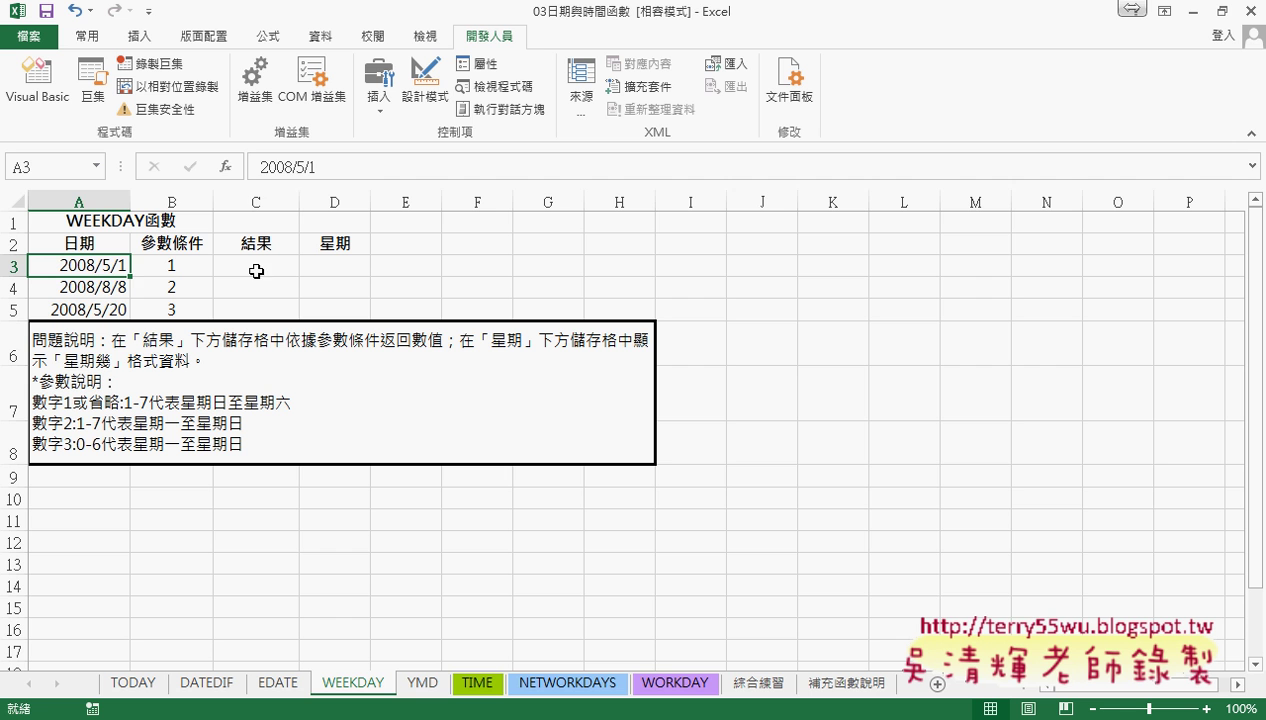
click(256, 266)
click(226, 166)
click(810, 303)
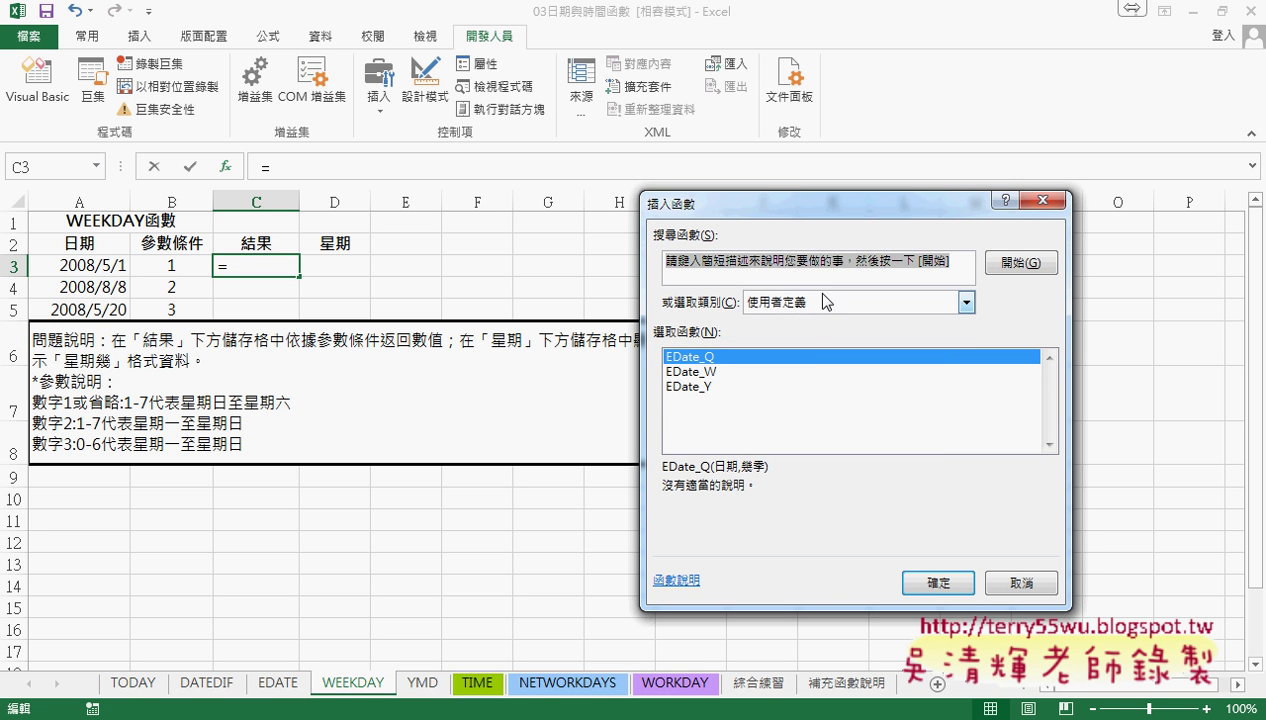
click(822, 362)
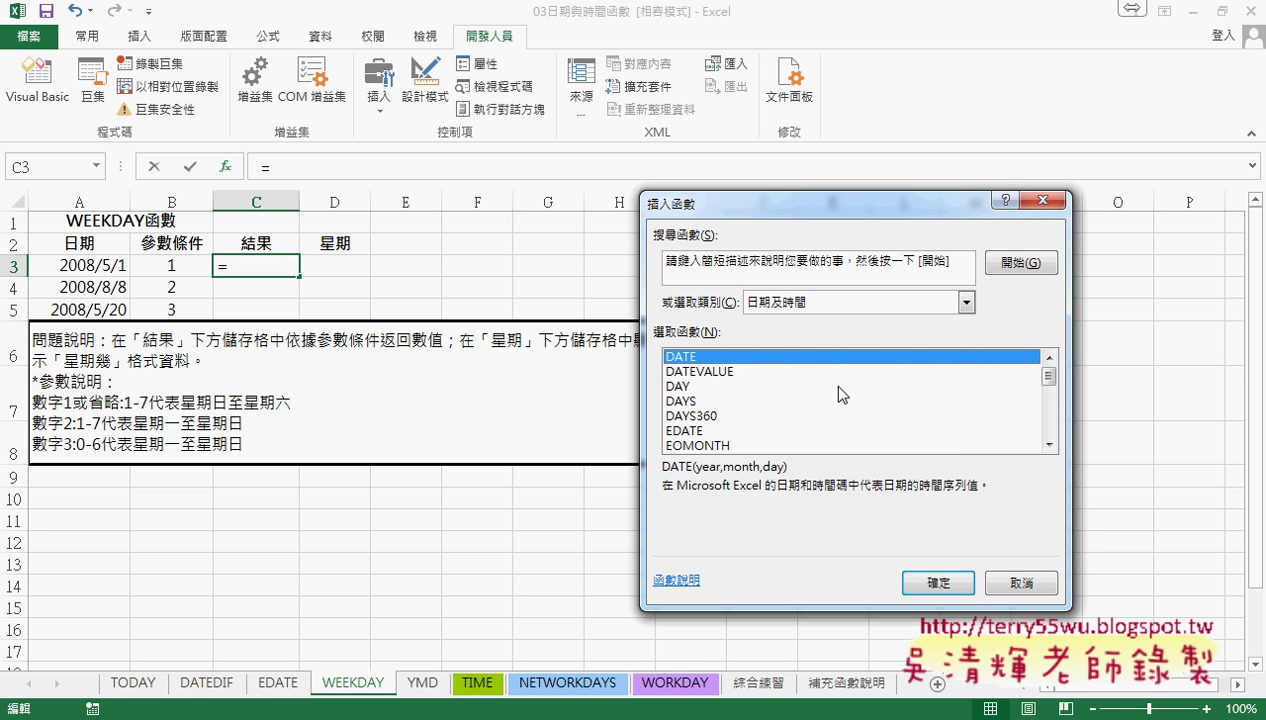
drag(1049, 376, 1060, 460)
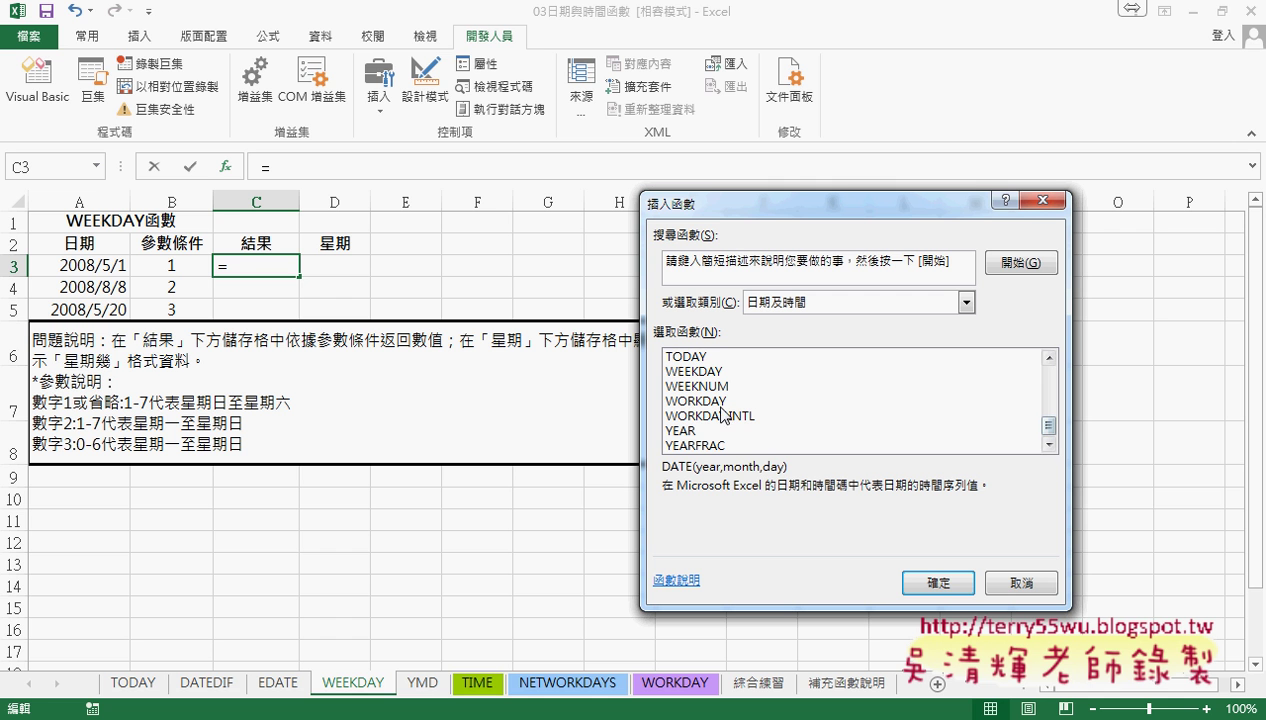
click(713, 372)
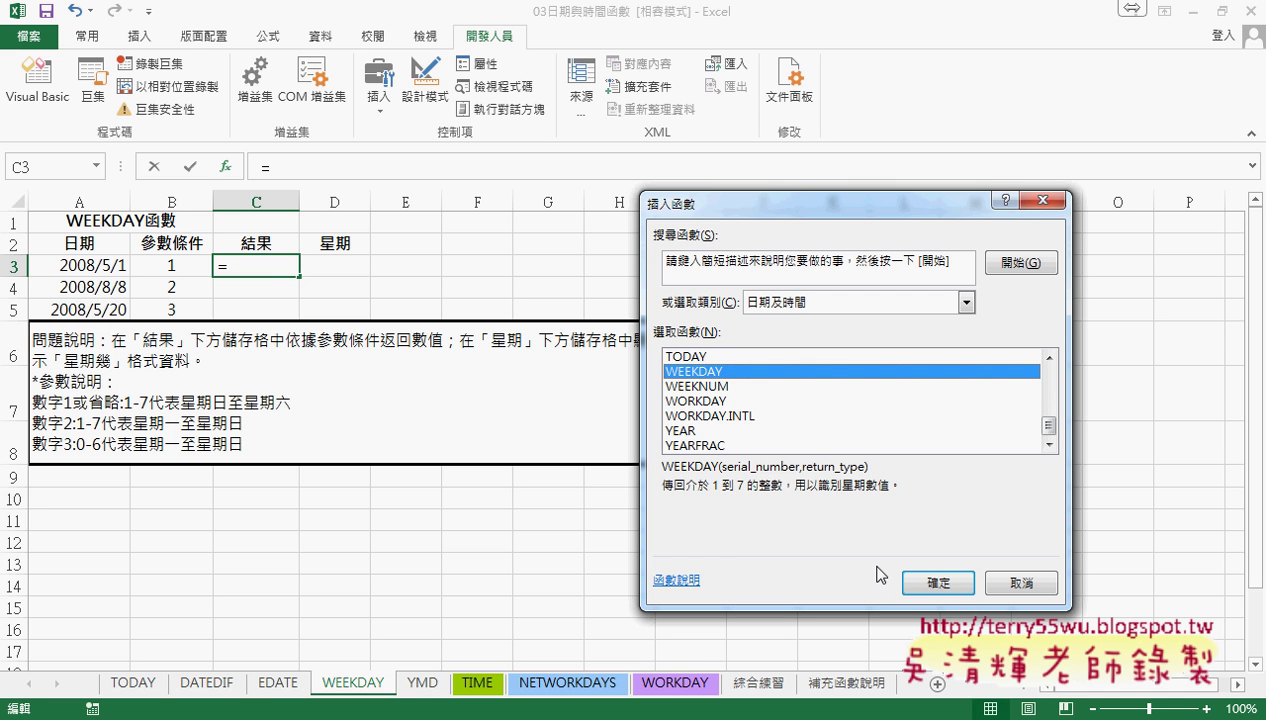
click(930, 582)
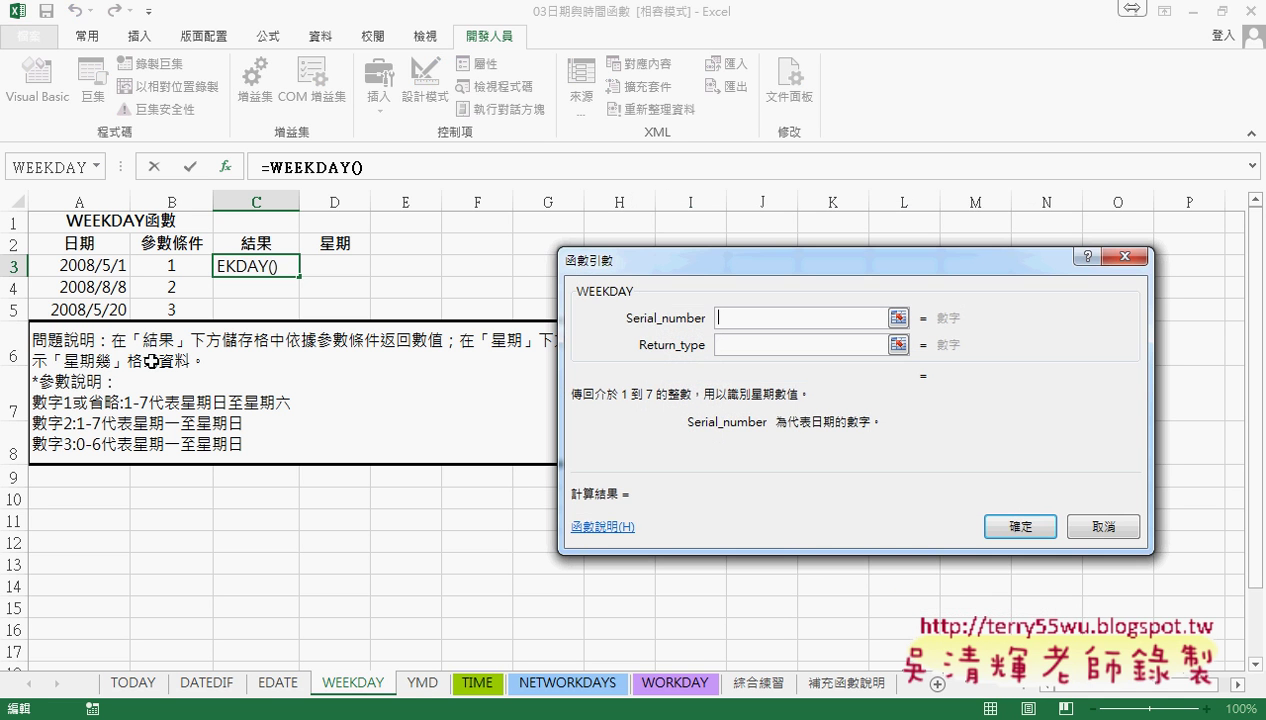
click(95, 265)
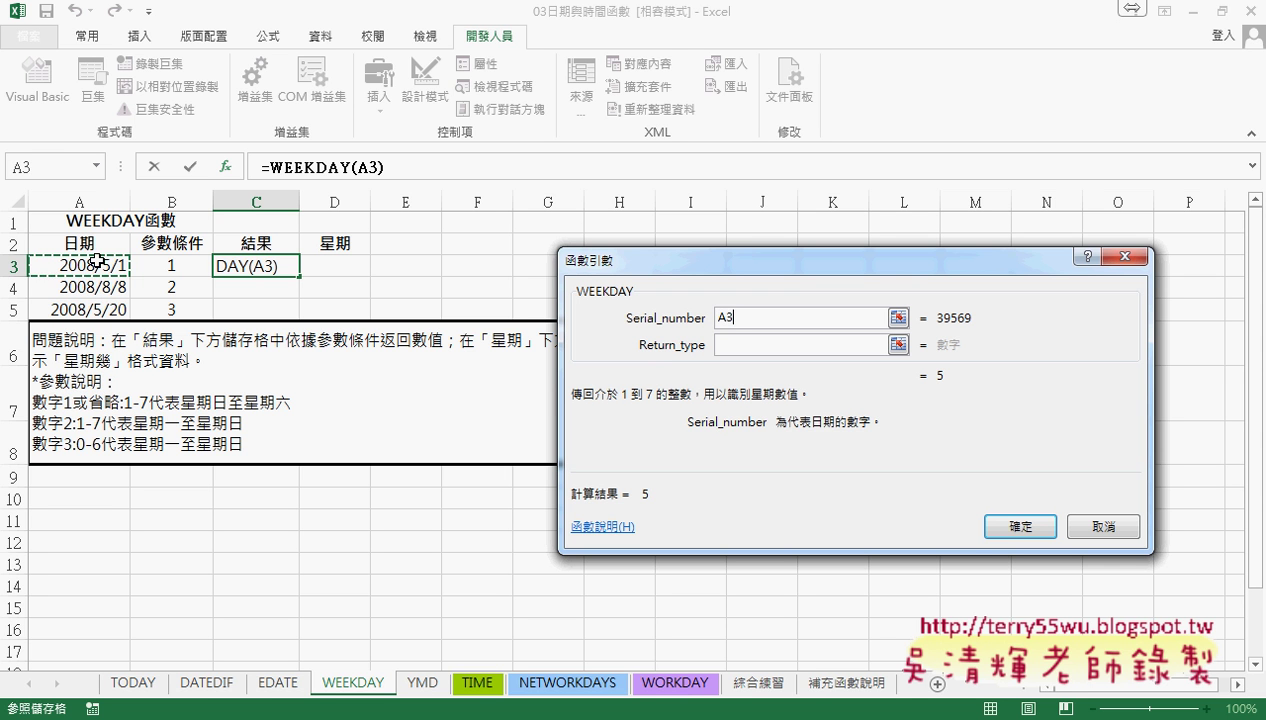
click(736, 345)
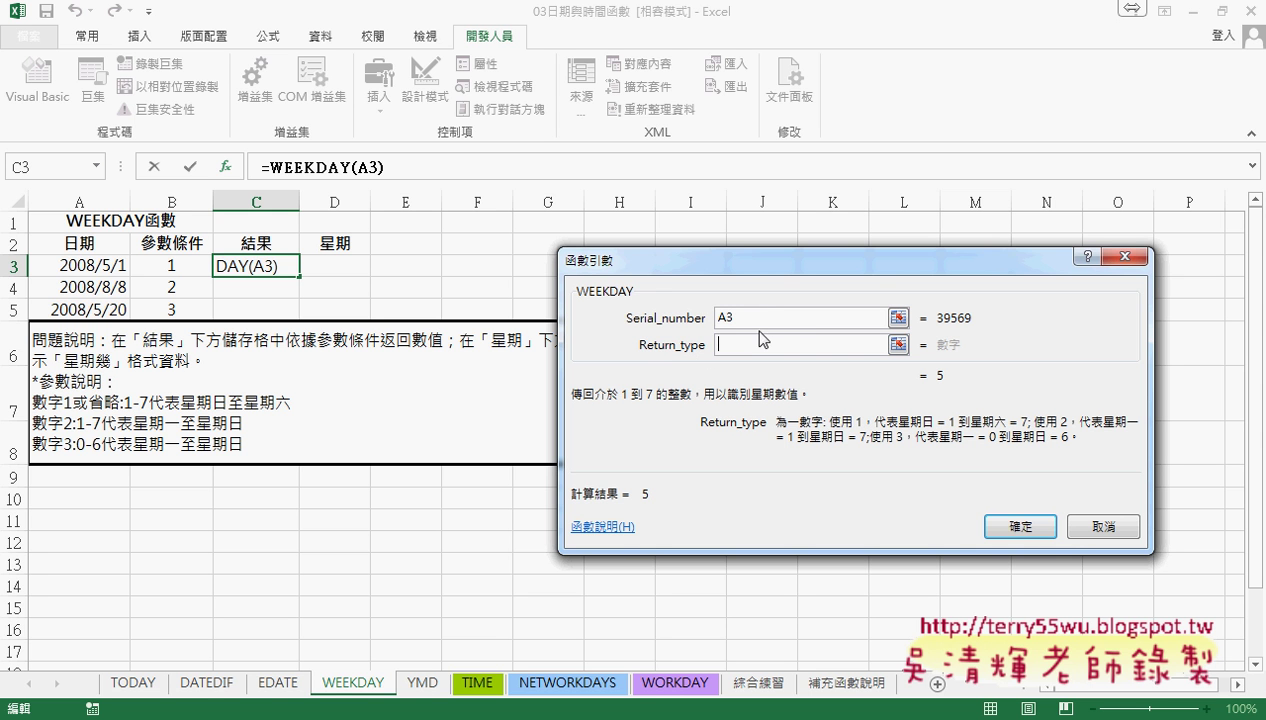
click(1022, 525)
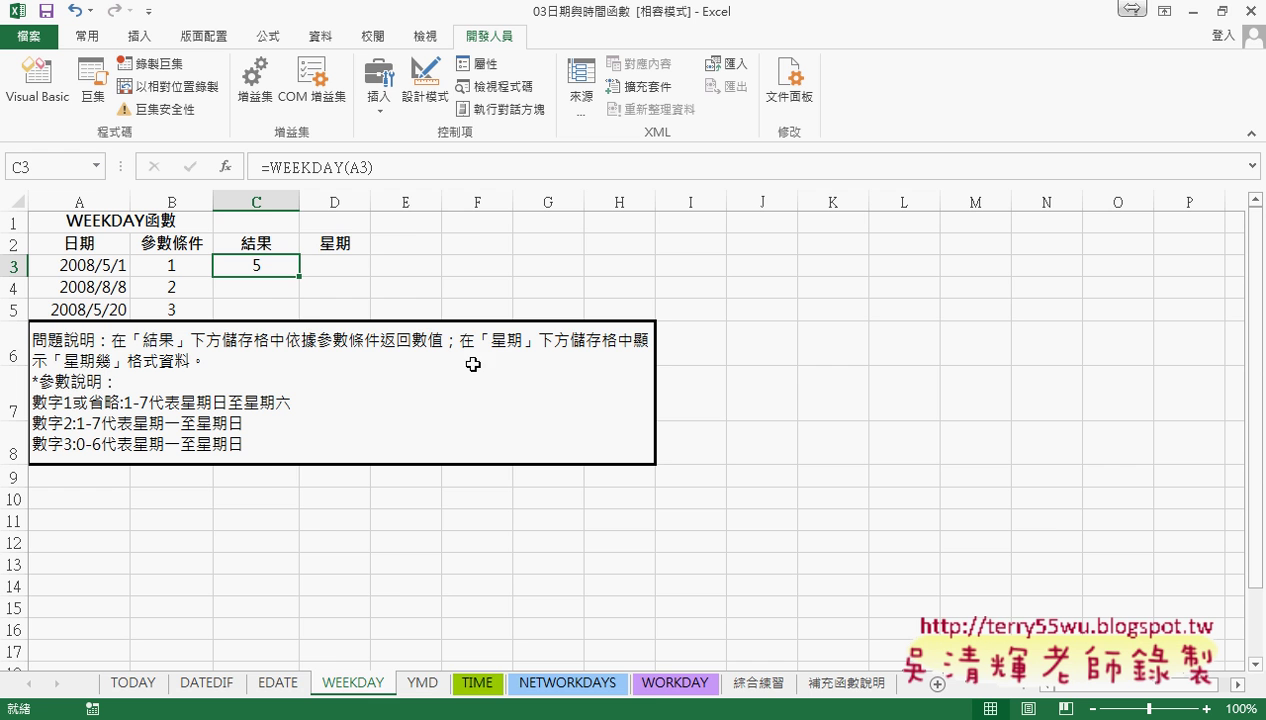
- Give C3 the 星期三 weekday date format and fill it down to C5
right_click(265, 265)
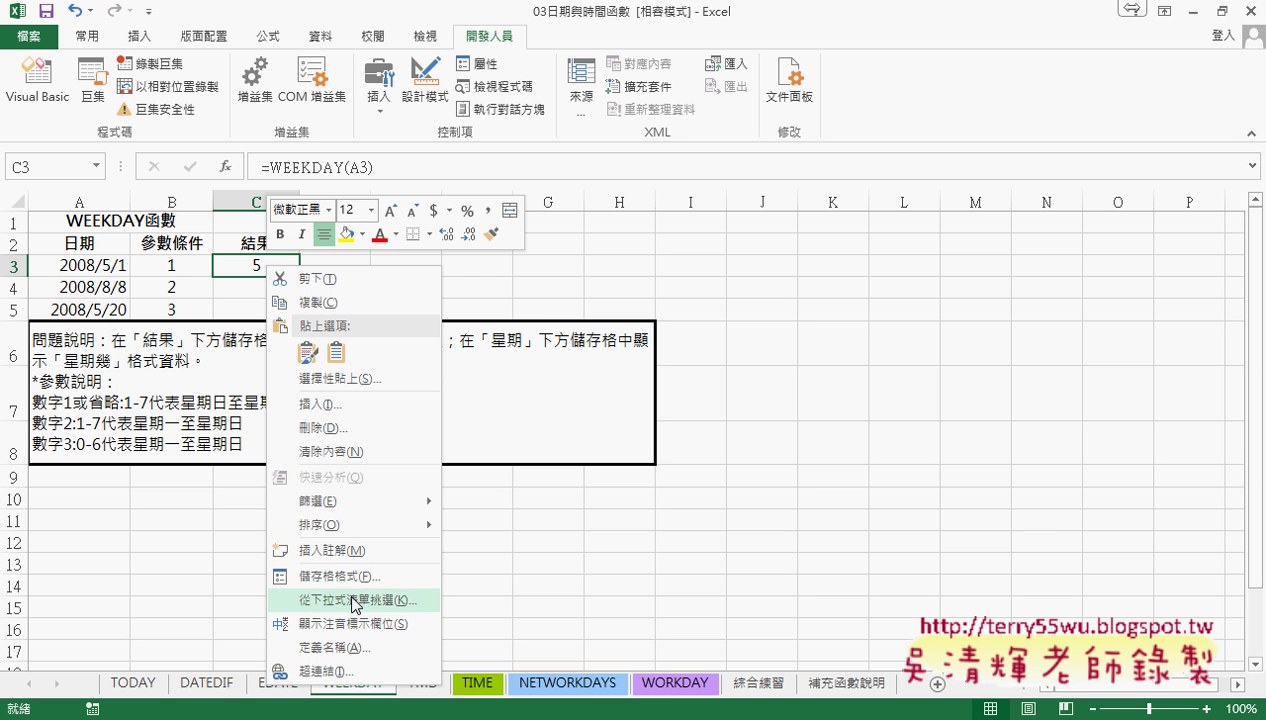
click(345, 577)
drag(460, 217, 773, 135)
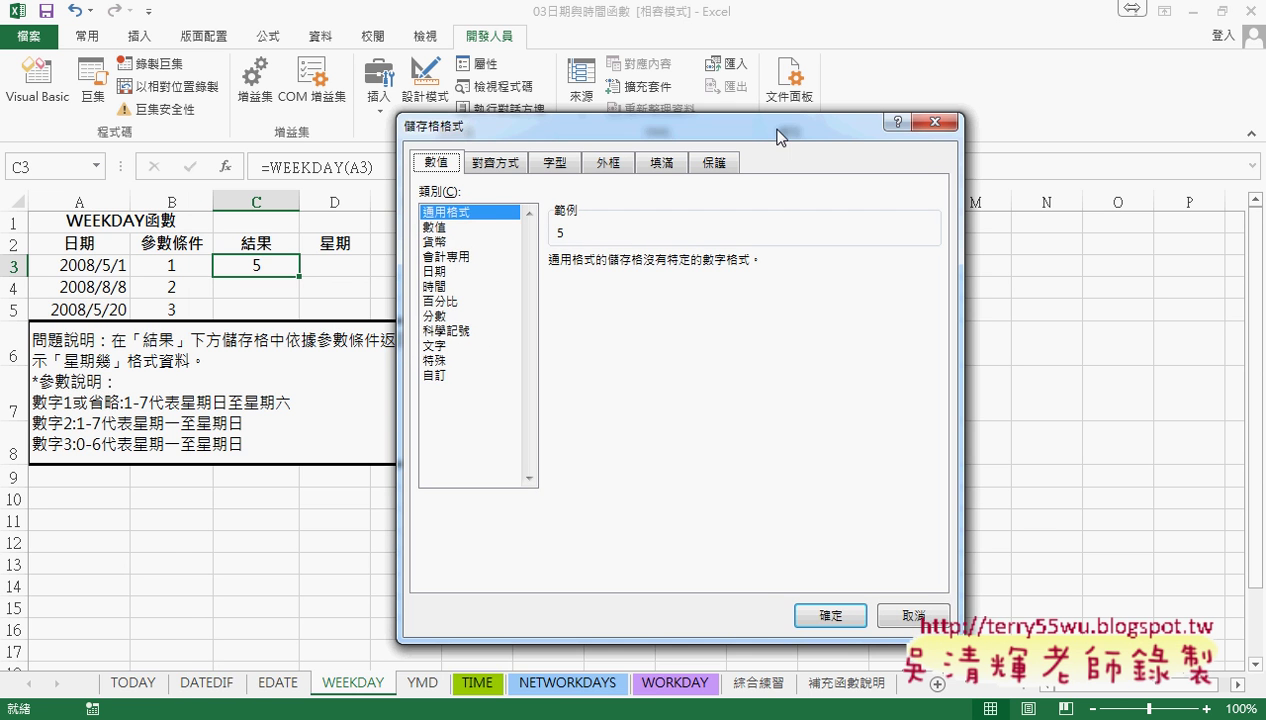
click(462, 270)
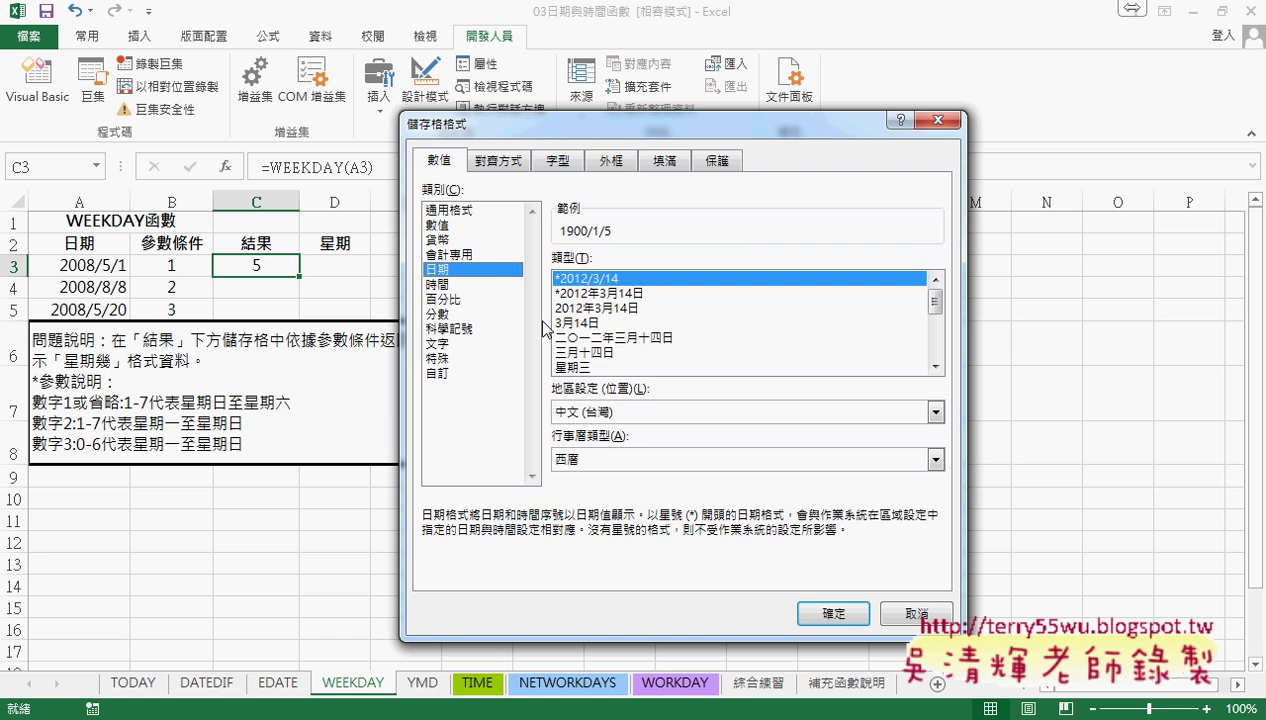
click(562, 367)
click(836, 614)
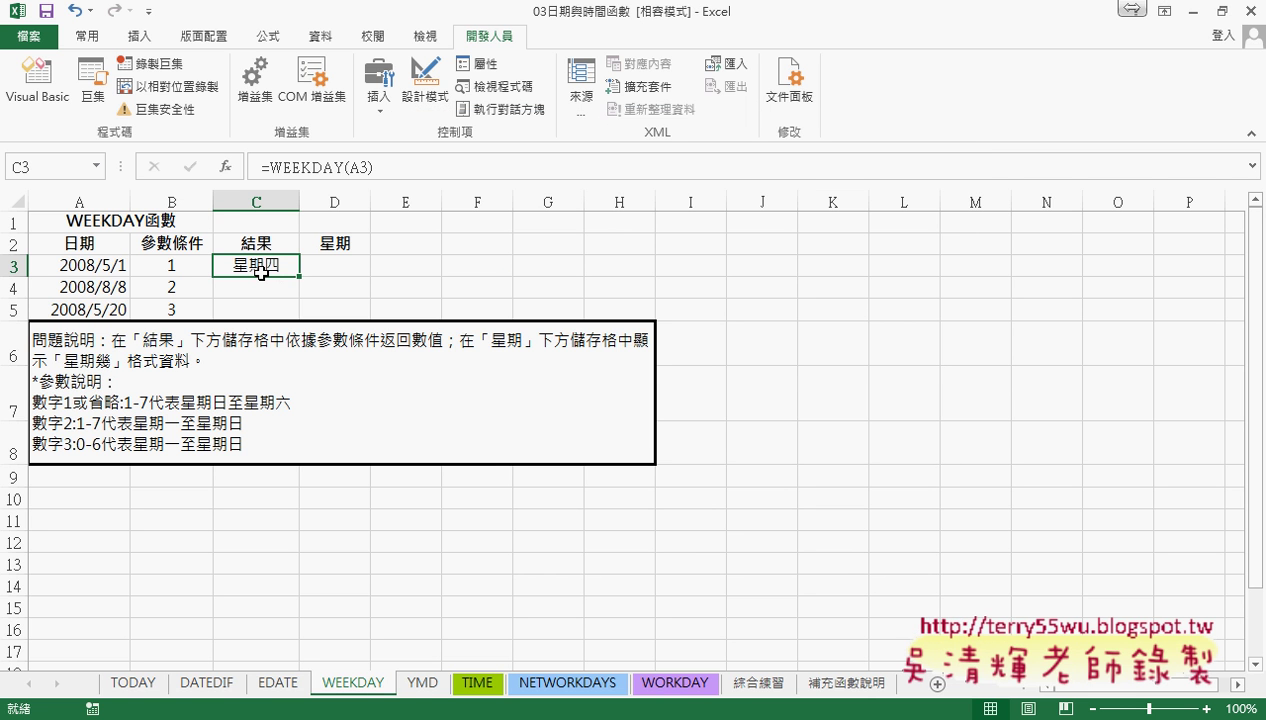
drag(299, 277, 299, 310)
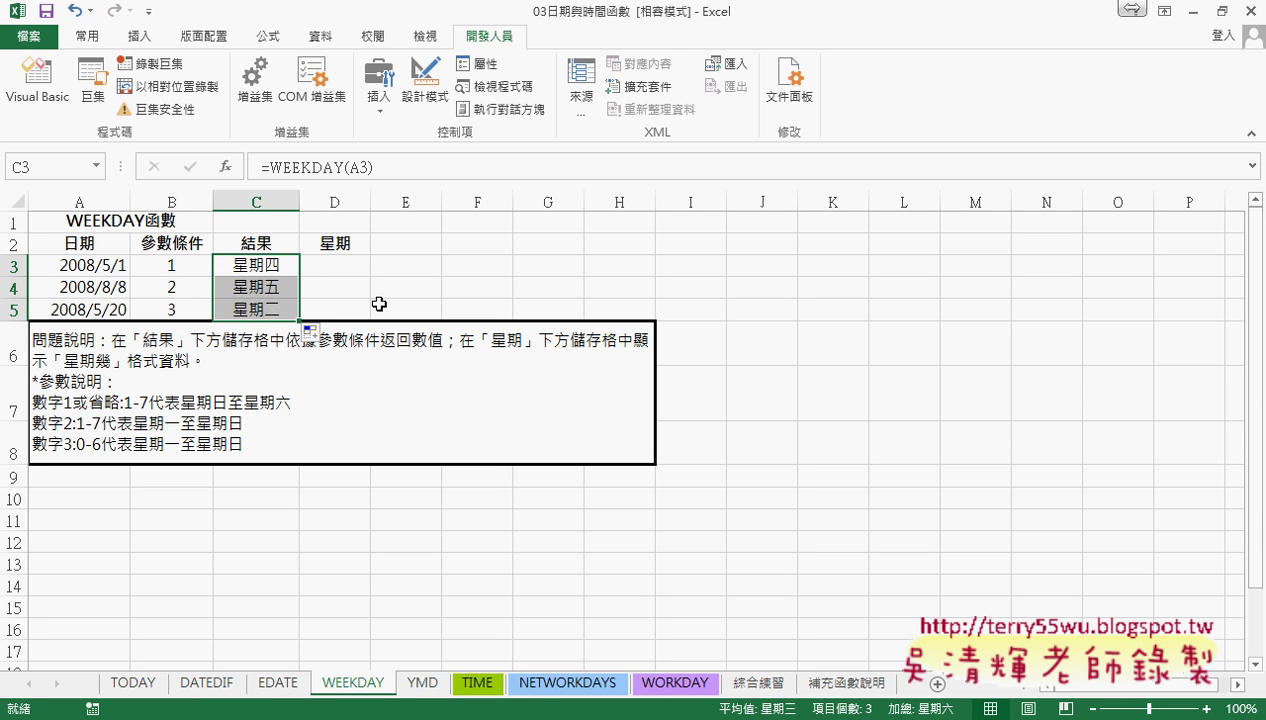
- Apply custom format yyyy/m/d(aaaa) to A3 so it reads 2008/5/1(星期四)
click(105, 265)
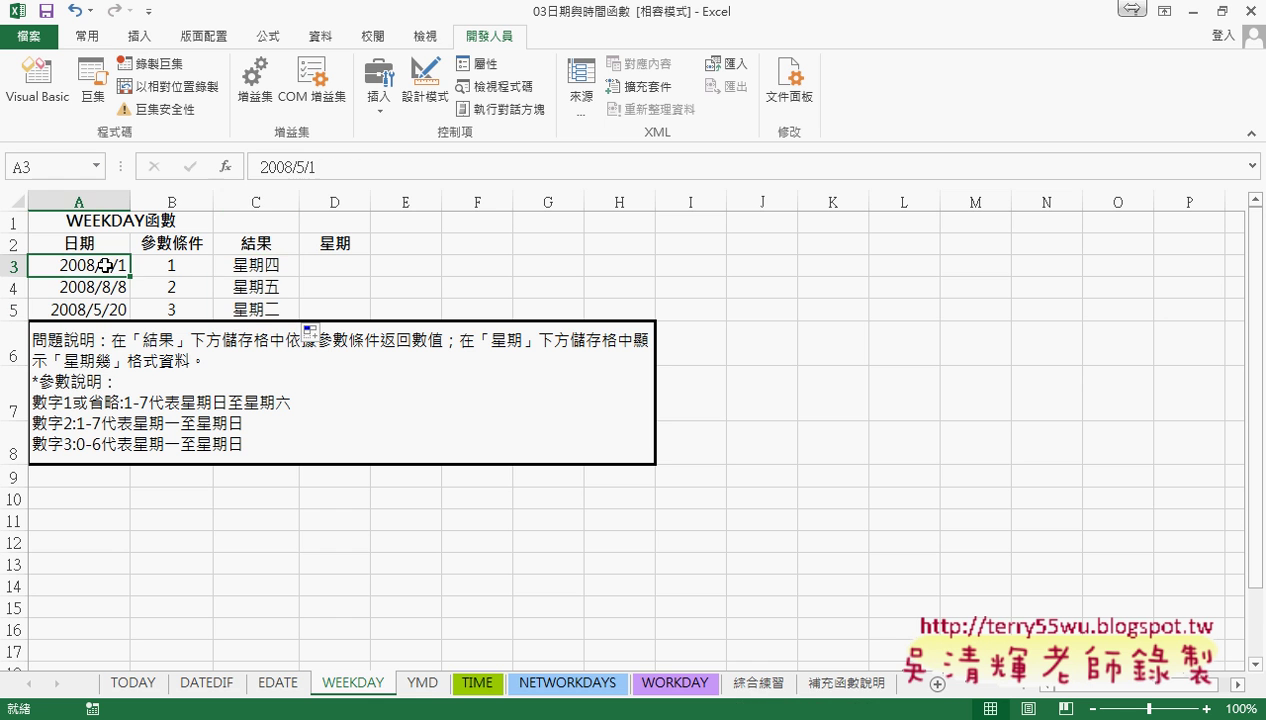
click(250, 264)
click(113, 270)
right_click(110, 264)
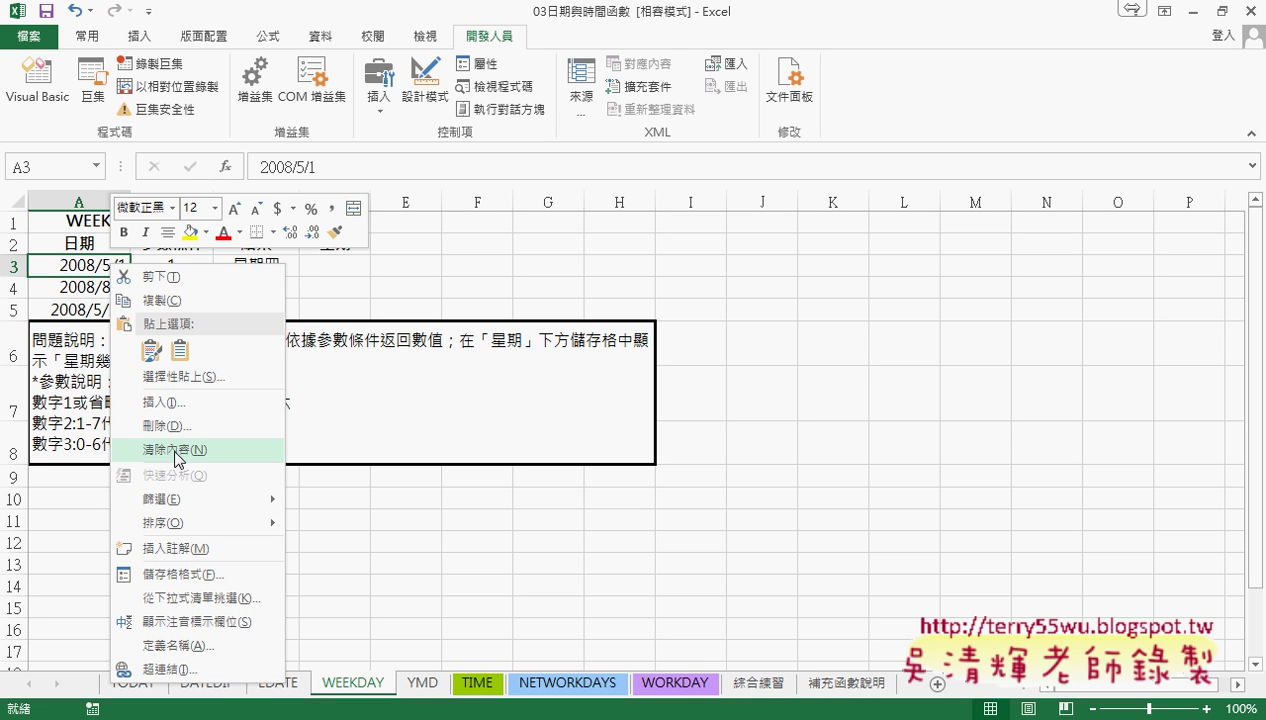
click(200, 576)
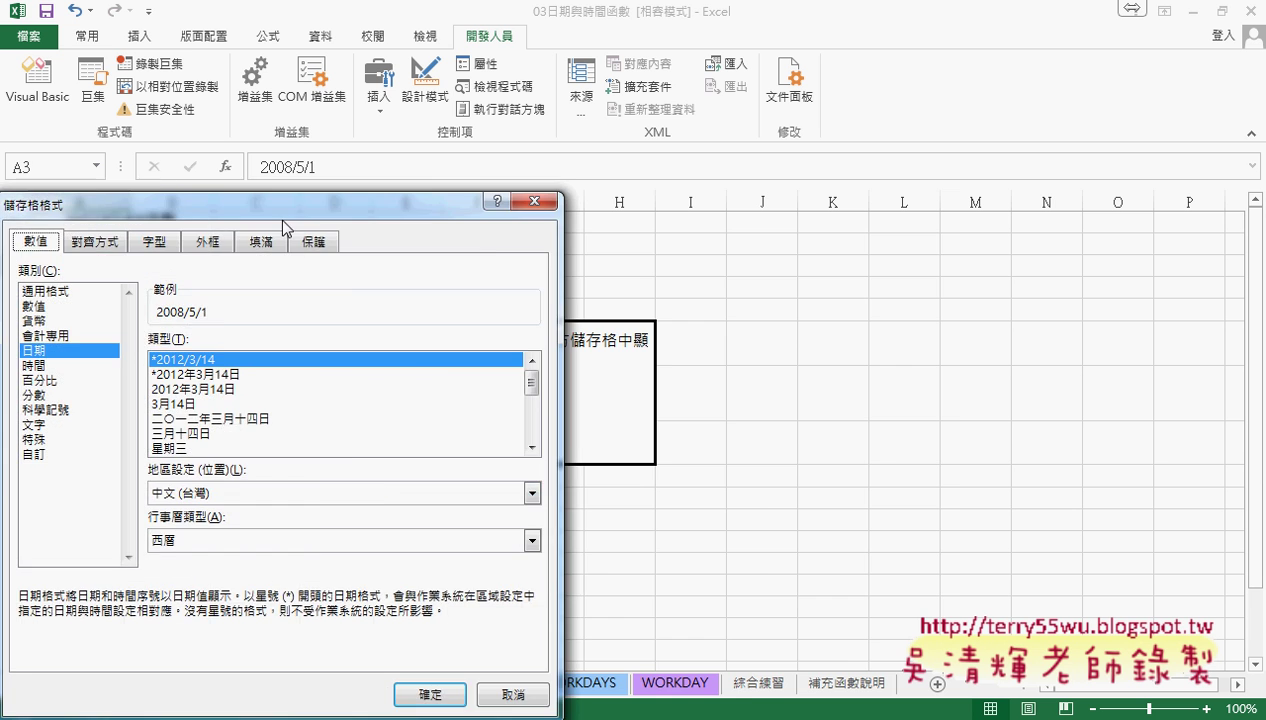
drag(290, 205, 668, 161)
click(425, 409)
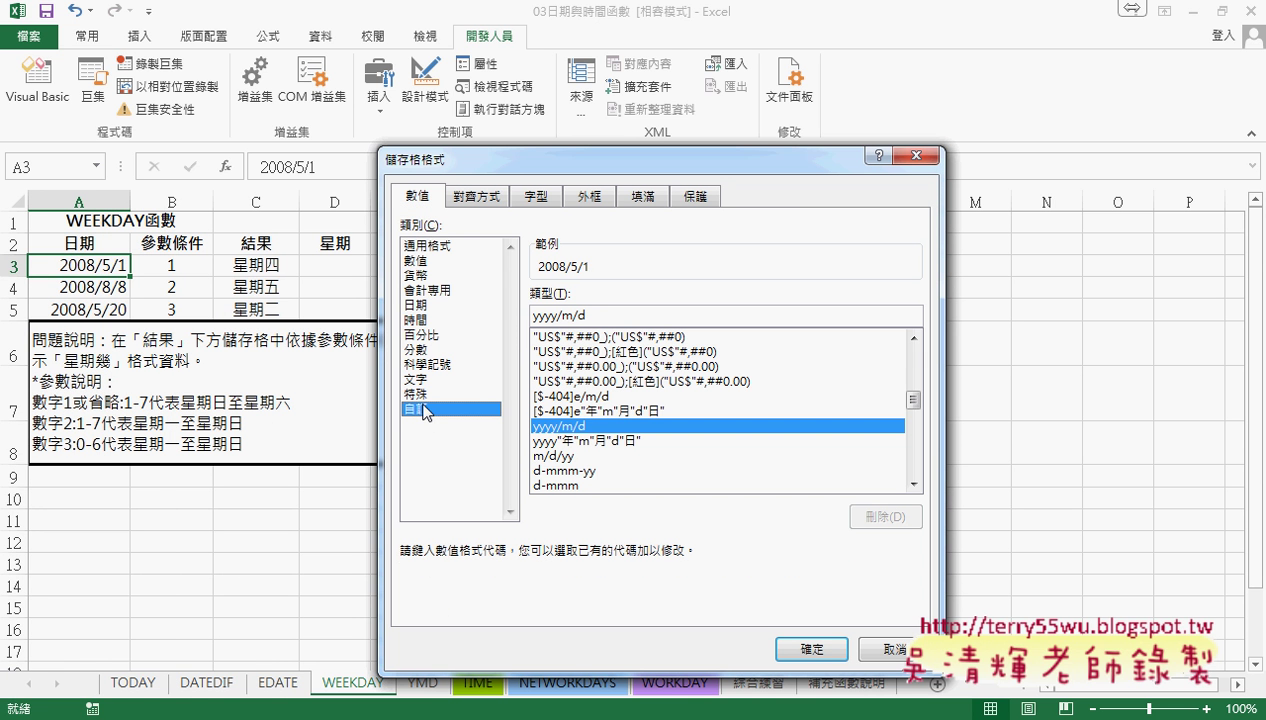
click(600, 315)
text(())
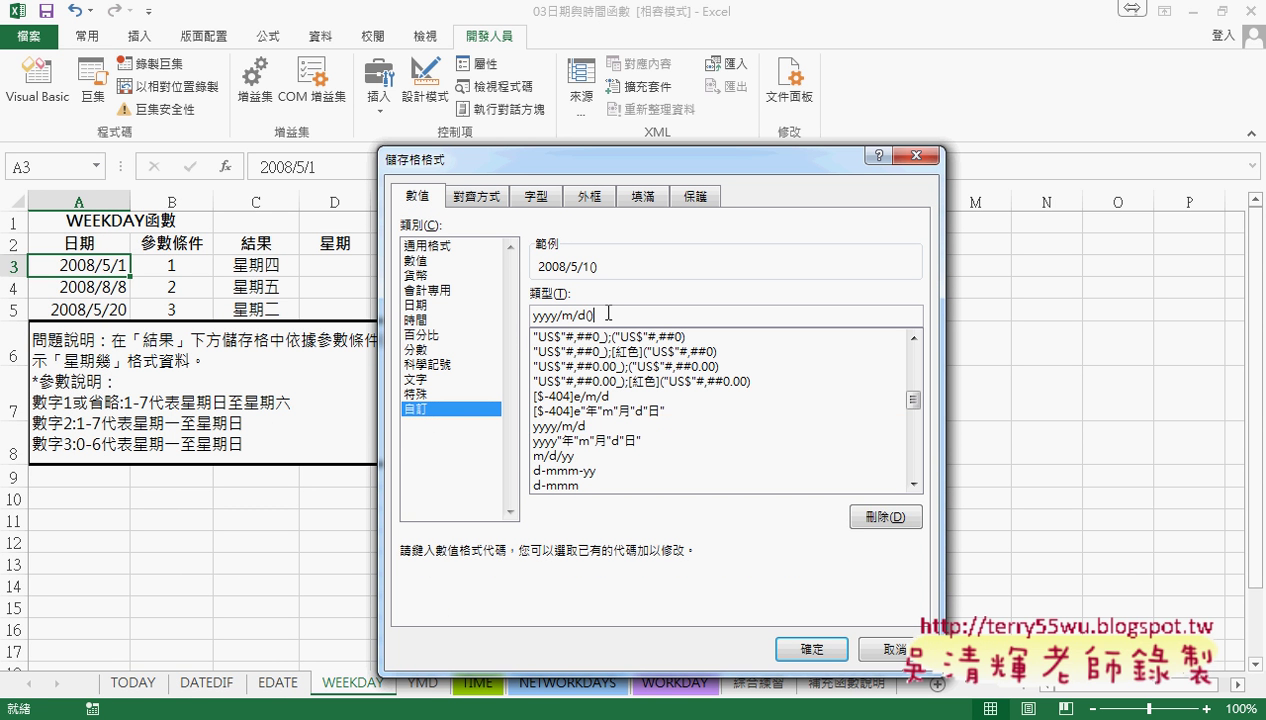
text(aaa)
text(a)
click(805, 648)
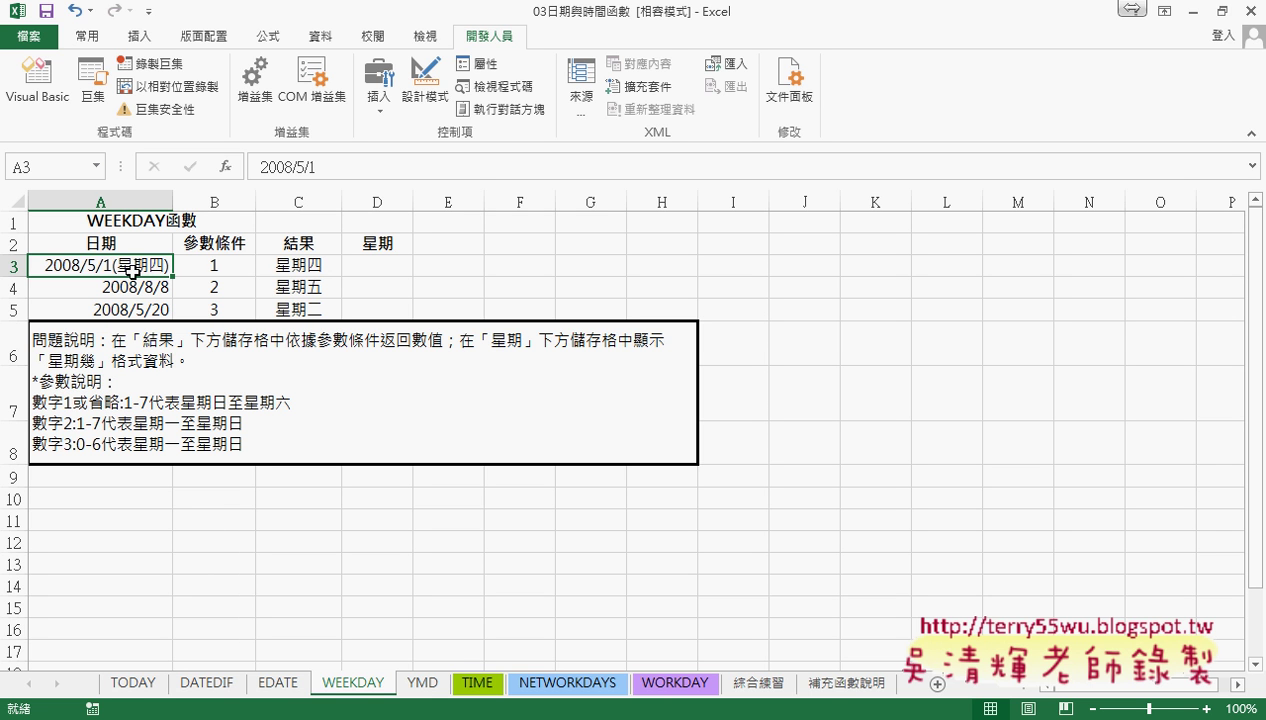
click(312, 266)
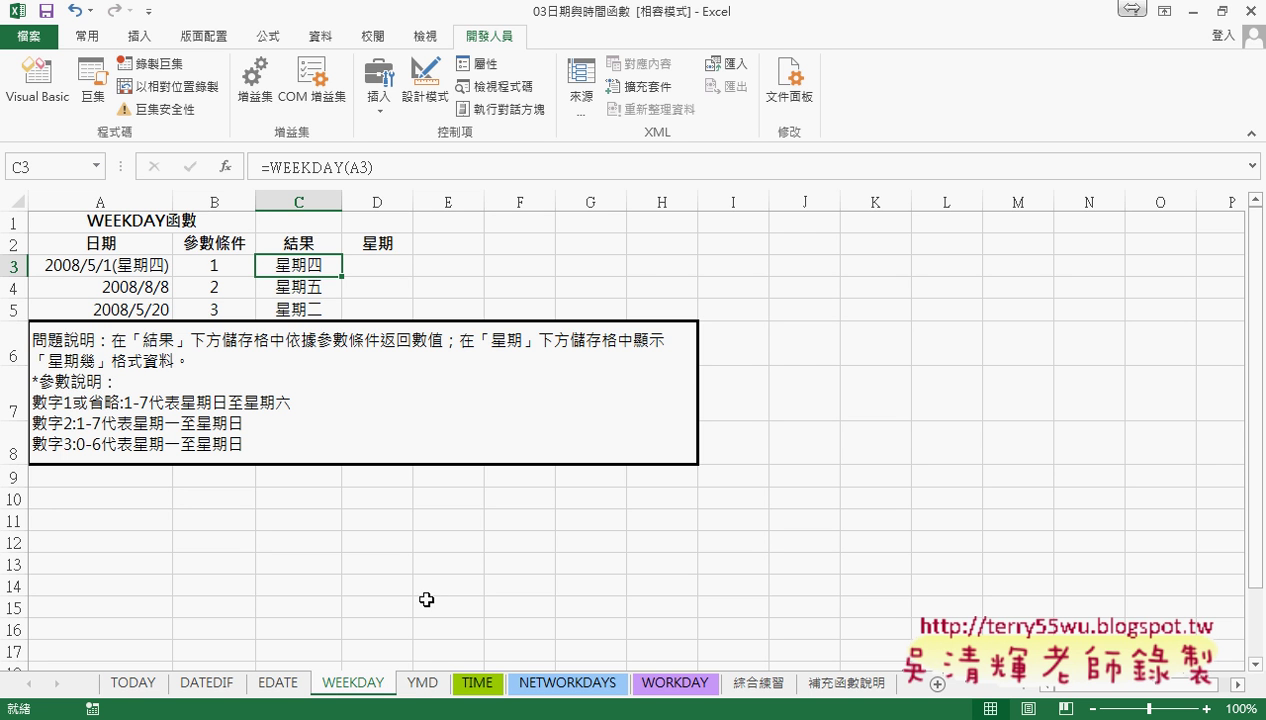
- Show the YMD sheet from the top and select A3, the first date in the YEAR section
click(424, 684)
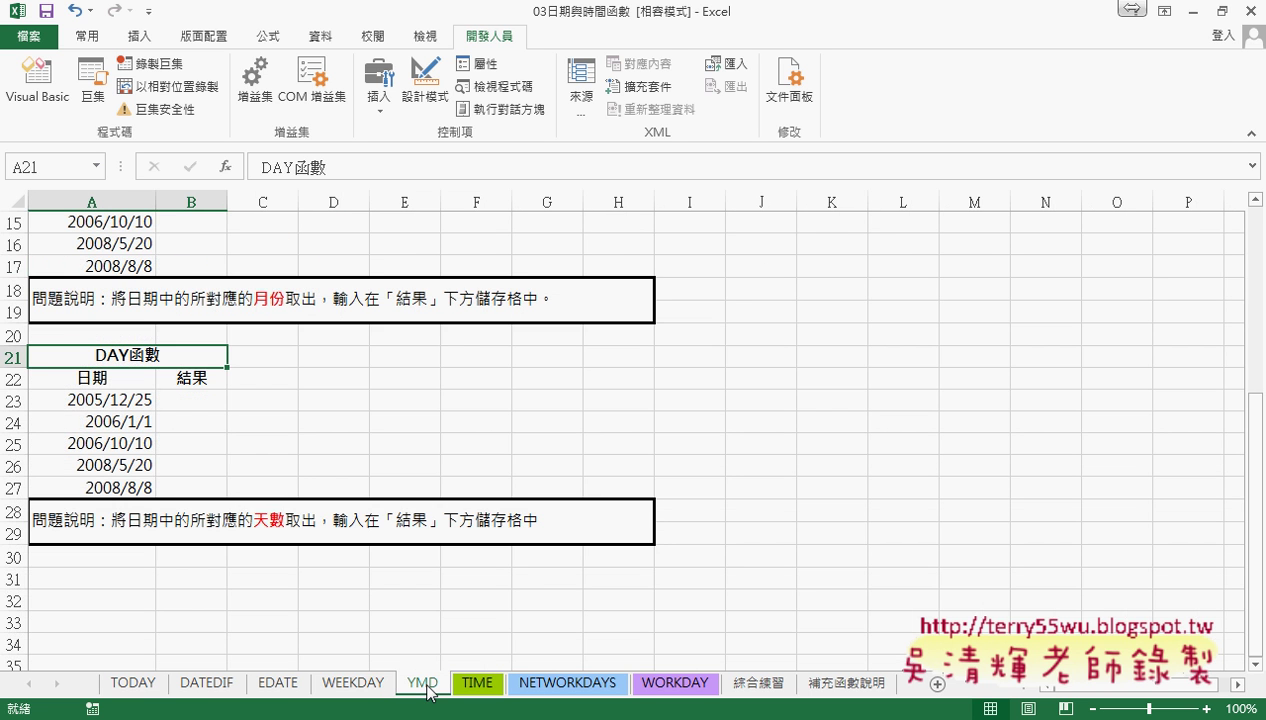
scroll(438, 593, up, 3)
scroll(438, 593, up, 1)
scroll(242, 377, up, 1)
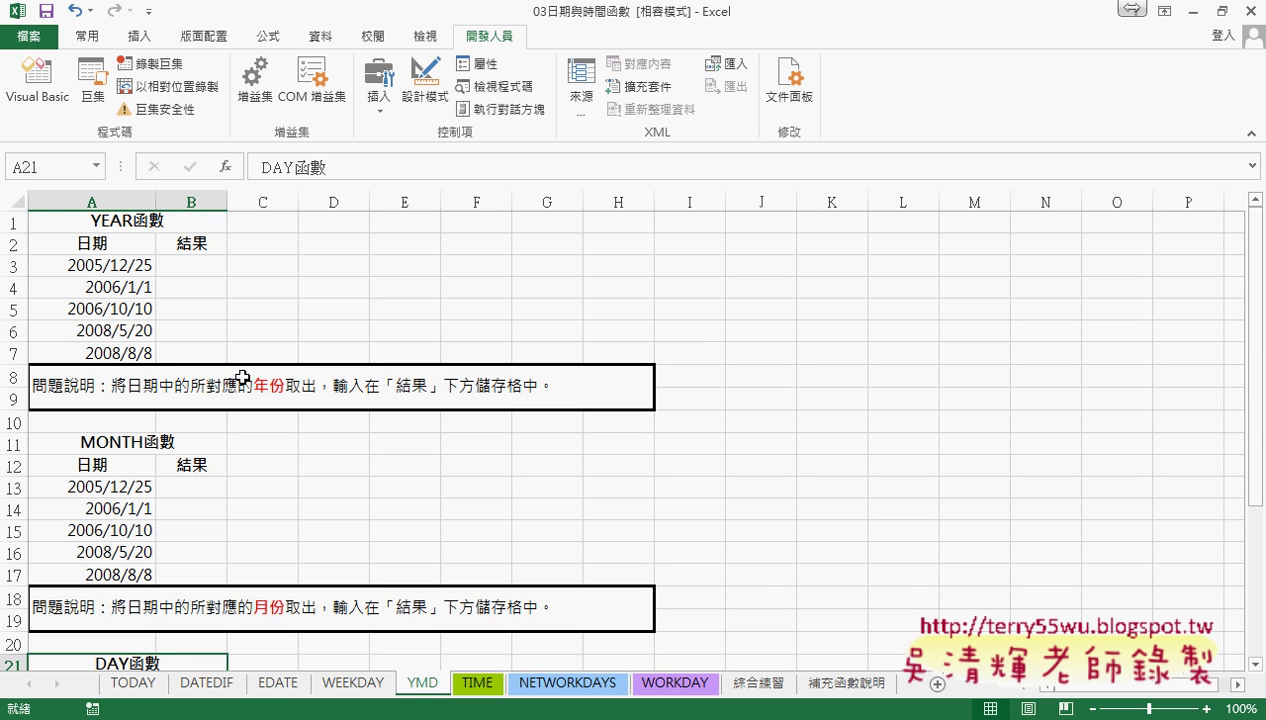
click(120, 271)
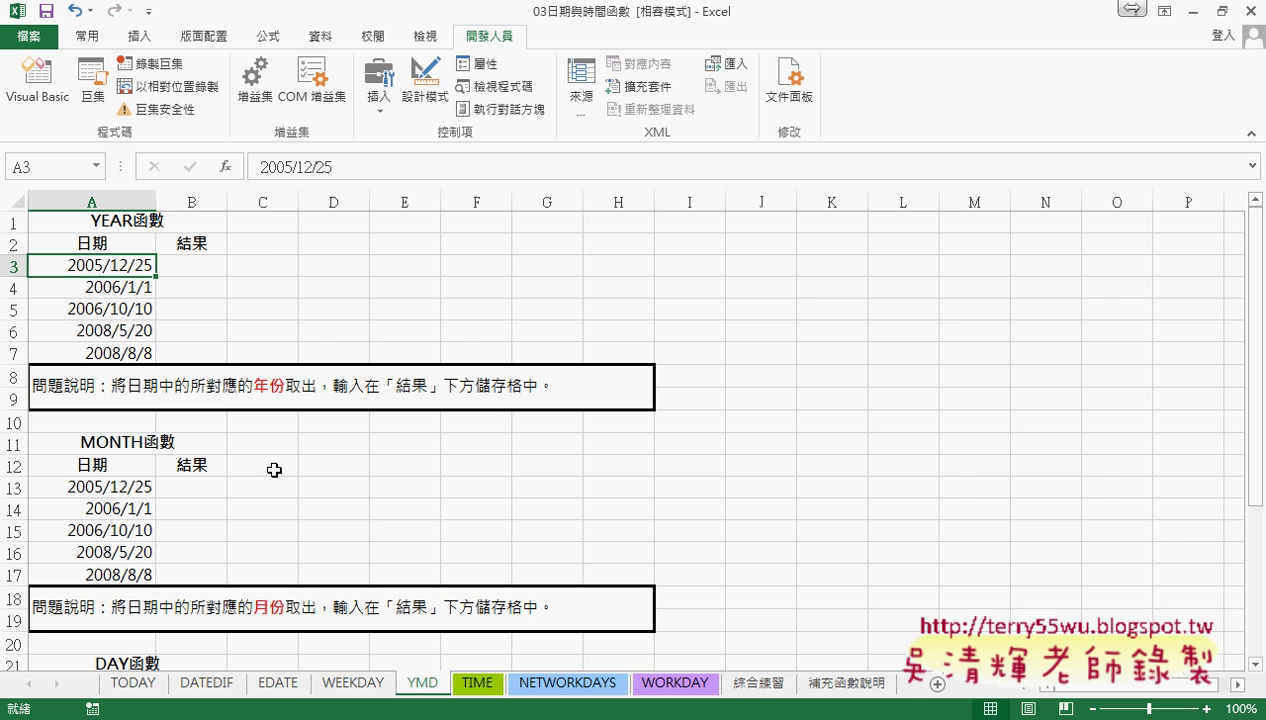
- On the EDATE sheet, open the DATE Function Arguments for C4's formula
click(280, 682)
click(424, 286)
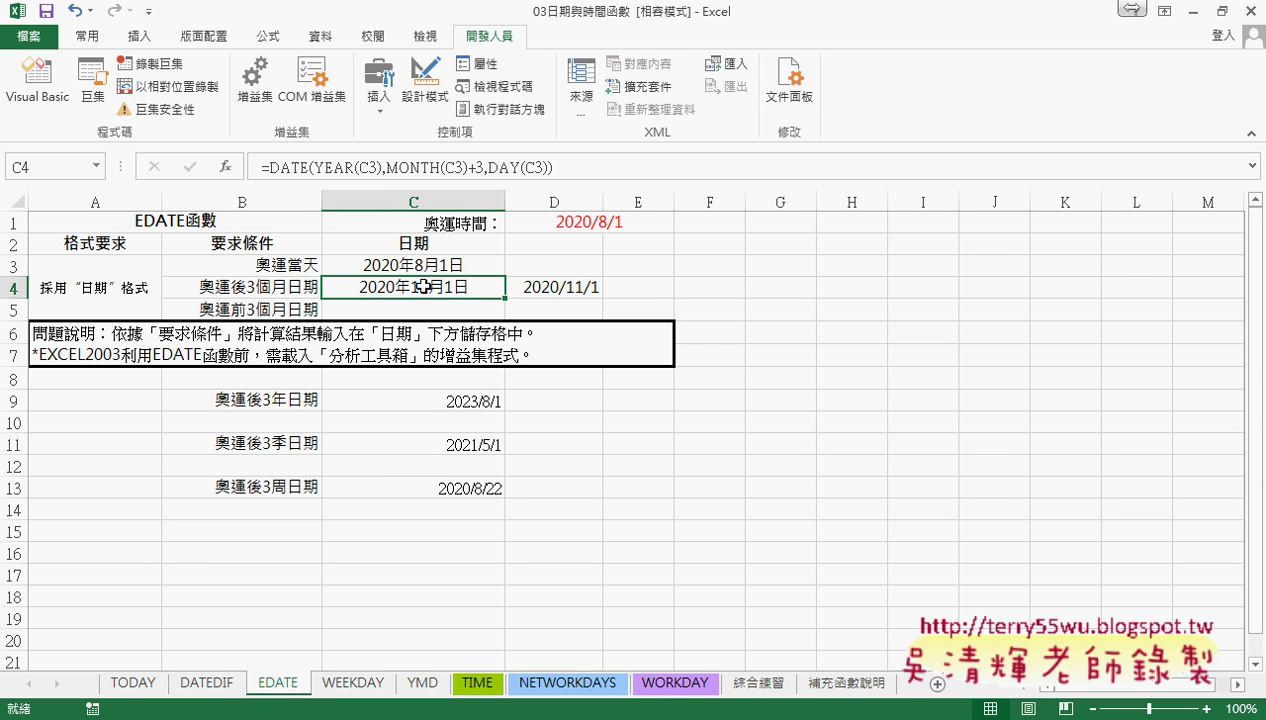
click(285, 170)
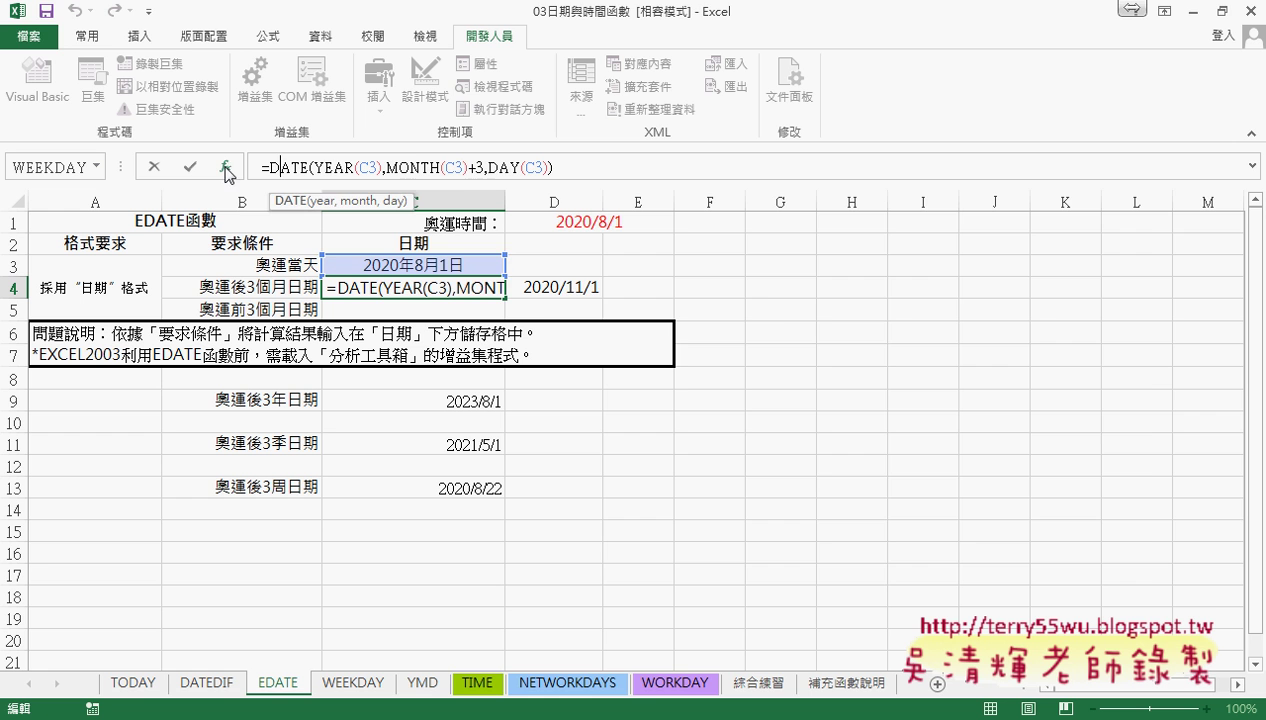
click(226, 167)
- Reposition the DATE arguments window to show YEAR(C3), MONTH(C3)+3, DAY(C3) alongside the sheet
drag(781, 268, 858, 193)
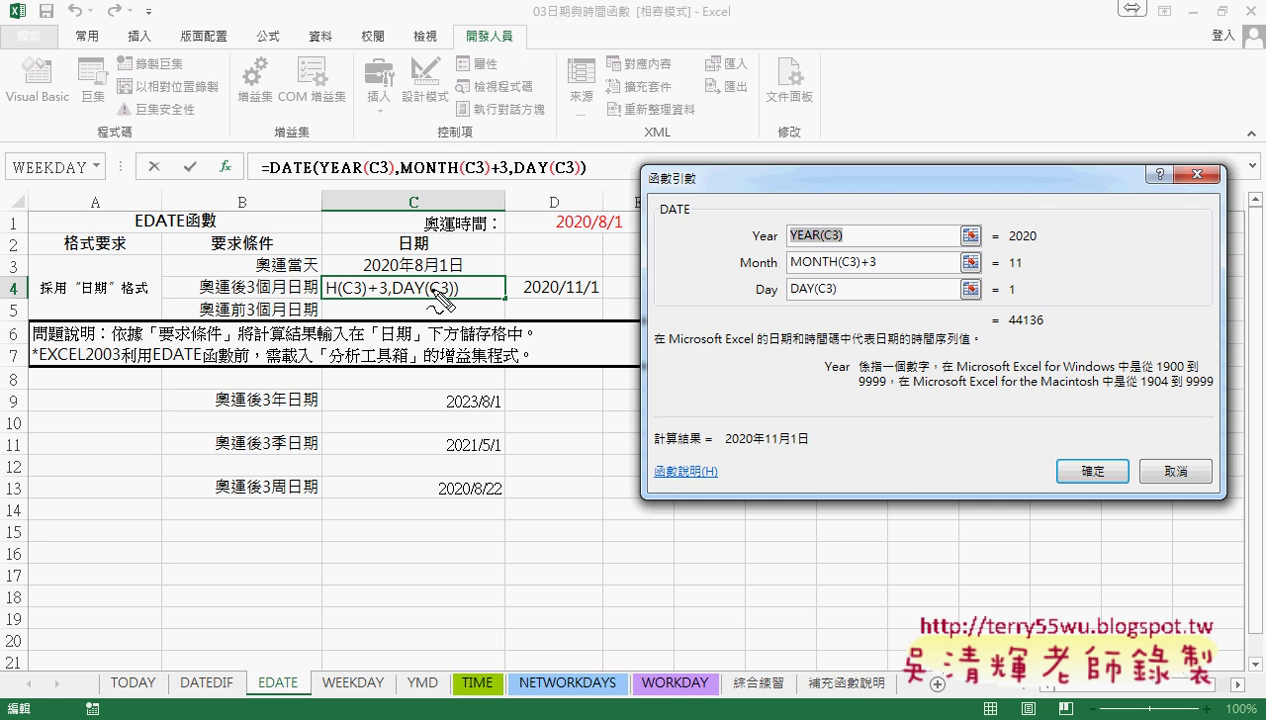
drag(188, 296, 300, 300)
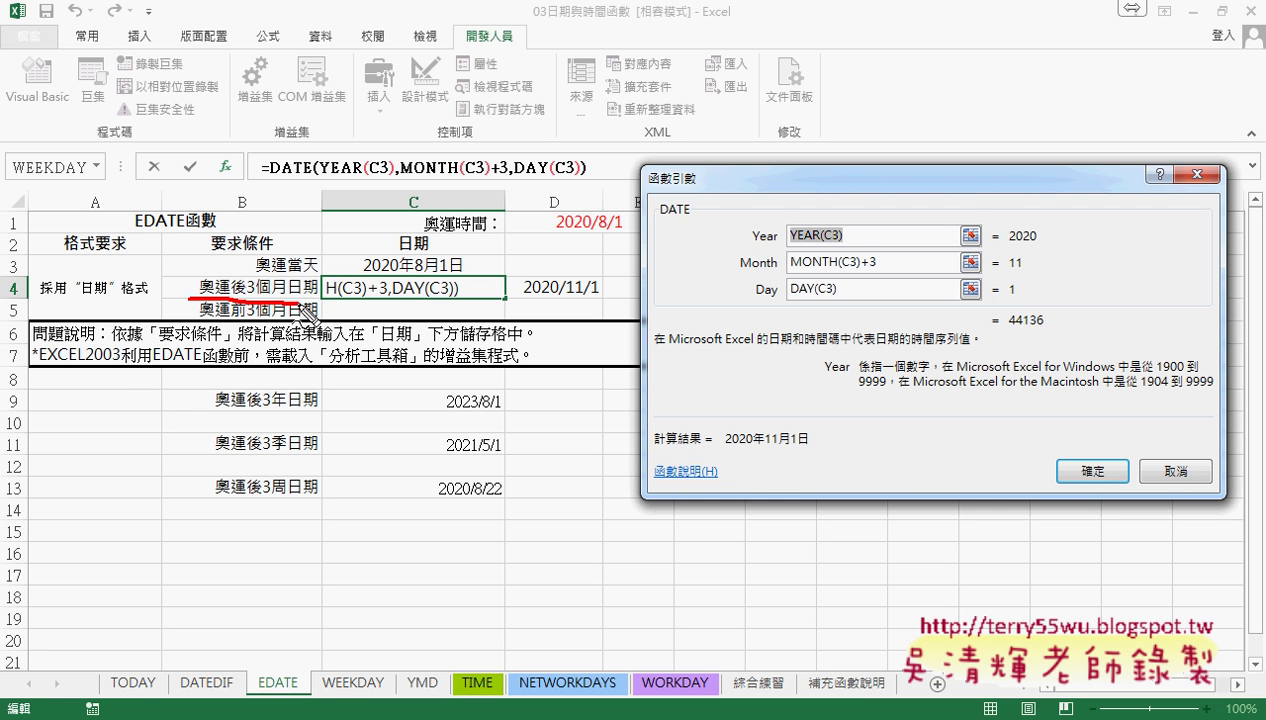
drag(380, 302, 512, 292)
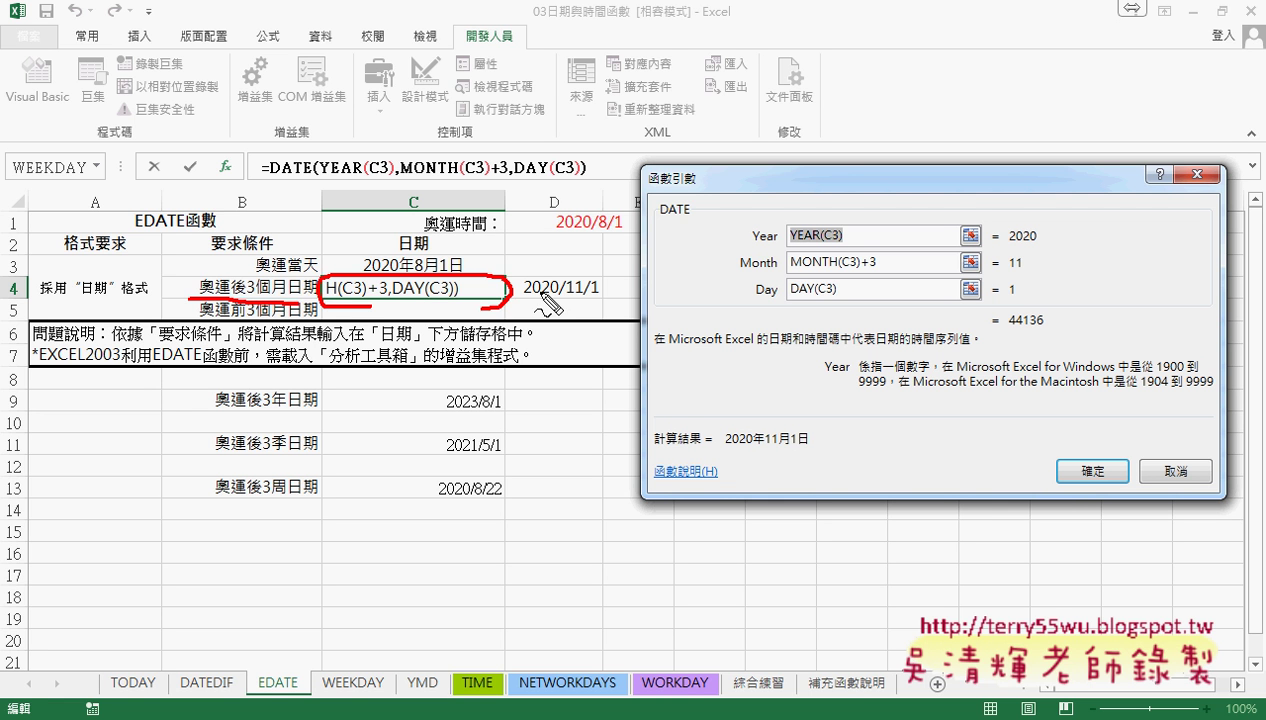
drag(262, 183, 548, 181)
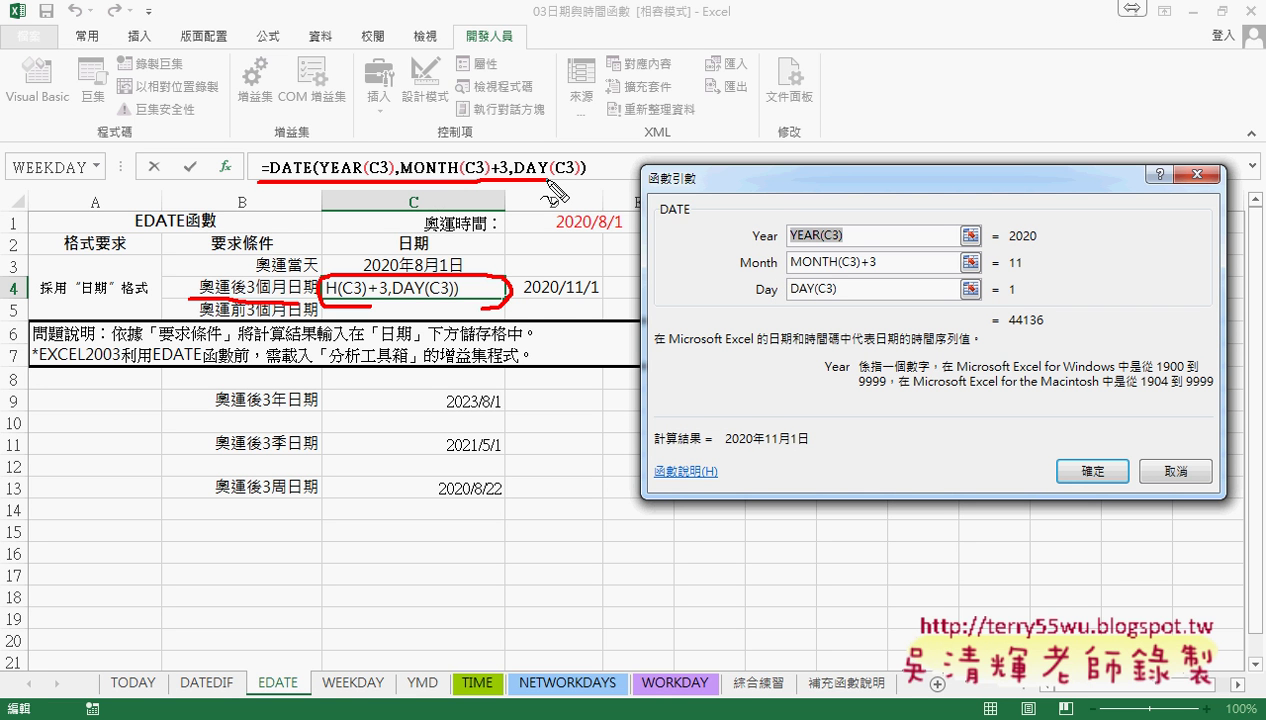
drag(514, 292, 592, 321)
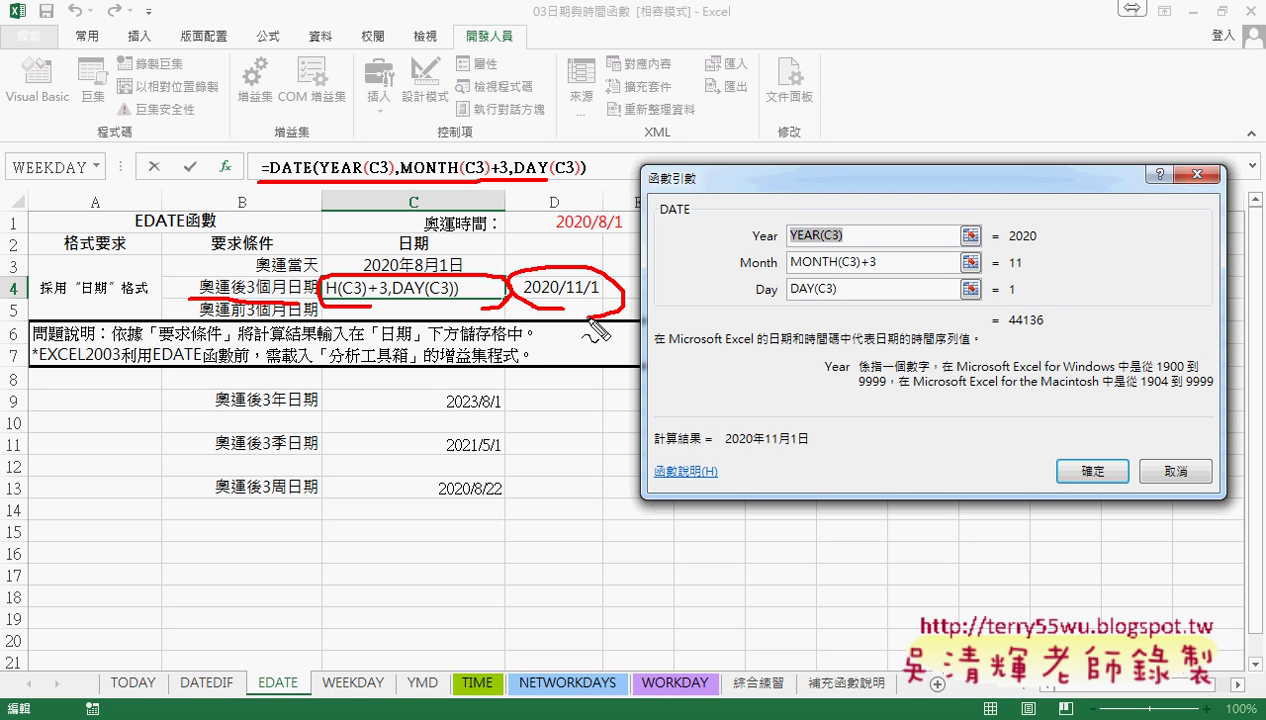